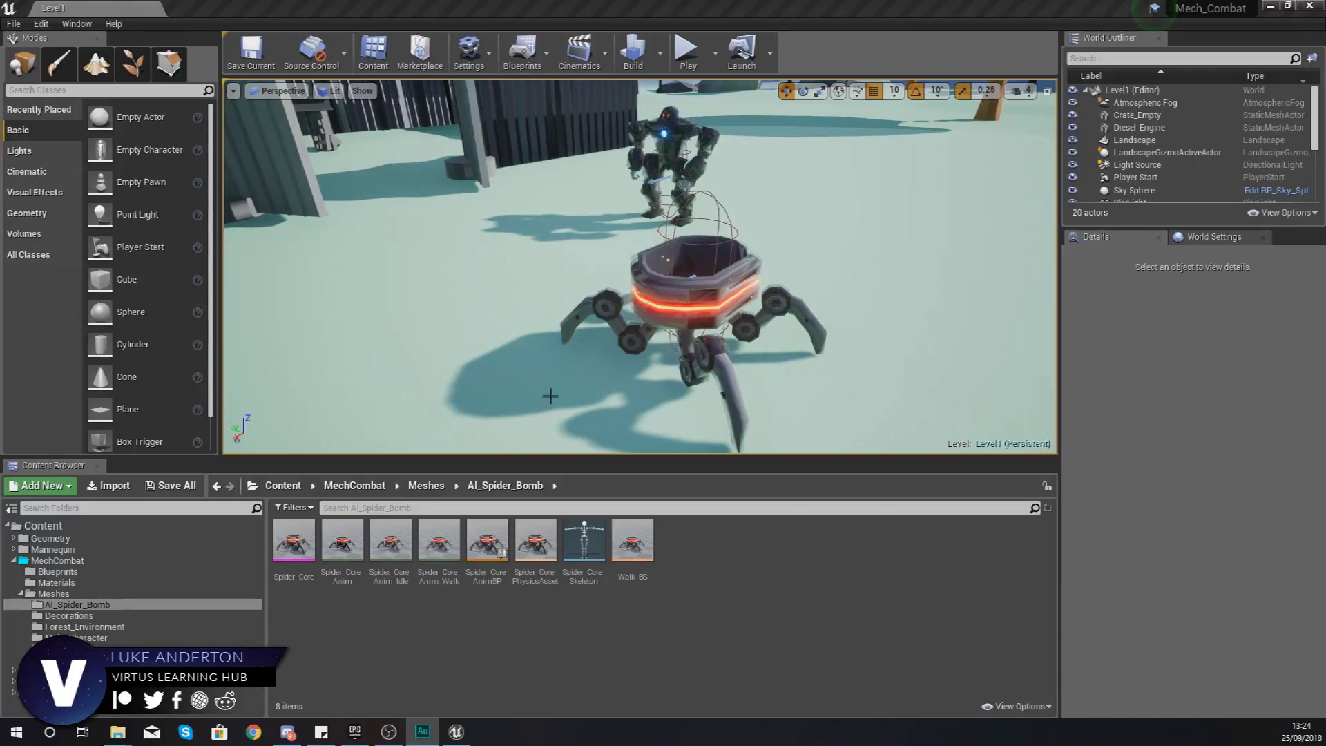
Examine the spider robot and its open body in the level from several angles
{"action": "right_click_drag", "start_coordinate": [562, 396], "coordinate": [564, 396]}
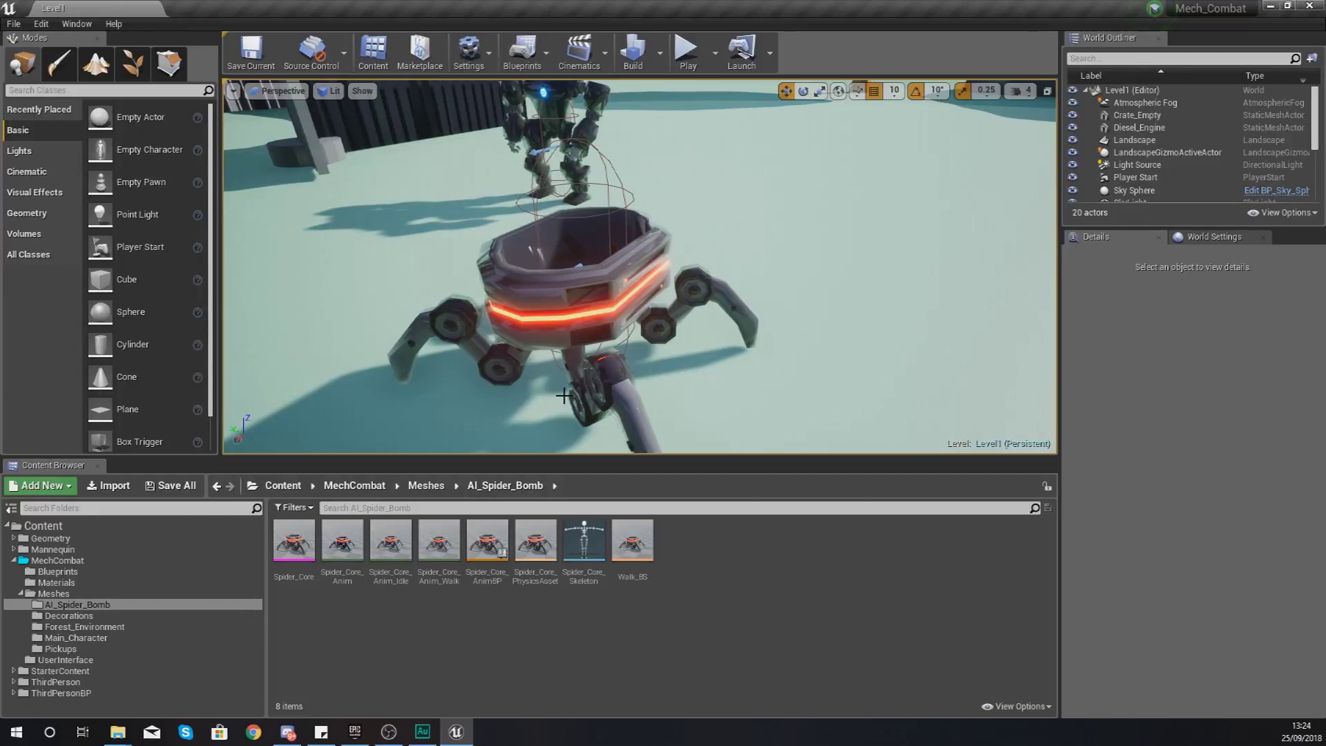
{"action": "right_click_drag", "start_coordinate": [610, 342], "coordinate": [556, 375]}
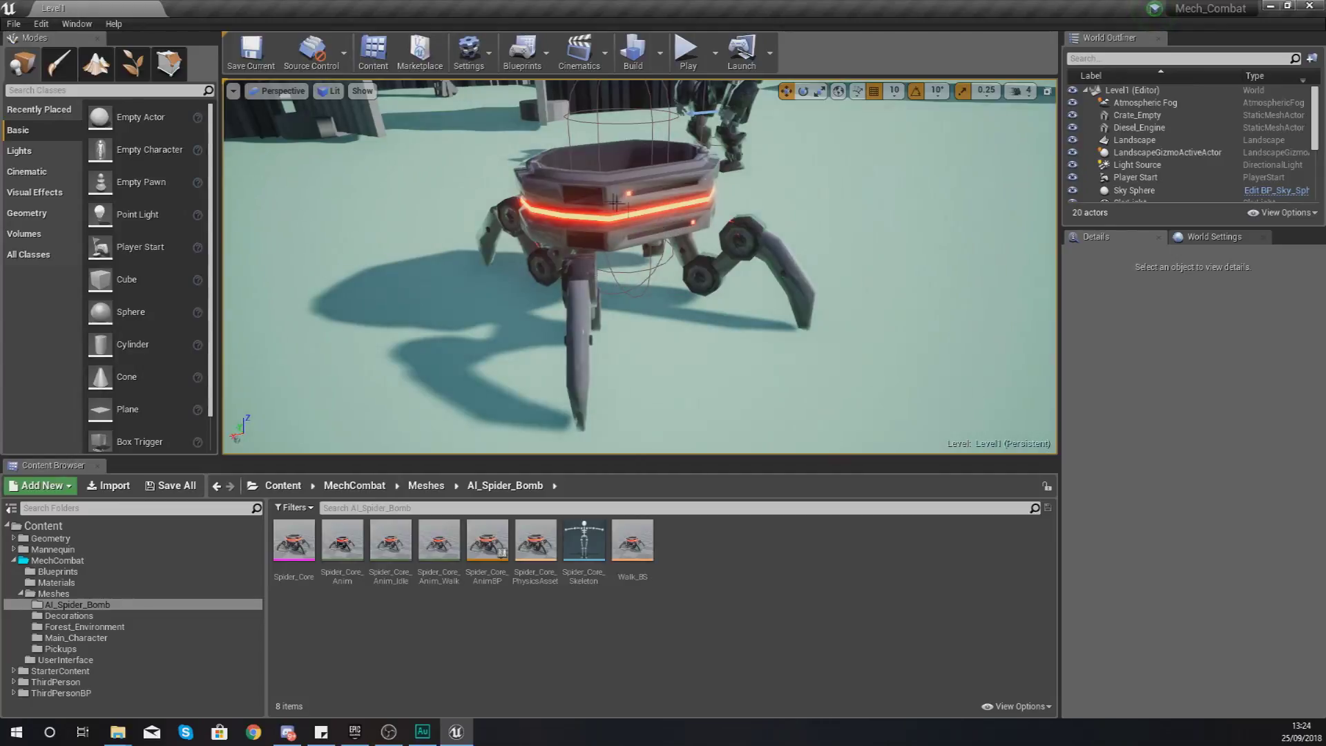
{"action": "mouse_move", "coordinate": [627, 236]}
{"action": "right_mouse_down"}
{"action": "mouse_move", "coordinate": [683, 222]}
{"action": "mouse_move", "coordinate": [712, 240]}
{"action": "mouse_move", "coordinate": [694, 266]}
{"action": "mouse_move", "coordinate": [656, 276]}
{"action": "mouse_move", "coordinate": [663, 259]}
{"action": "mouse_move", "coordinate": [649, 276]}
{"action": "mouse_move", "coordinate": [620, 216]}
{"action": "right_mouse_up"}
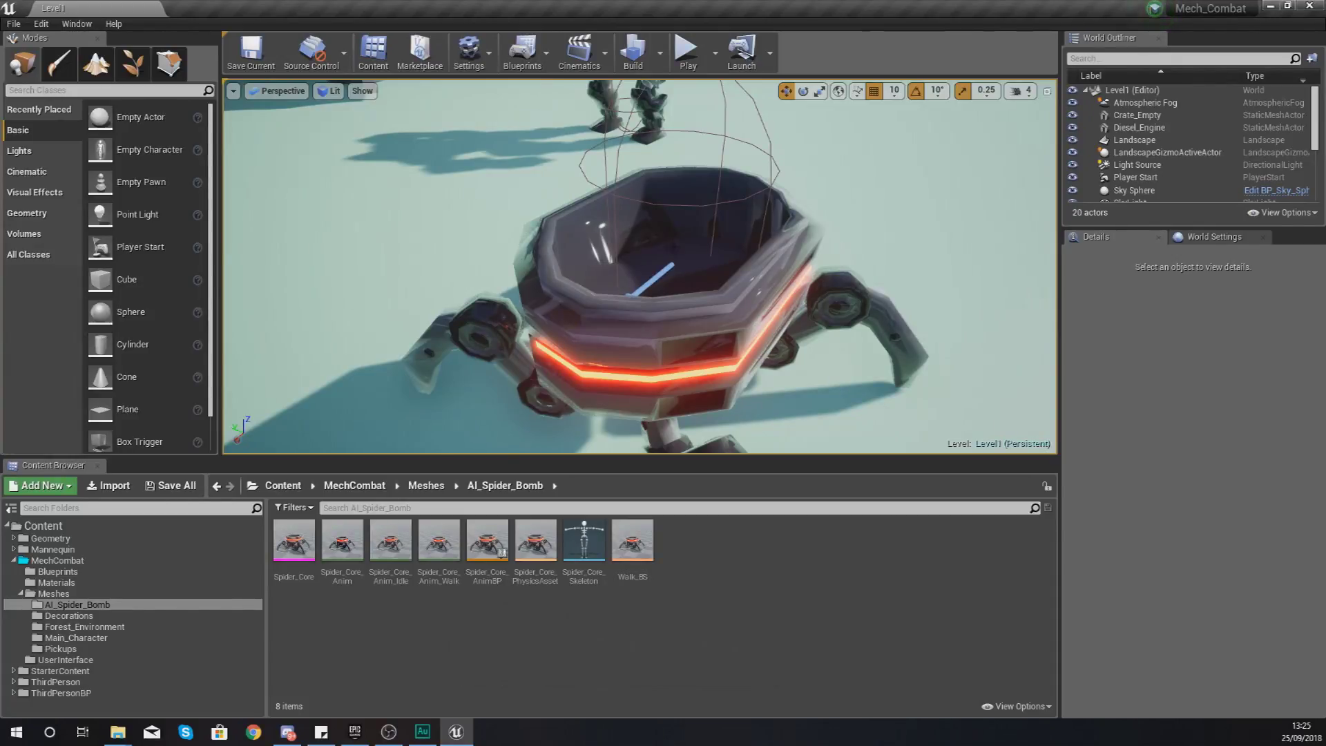
{"action": "right_click_drag", "start_coordinate": [605, 218], "coordinate": [736, 186]}
{"action": "key", "text": "s"}
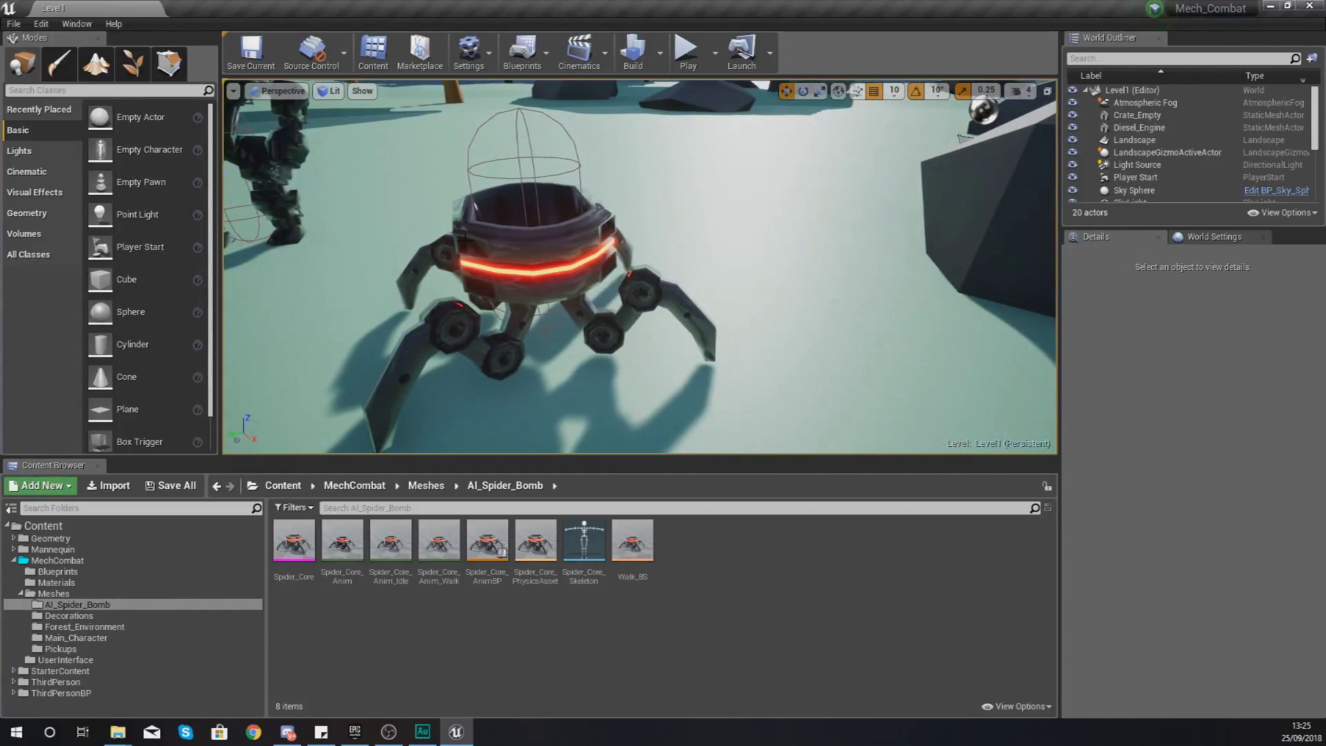
{"action": "key", "text": "d"}
{"action": "right_click_drag", "start_coordinate": [515, 275], "coordinate": [425, 287]}
{"action": "right_click_drag", "start_coordinate": [660, 222], "coordinate": [660, 222]}
Switch to File Explorer and copy all five Spider_Bomb .uasset files from the Spider_Explosive folder
{"action": "mouse_move", "coordinate": [118, 736]}
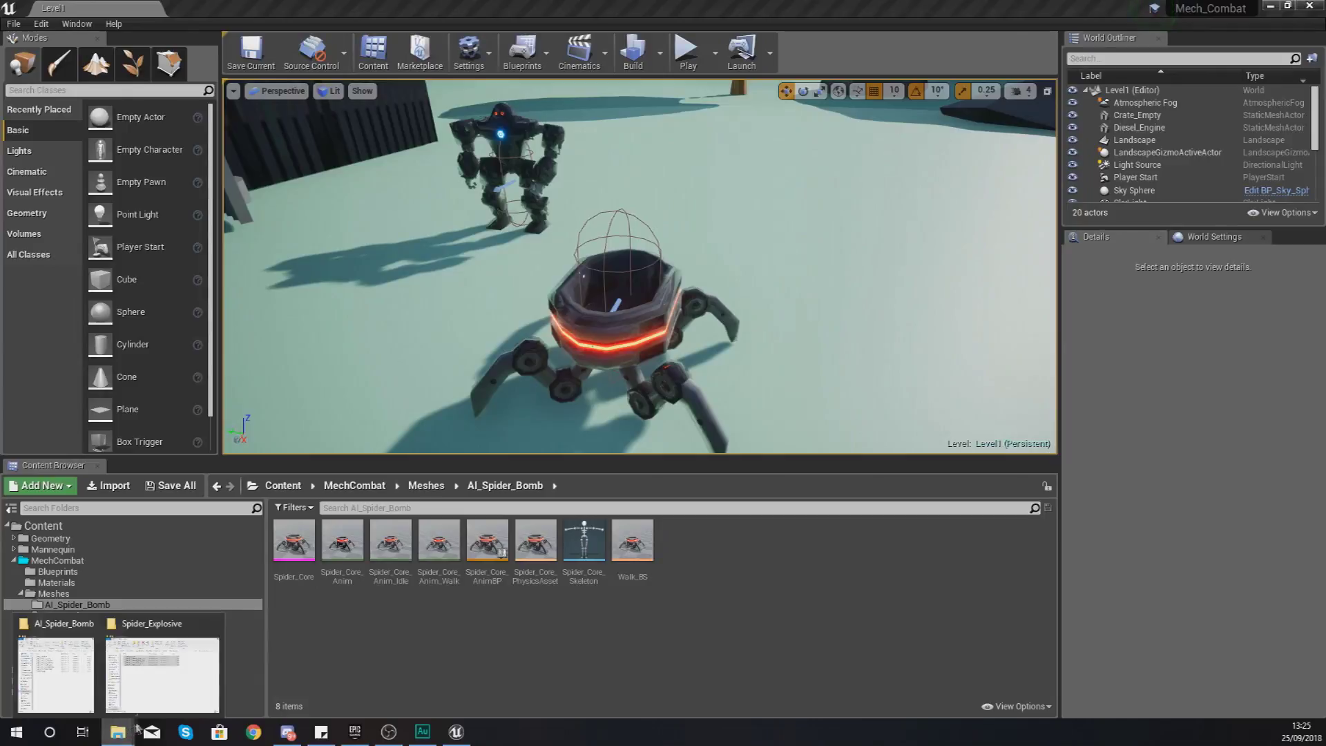
{"action": "left_click", "coordinate": [141, 696]}
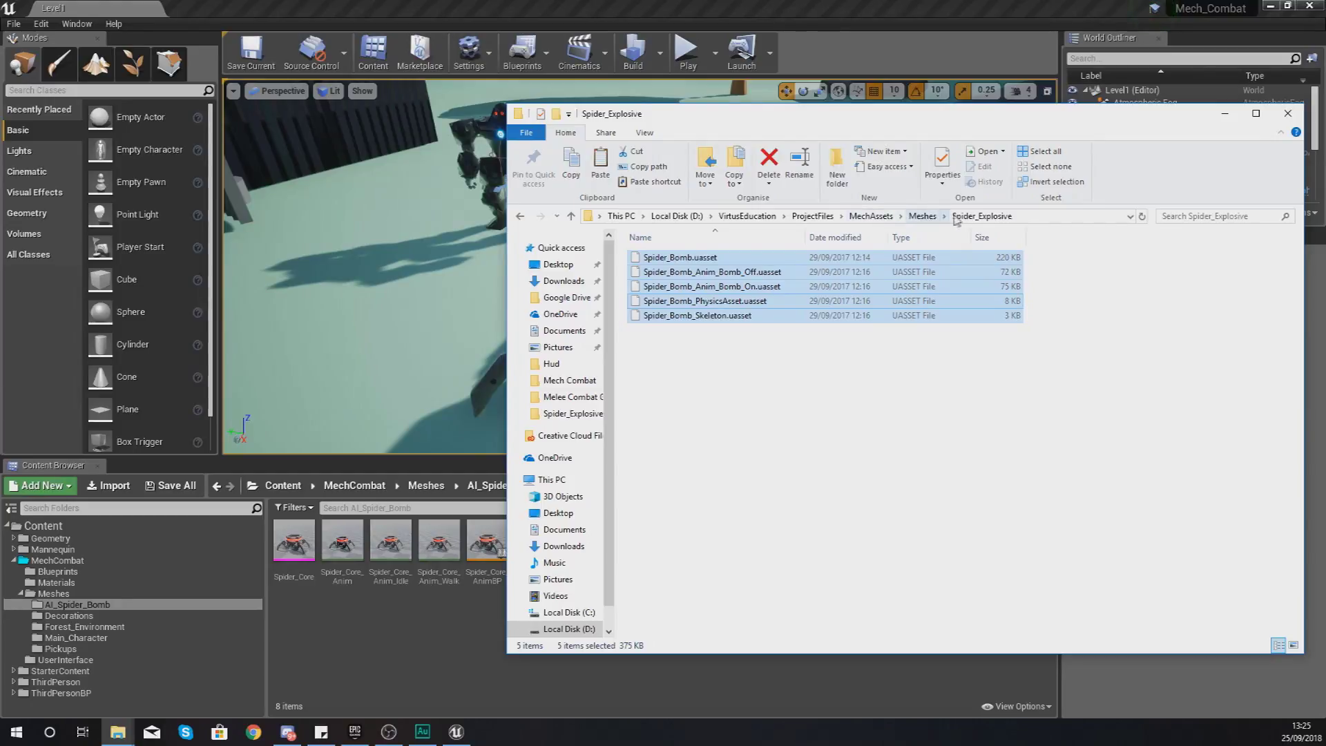
{"action": "left_click_drag", "start_coordinate": [696, 367], "coordinate": [718, 261]}
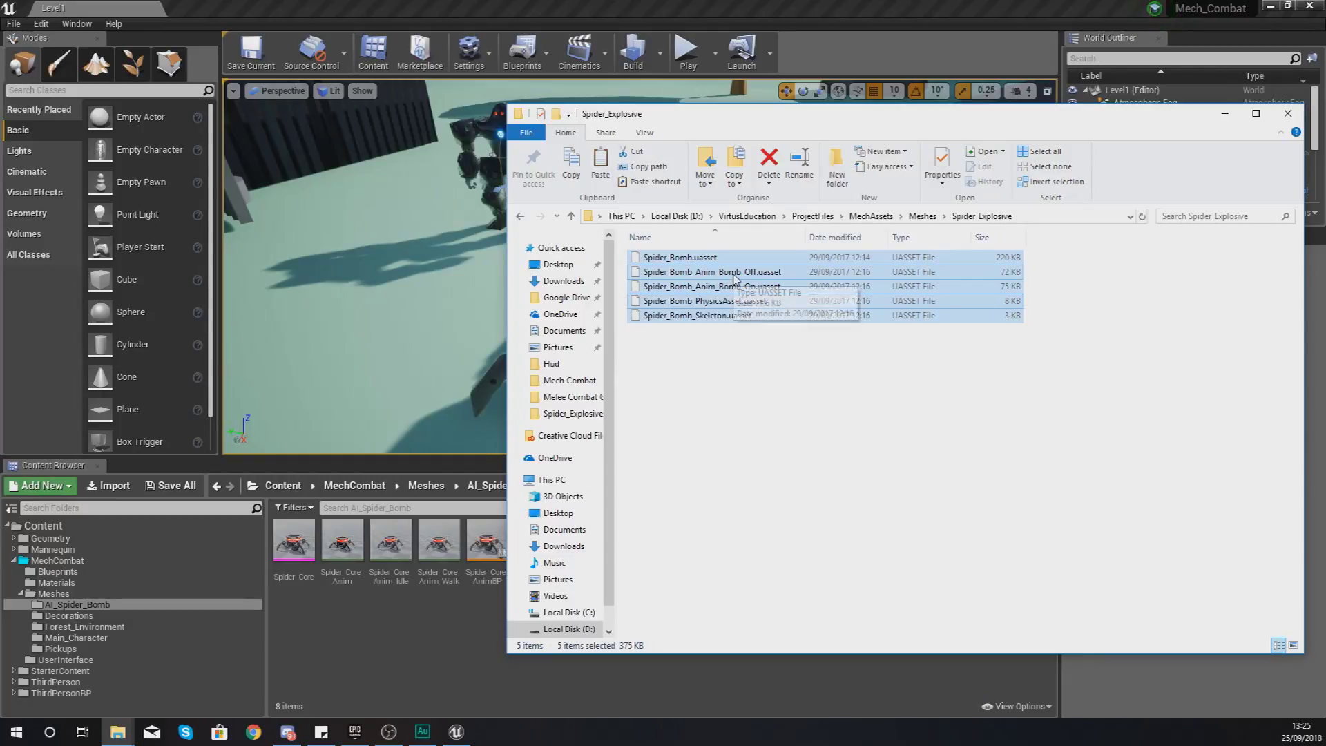
{"action": "mouse_move", "coordinate": [717, 355]}
{"action": "left_mouse_down"}
{"action": "mouse_move", "coordinate": [734, 302]}
{"action": "mouse_move", "coordinate": [787, 261]}
{"action": "mouse_move", "coordinate": [1031, 259]}
{"action": "mouse_move", "coordinate": [851, 387]}
{"action": "left_mouse_up"}
{"action": "mouse_move", "coordinate": [850, 387]}
{"action": "left_mouse_down"}
{"action": "mouse_move", "coordinate": [994, 264]}
{"action": "mouse_move", "coordinate": [1029, 261]}
{"action": "left_mouse_up"}
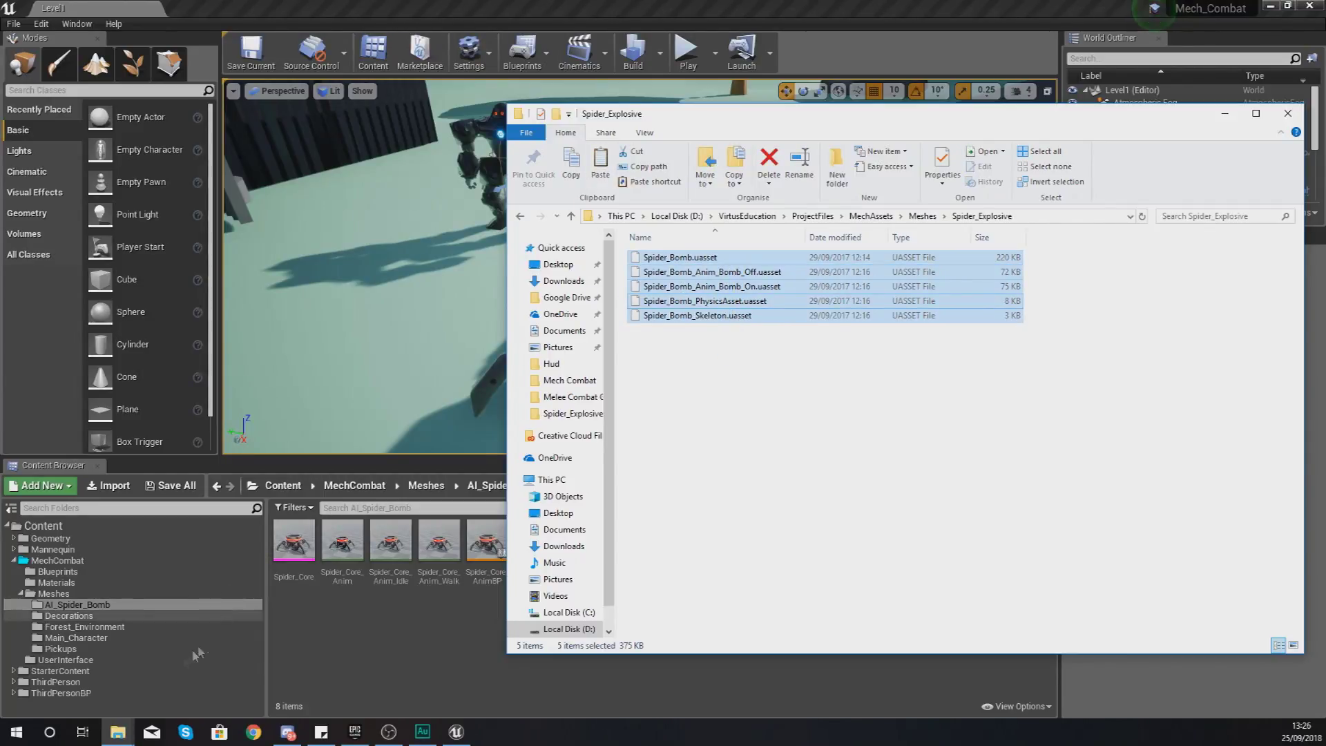
Paste the copied Spider_Bomb files into the project's Content/MechCombat/Meshes/AI_Spider_Bomb folder and close that File Explorer window
{"action": "mouse_move", "coordinate": [118, 731]}
{"action": "left_click", "coordinate": [66, 670]}
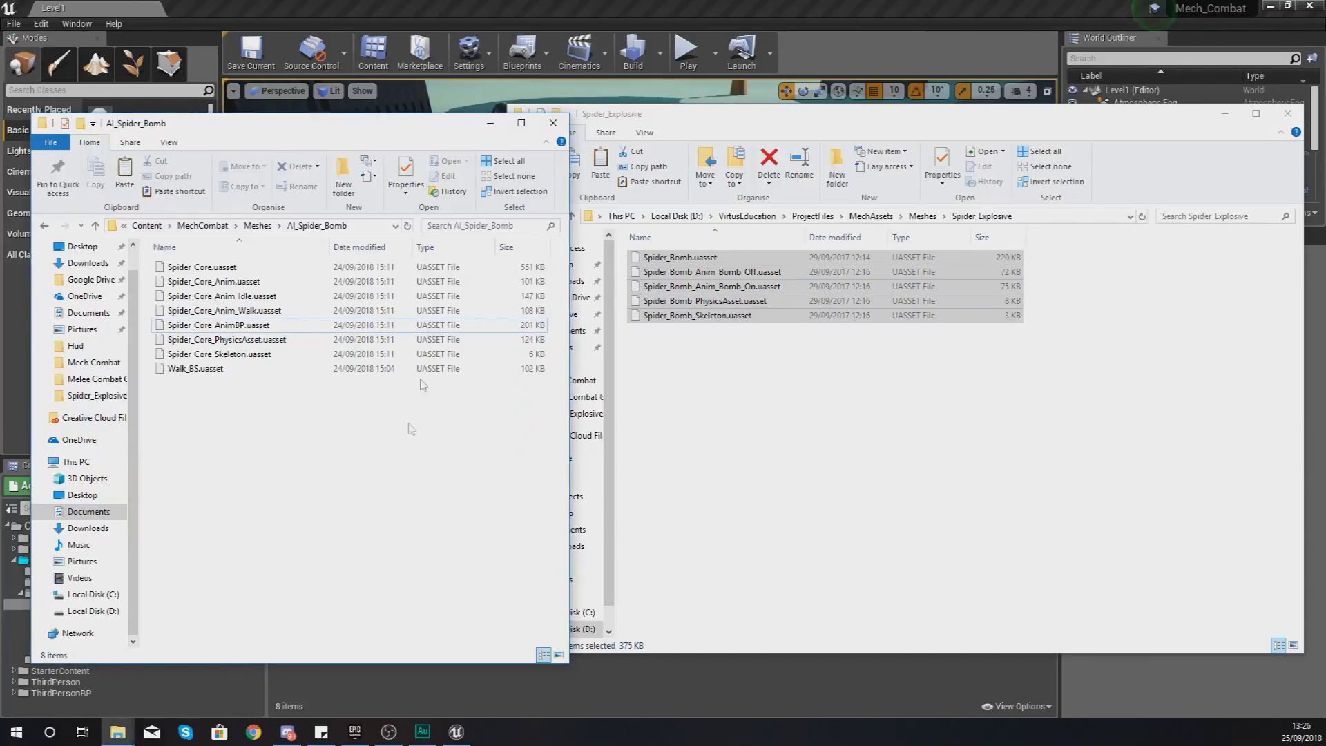
{"action": "double_click", "coordinate": [316, 124]}
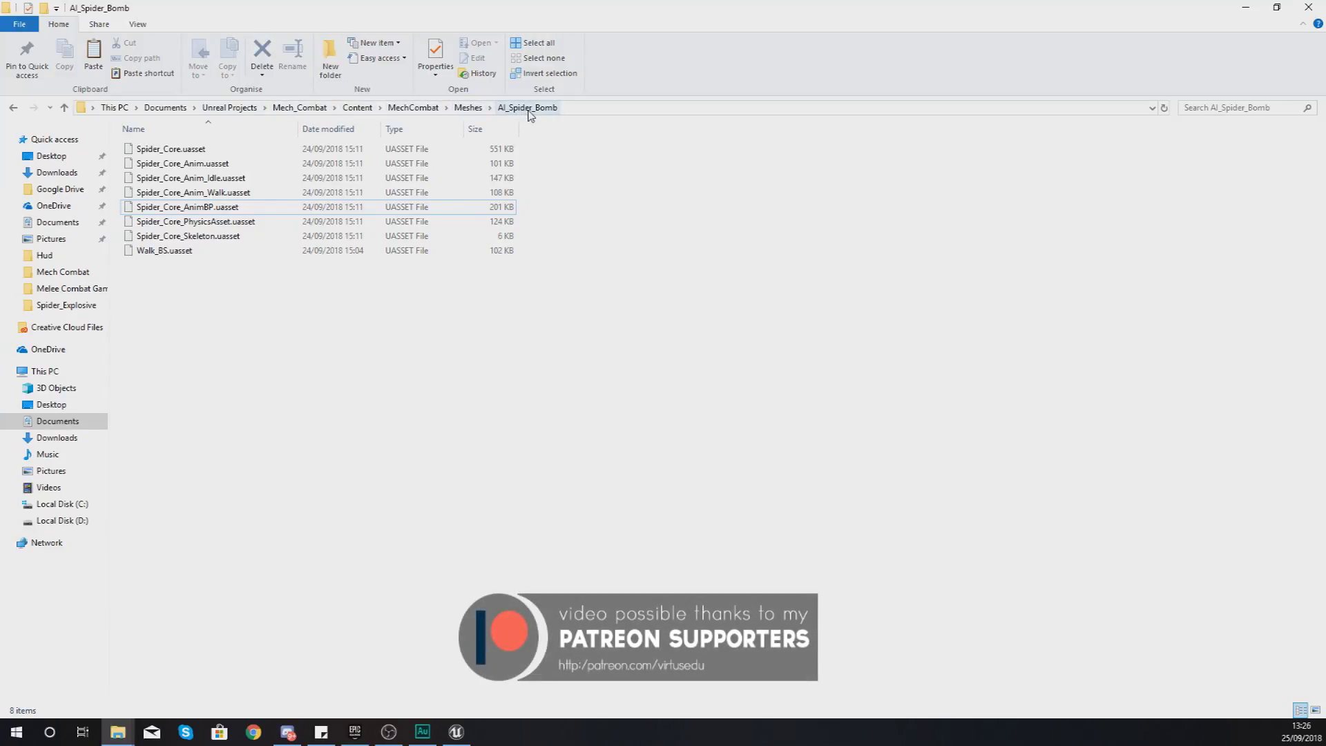
{"action": "right_click", "coordinate": [240, 297]}
{"action": "left_click", "coordinate": [220, 304]}
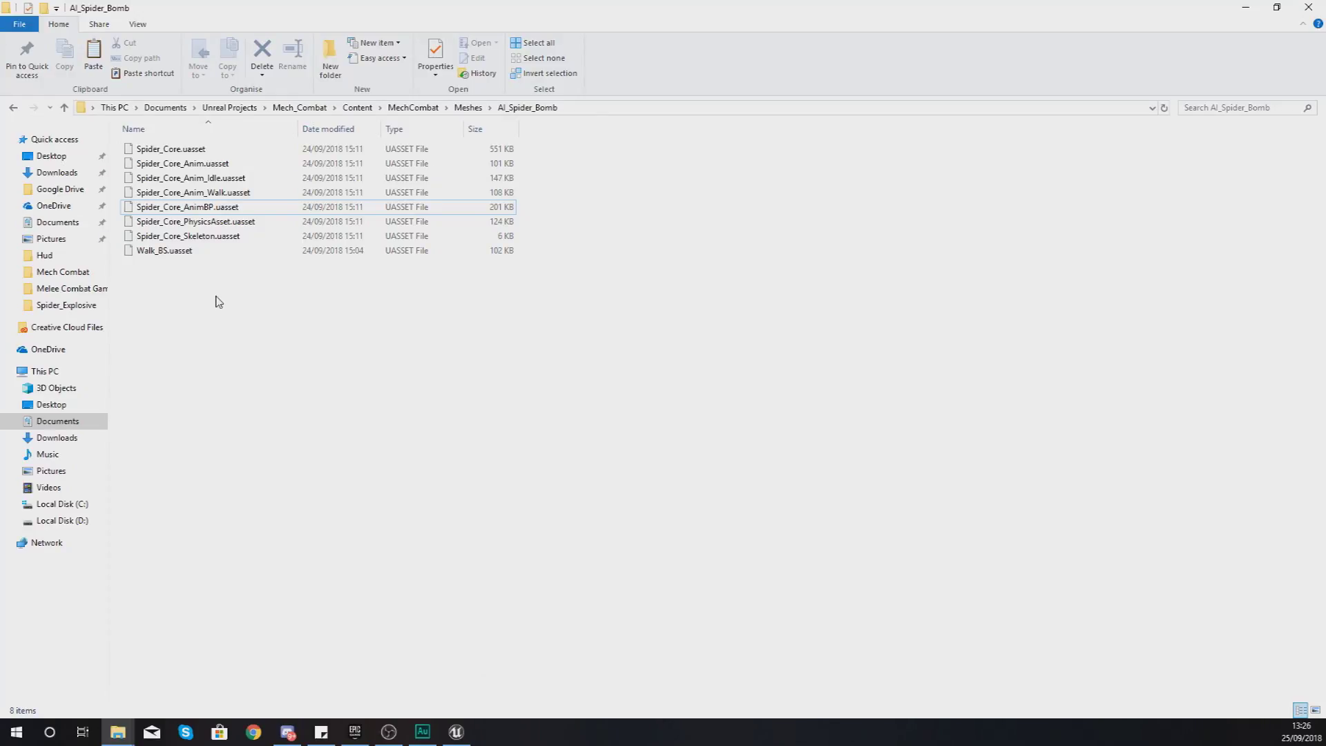
{"action": "key", "text": "ctrl+v"}
{"action": "right_click", "coordinate": [204, 348]}
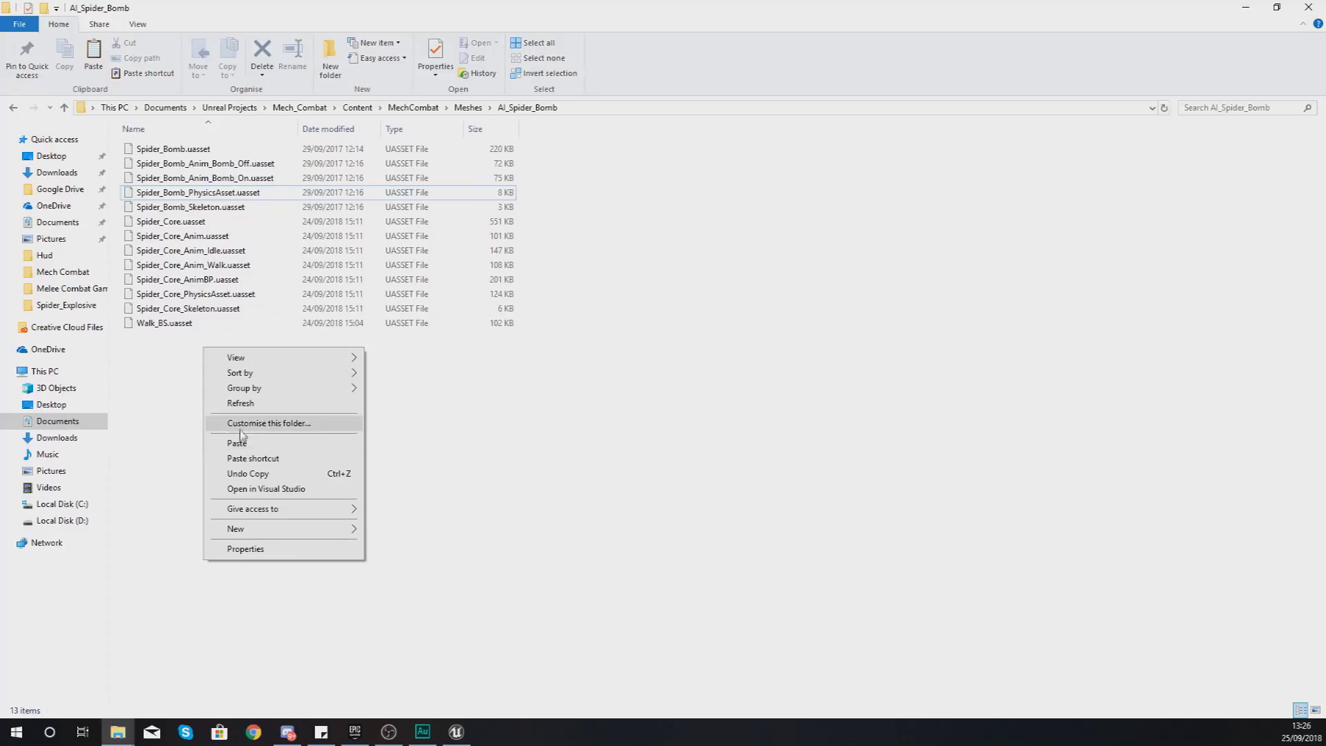
{"action": "left_click", "coordinate": [807, 299]}
{"action": "left_click", "coordinate": [1308, 7]}
Open the Spider_Bomb skeletal mesh in Unreal Editor and create a new skeleton for it
{"action": "left_click", "coordinate": [329, 652]}
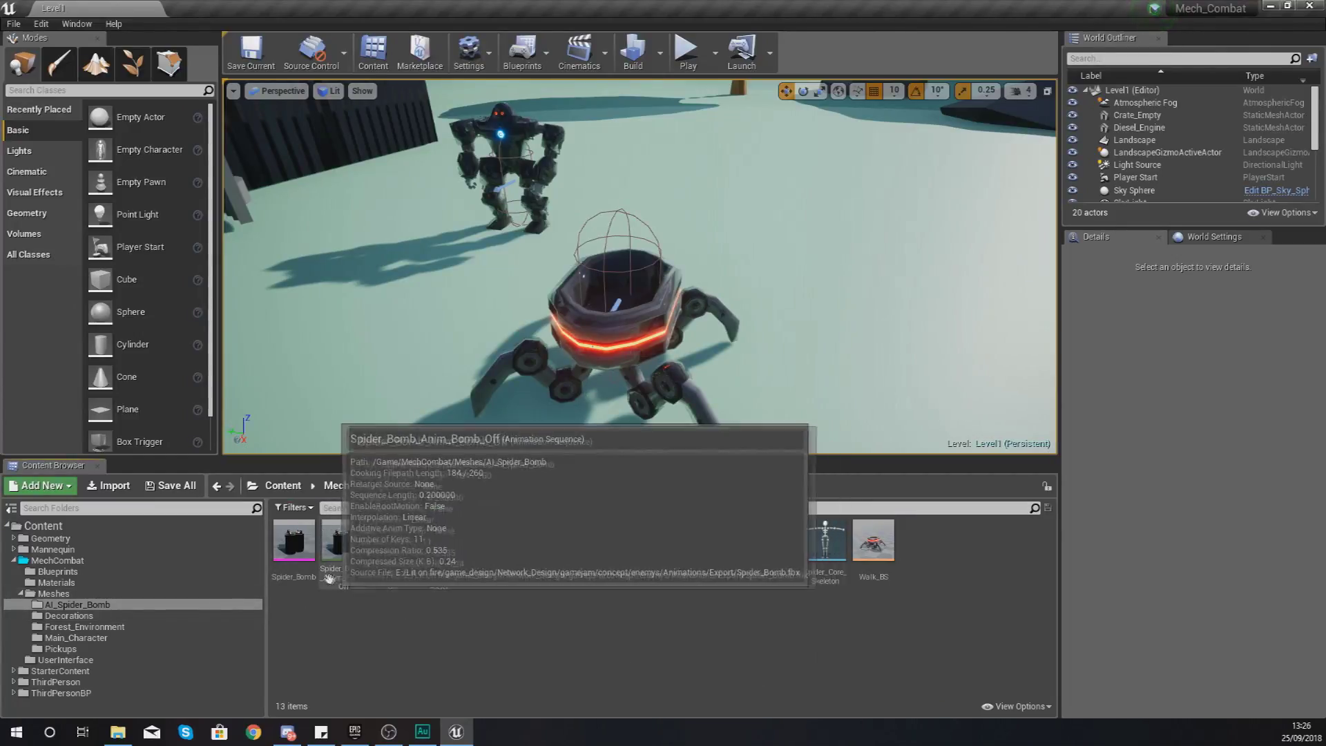
{"action": "double_click", "coordinate": [298, 555]}
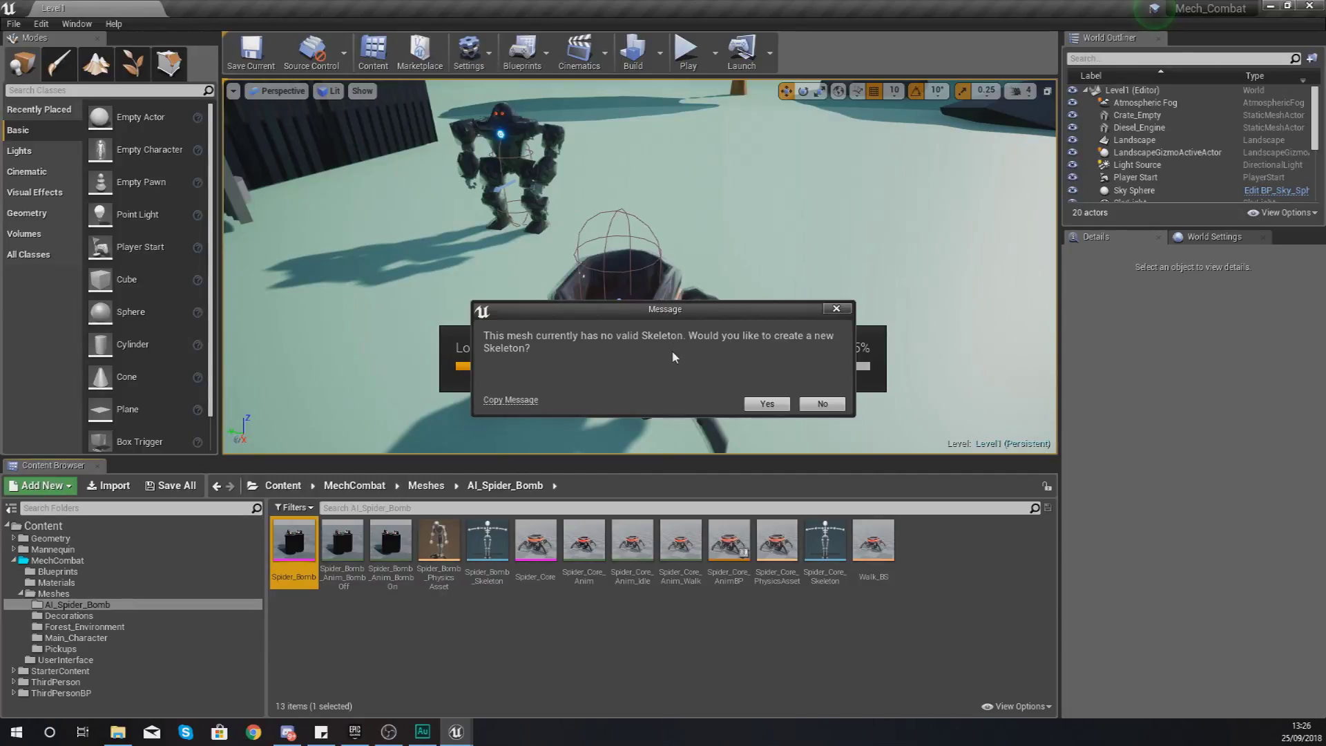
{"action": "left_click", "coordinate": [767, 402]}
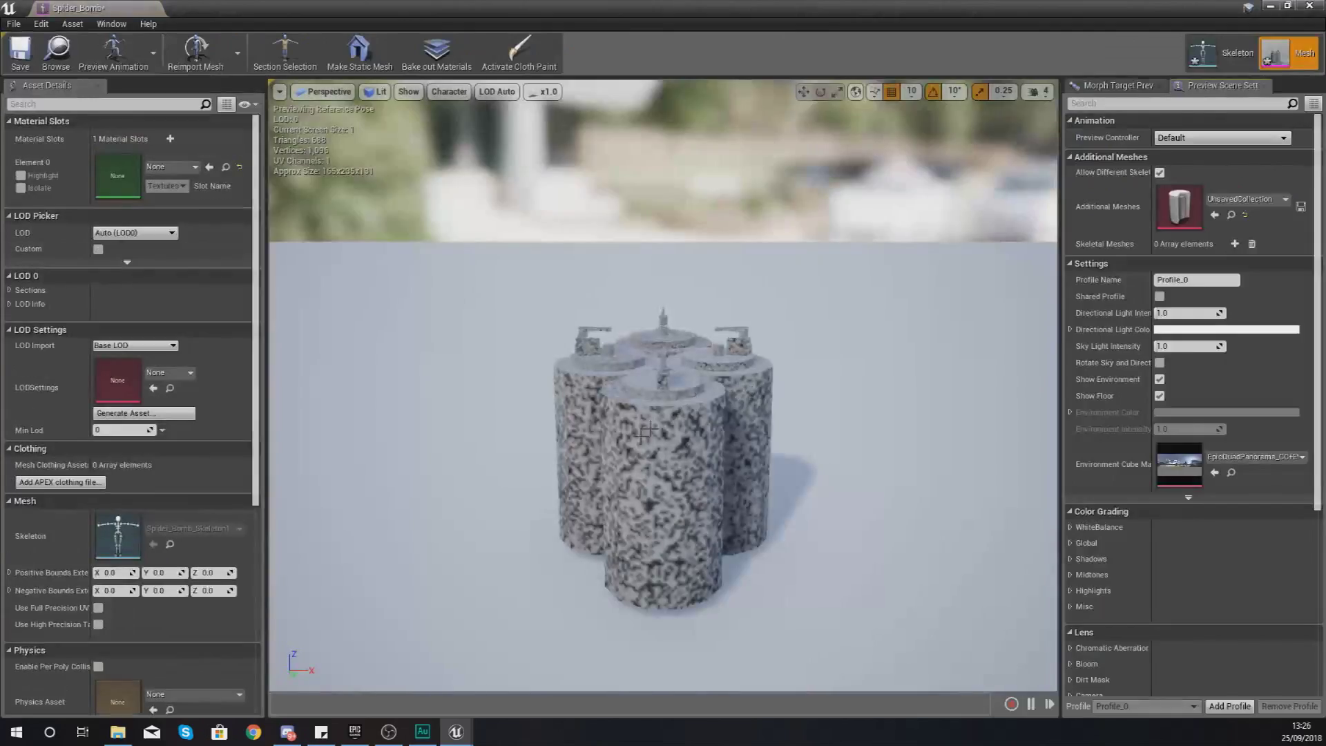
Assign the Robo material to the Spider_Bomb mesh's Element 0 material slot
{"action": "left_click", "coordinate": [177, 171]}
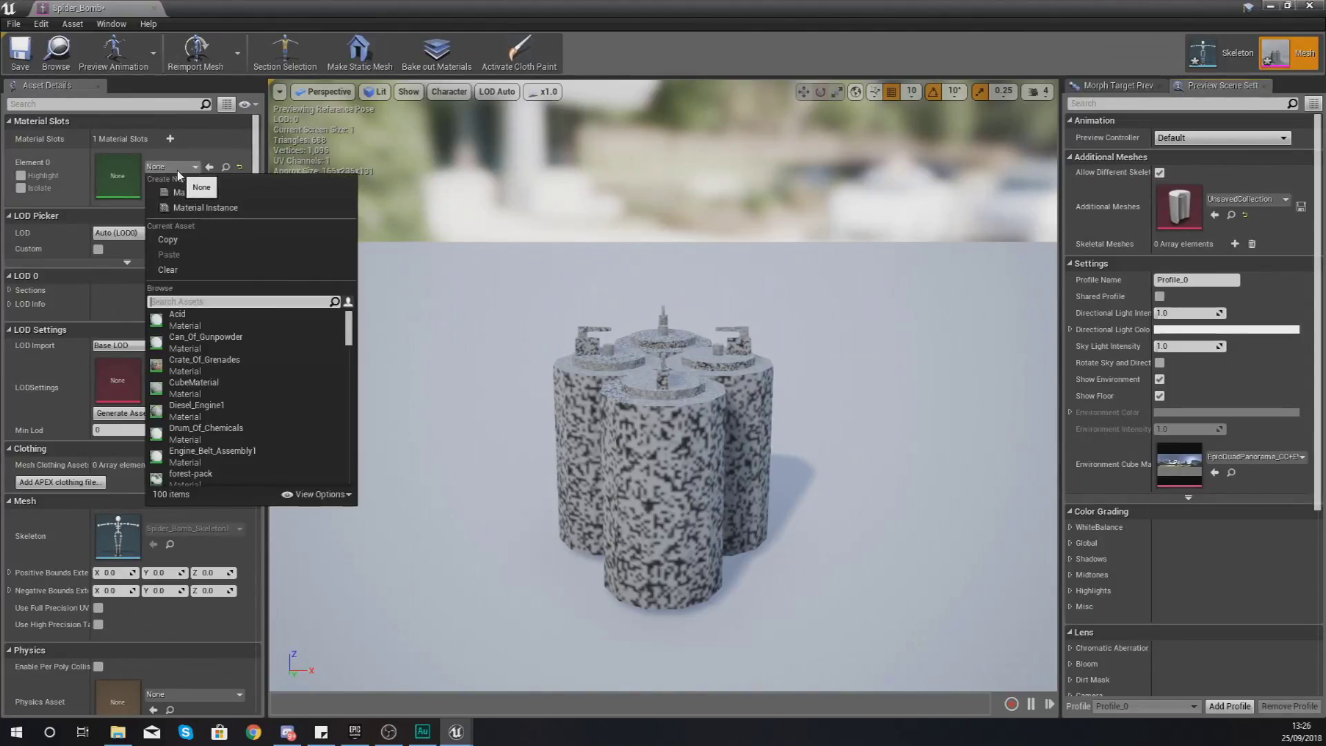
{"action": "left_click", "coordinate": [177, 171]}
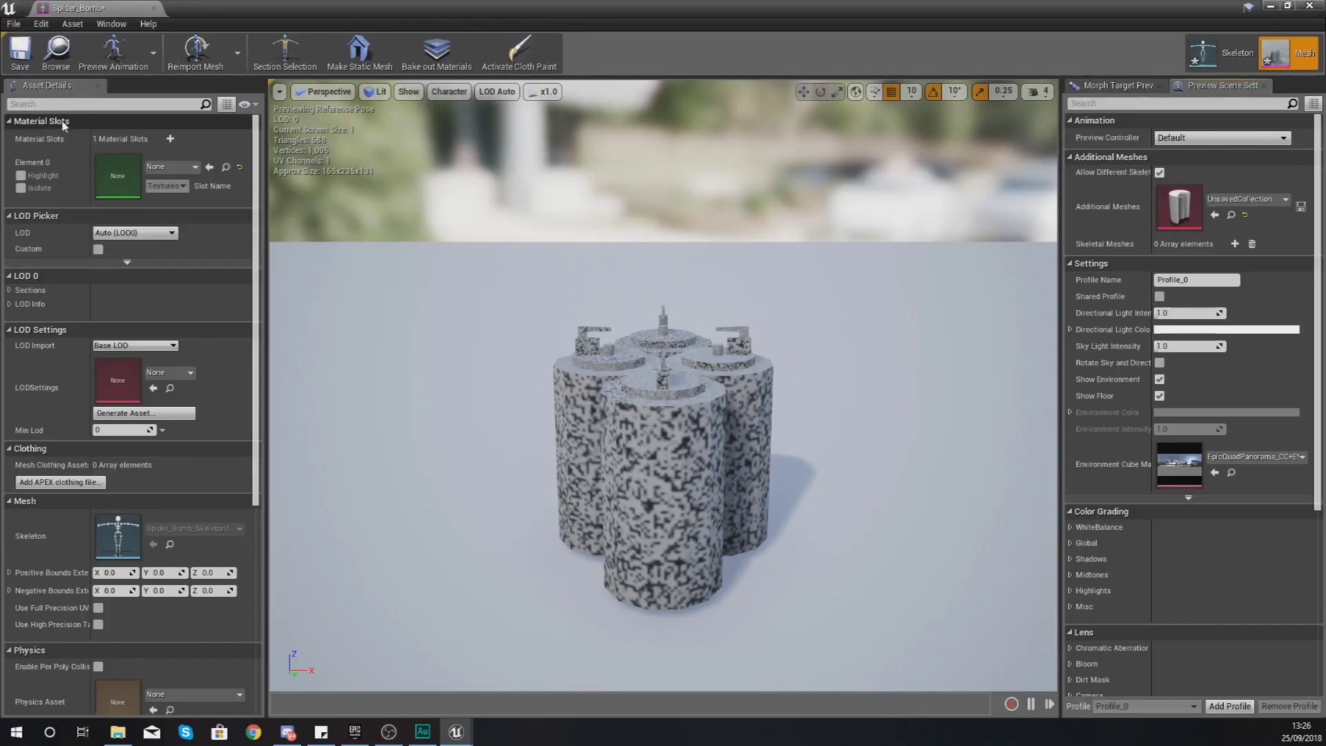
{"action": "left_click", "coordinate": [163, 170]}
{"action": "type", "text": "robo"}
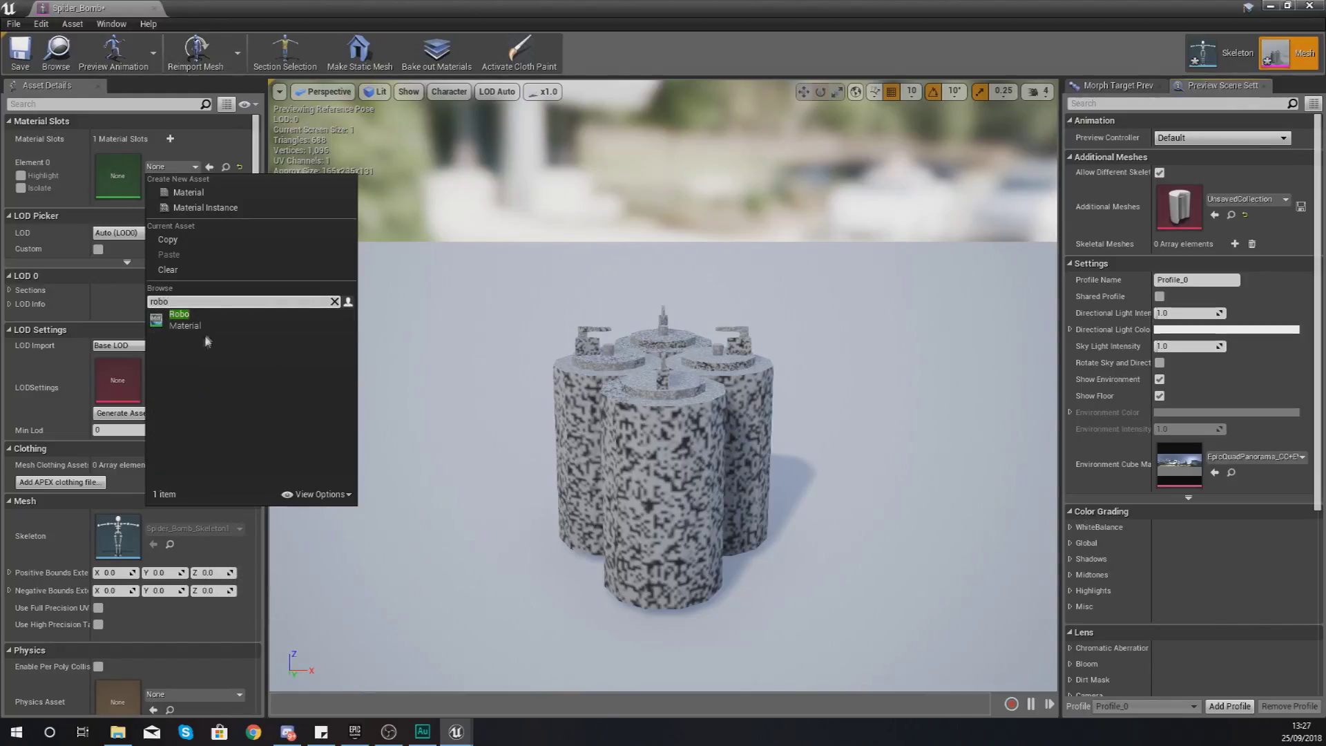
{"action": "left_click", "coordinate": [204, 324]}
Examine the textured bomb mesh from several angles in the preview, and close the mesh editor
{"action": "key", "text": "w"}
{"action": "right_click_drag", "start_coordinate": [673, 389], "coordinate": [681, 307]}
{"action": "key", "text": "s"}
{"action": "key", "text": "d"}
{"action": "key", "text": "w"}
{"action": "right_click_drag", "start_coordinate": [765, 277], "coordinate": [787, 297]}
{"action": "key", "text": "s"}
{"action": "left_click_drag", "start_coordinate": [711, 273], "coordinate": [752, 252]}
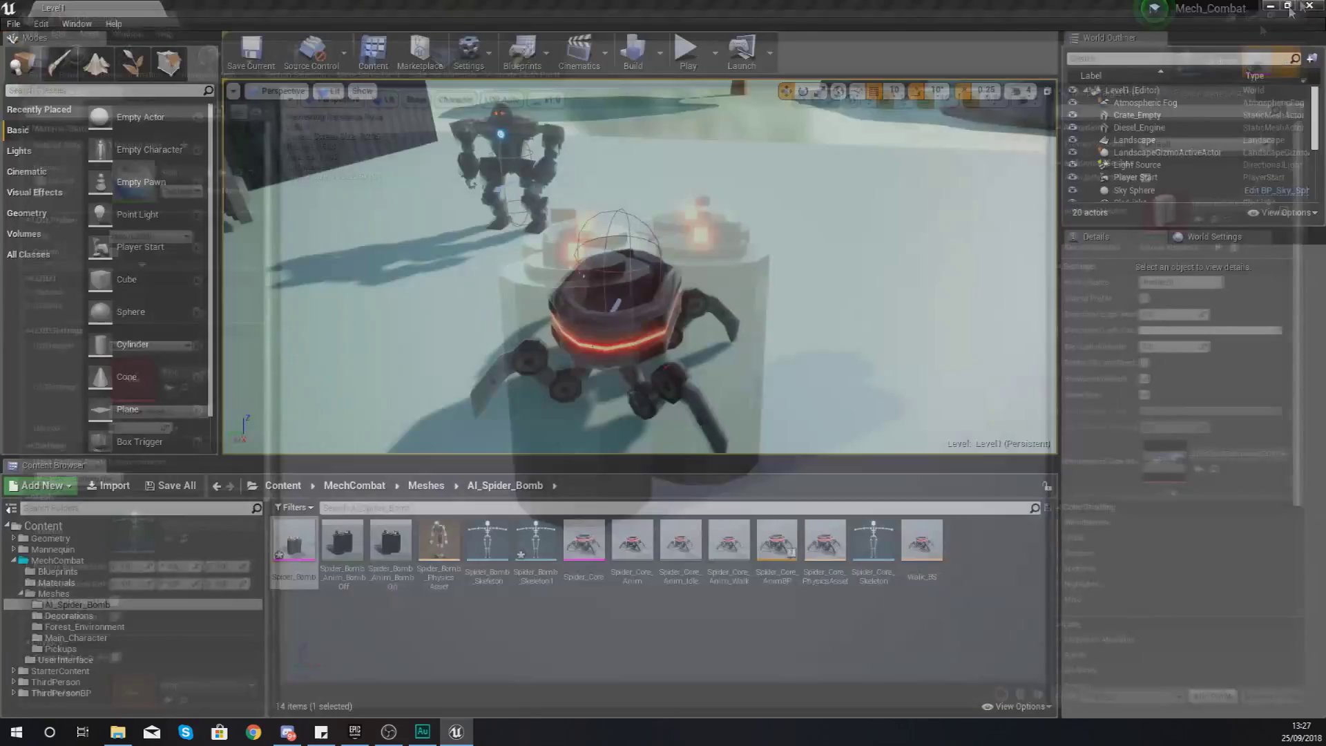
{"action": "left_click", "coordinate": [1309, 5]}
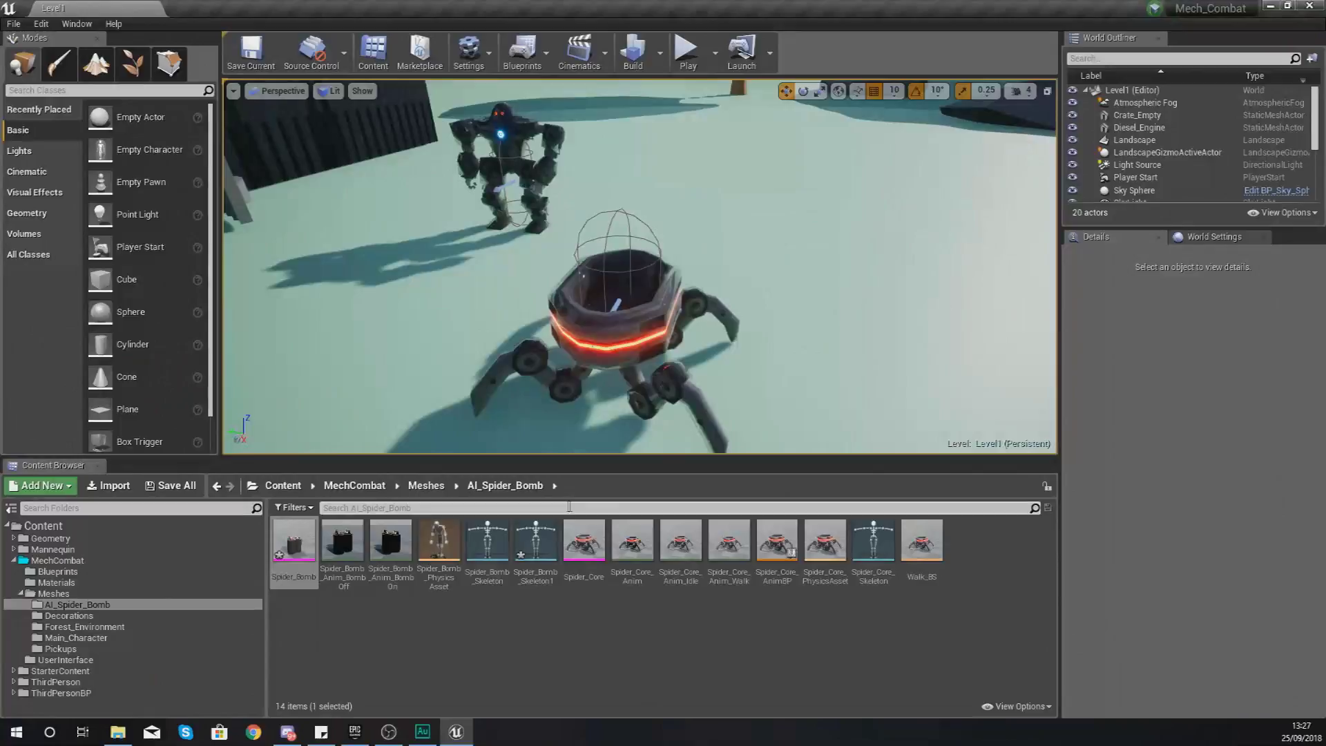
Open the Spider_Bomb_Anim_Bomb_Off animation, retarget it to Spider_Bomb_Skeleton1, and view its playback up close
{"action": "left_click", "coordinate": [428, 624]}
{"action": "mouse_move", "coordinate": [334, 568]}
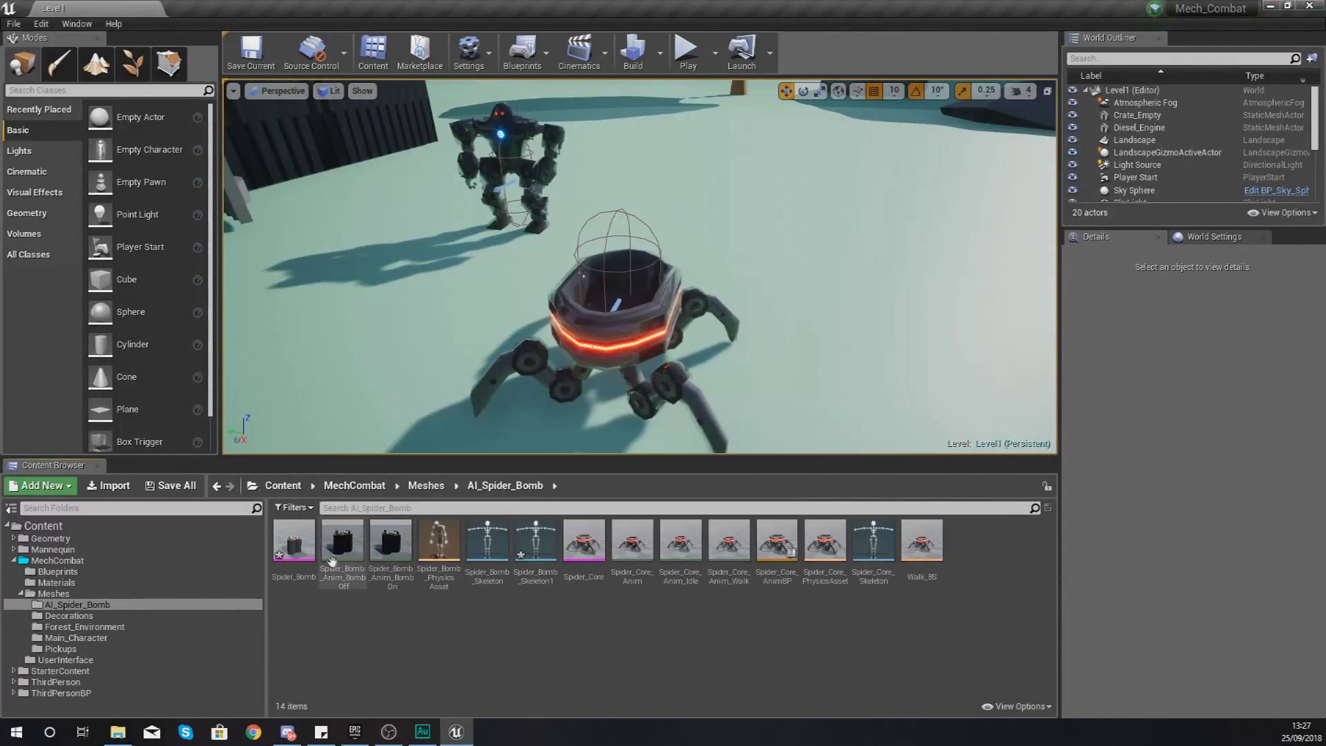
{"action": "double_click", "coordinate": [352, 558]}
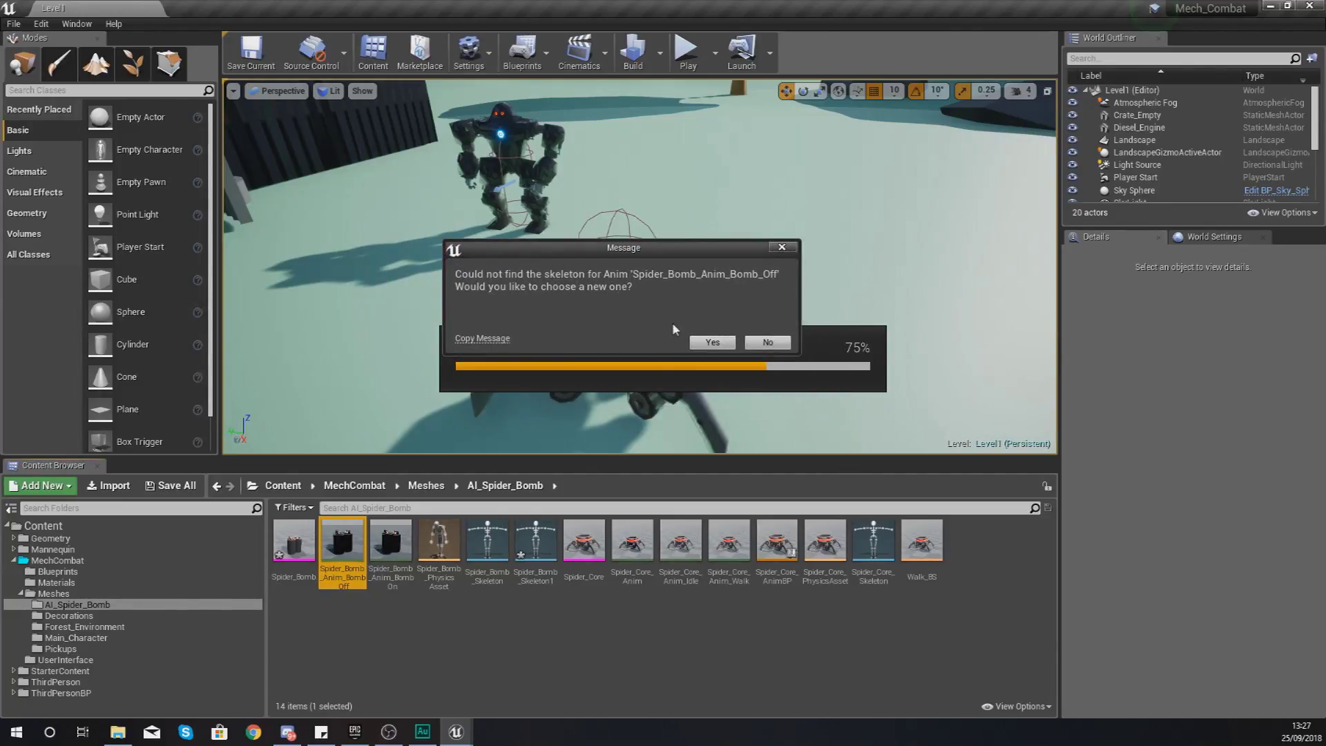
{"action": "left_click", "coordinate": [712, 342]}
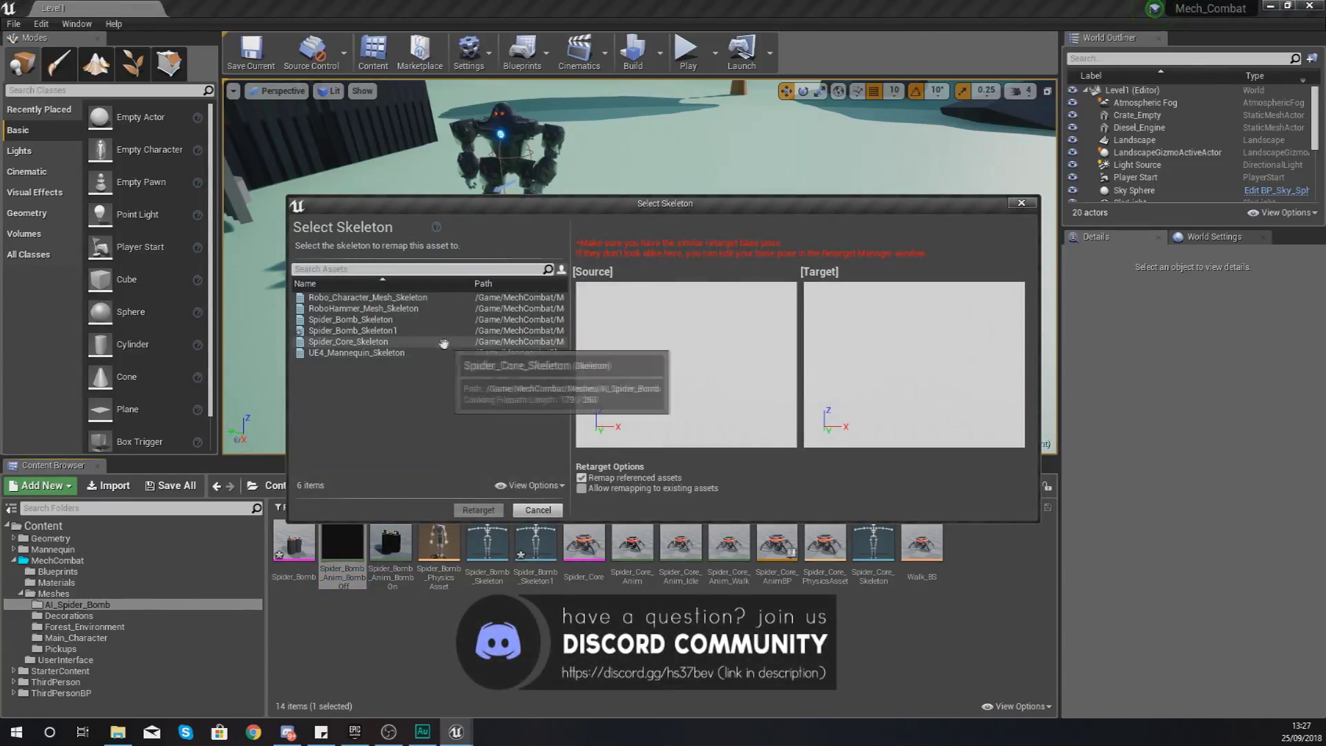
{"action": "left_click", "coordinate": [412, 332]}
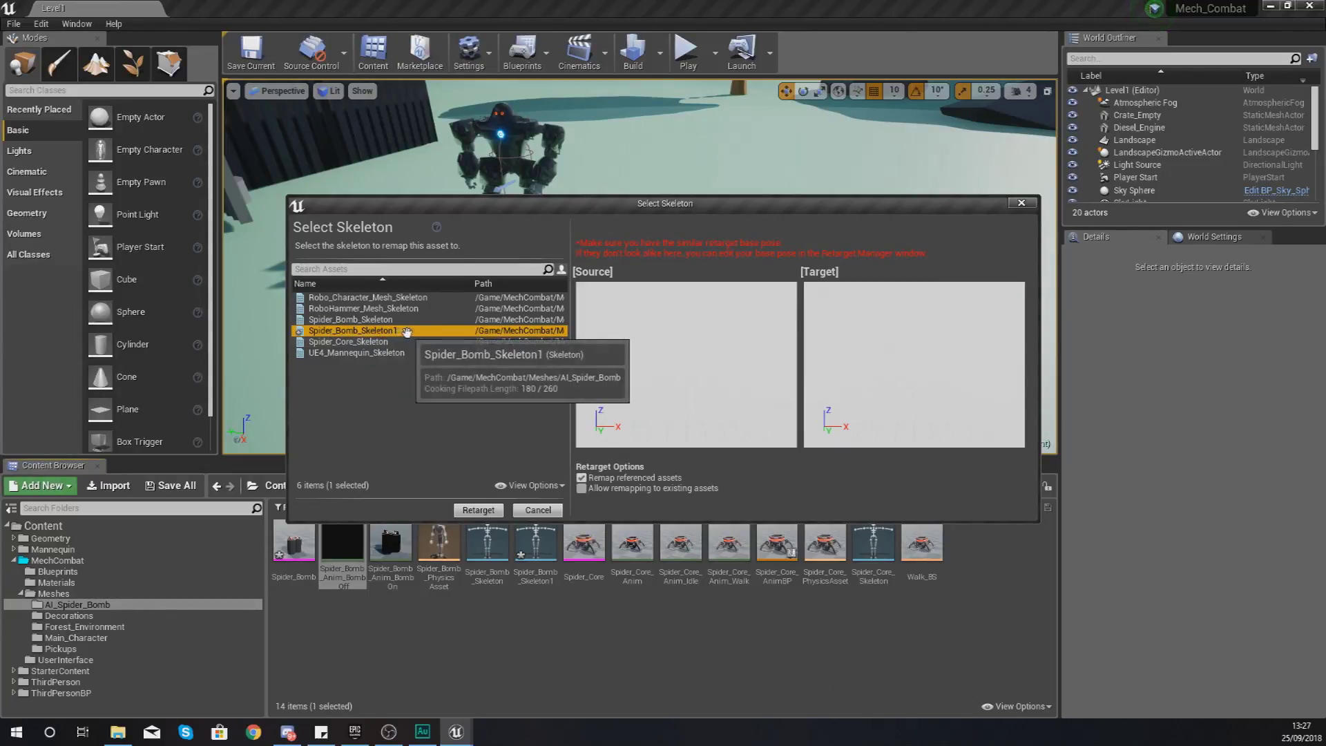
{"action": "left_click", "coordinate": [478, 510]}
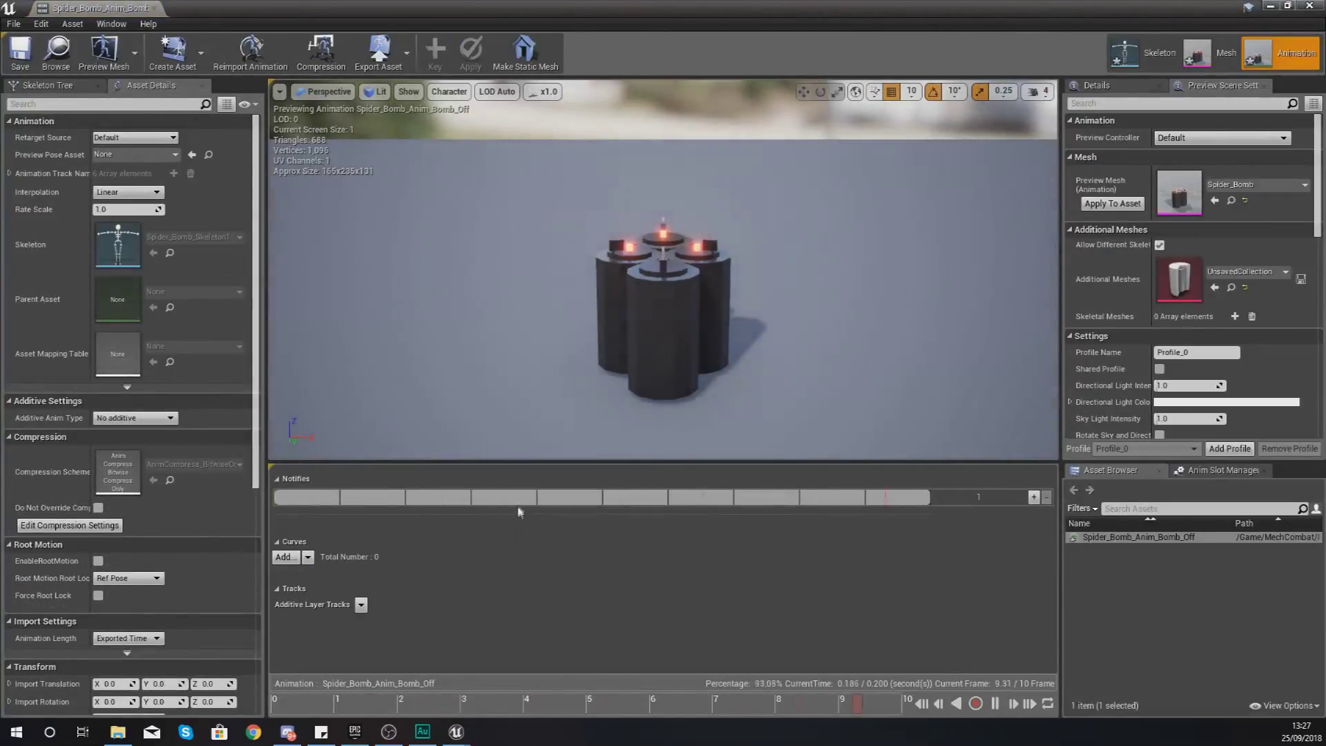
{"action": "right_click_drag", "start_coordinate": [641, 365], "coordinate": [607, 373]}
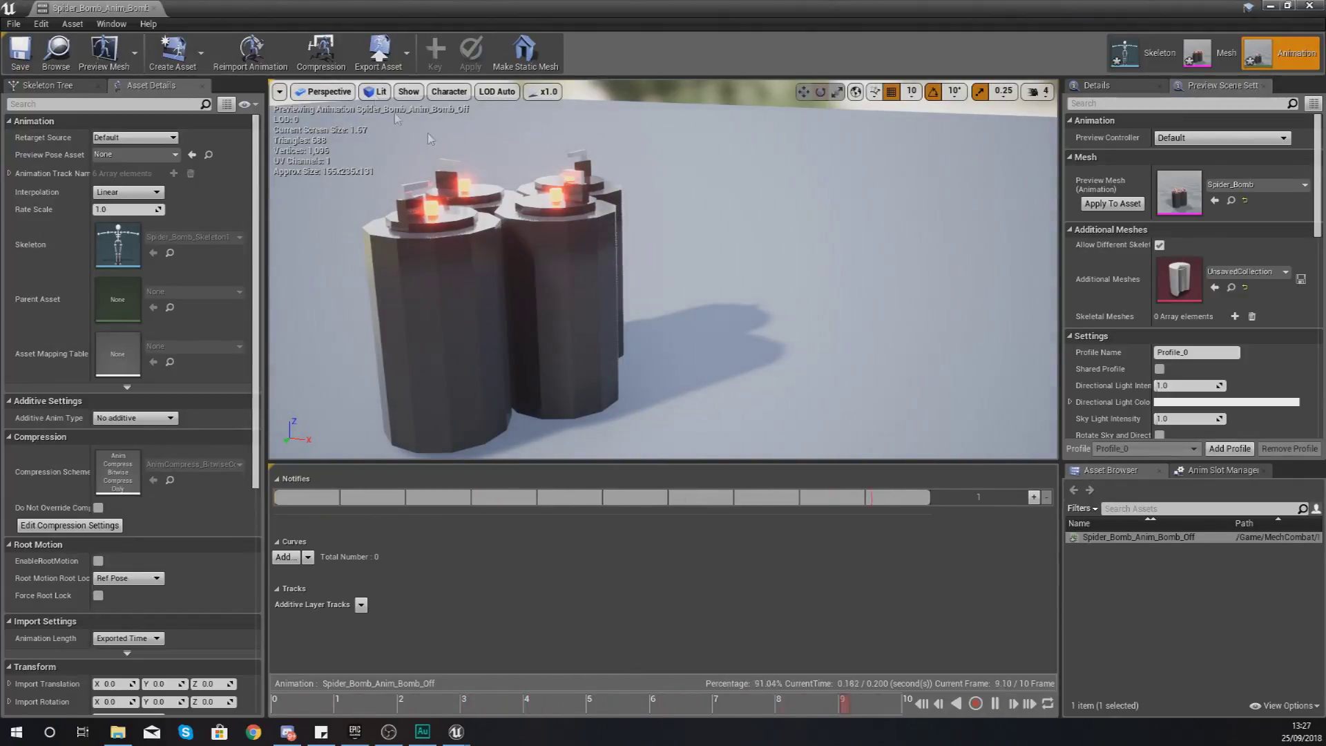
{"action": "right_click_drag", "start_coordinate": [634, 218], "coordinate": [587, 276]}
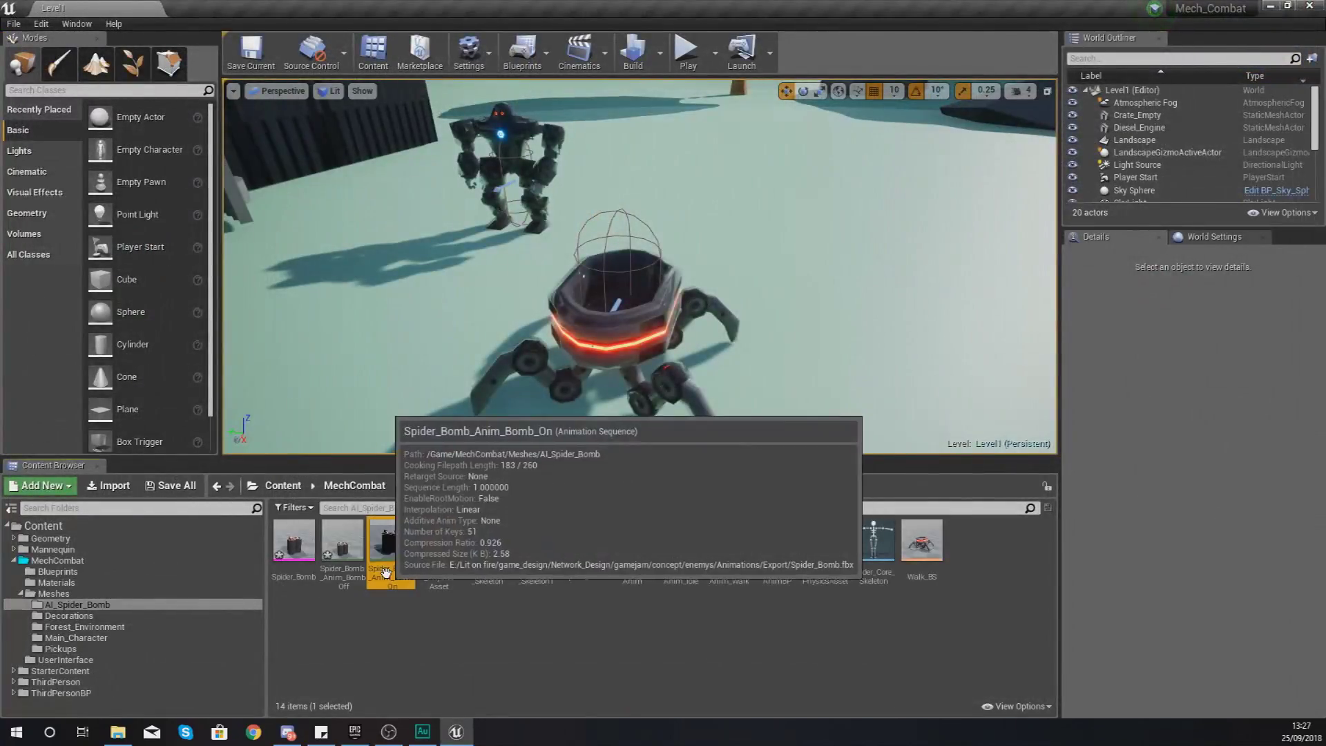
Open the Spider_Bomb_Anim_Bomb_On animation, retarget it to Spider_Bomb_Skeleton1, and view its playback up close
{"action": "double_click", "coordinate": [385, 566]}
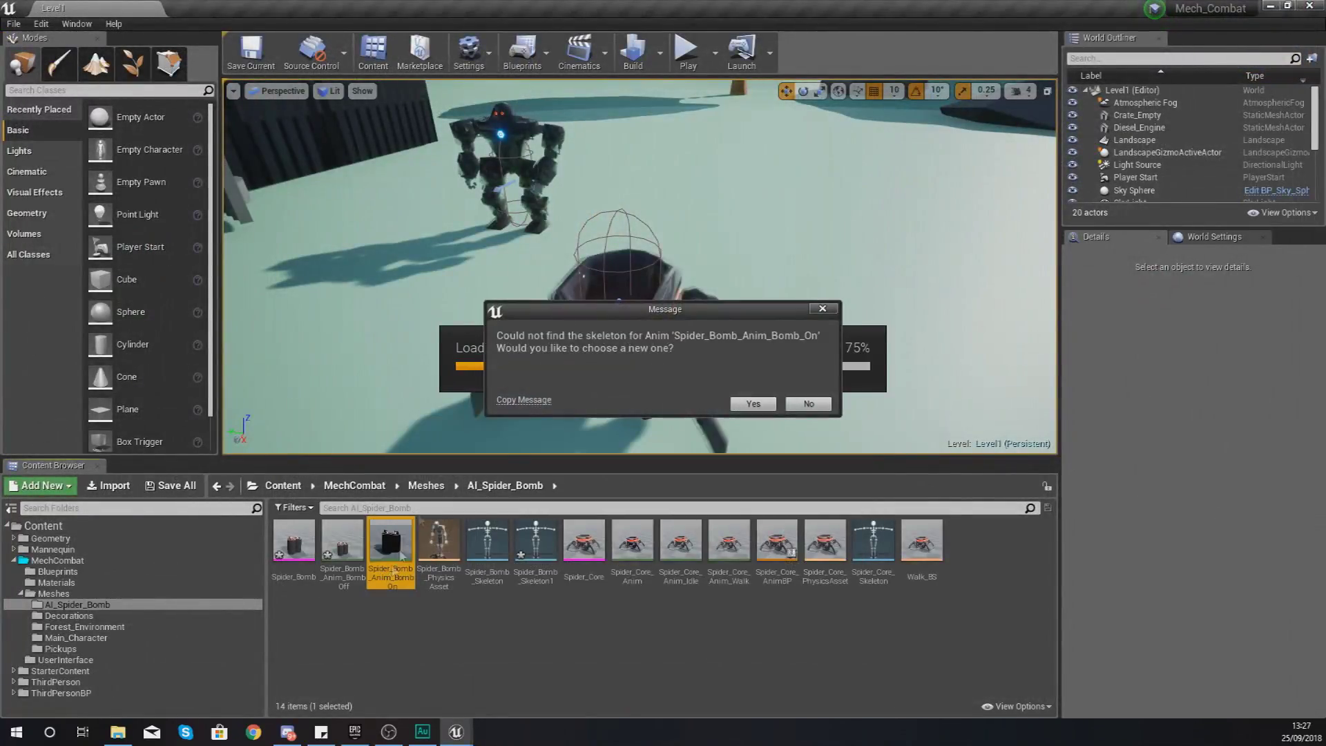
{"action": "left_click", "coordinate": [754, 404]}
{"action": "left_click", "coordinate": [443, 331]}
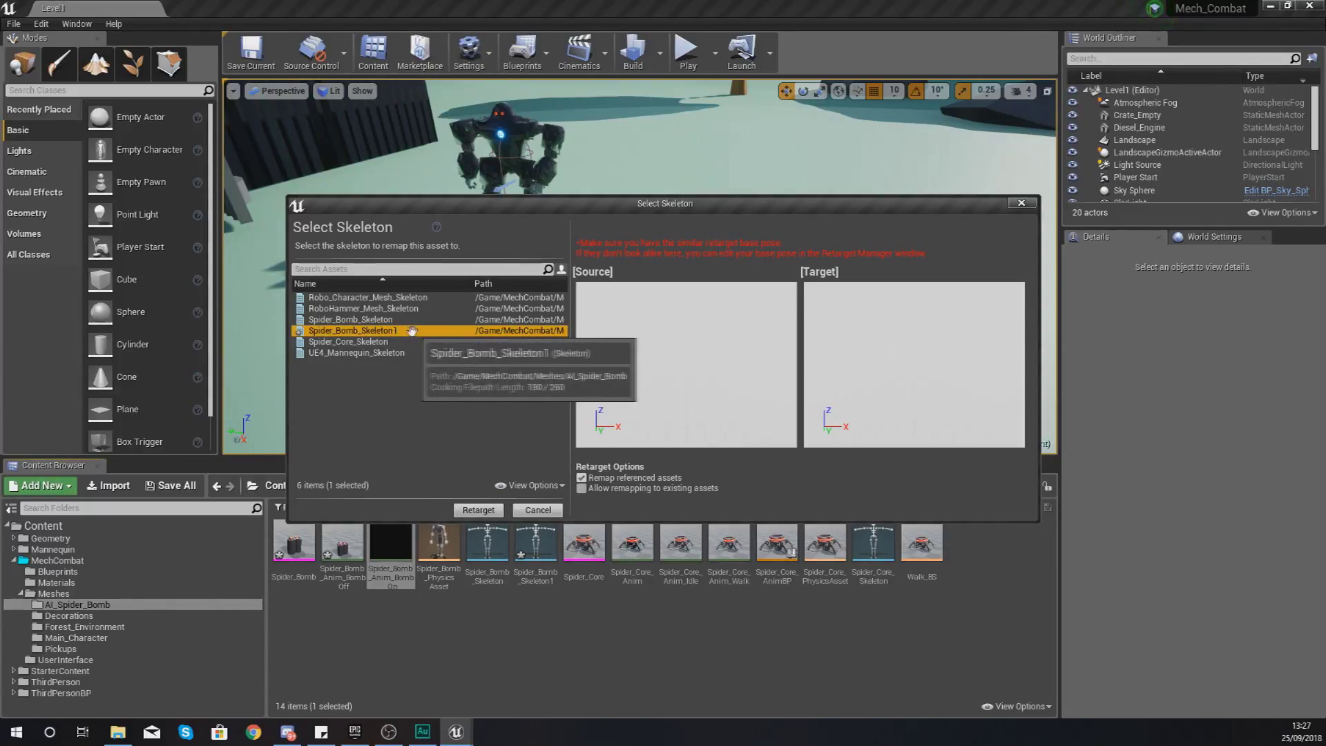
{"action": "left_click", "coordinate": [478, 510]}
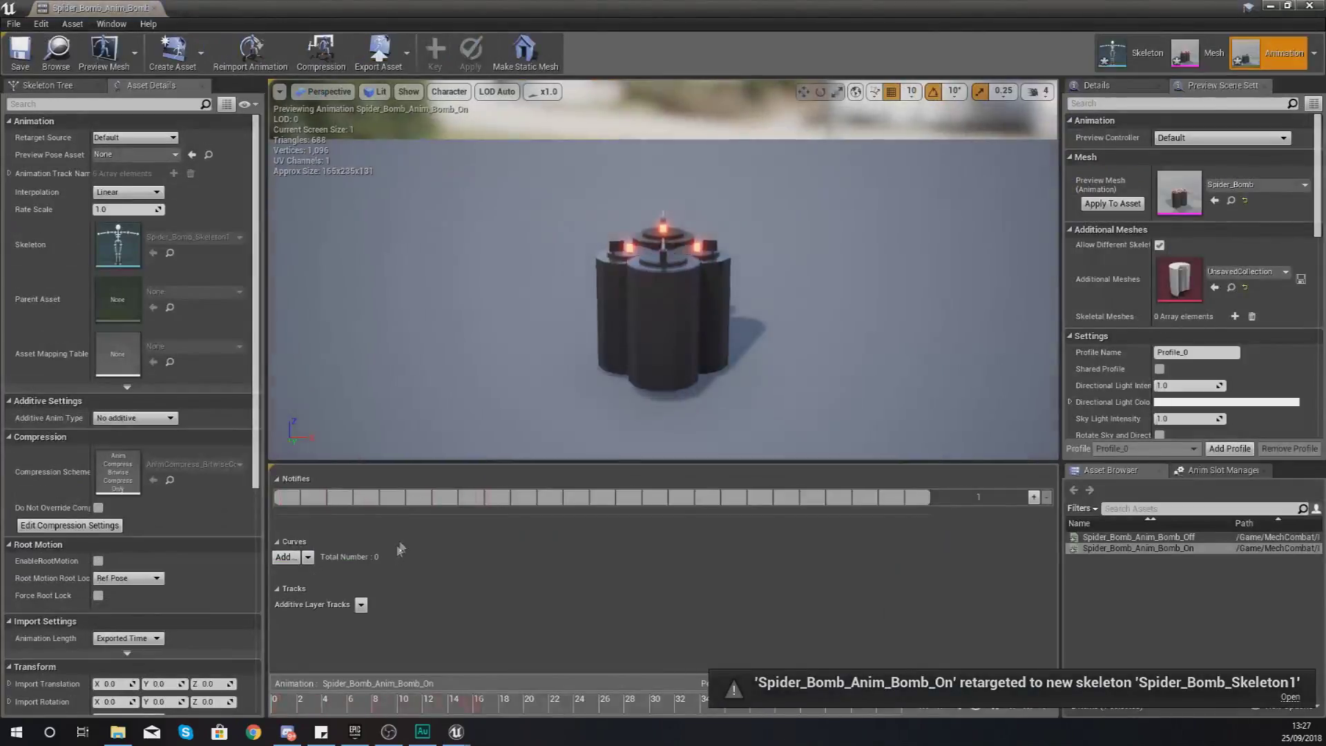
{"action": "right_click_drag", "start_coordinate": [566, 414], "coordinate": [428, 408]}
{"action": "right_click_drag", "start_coordinate": [705, 357], "coordinate": [663, 372]}
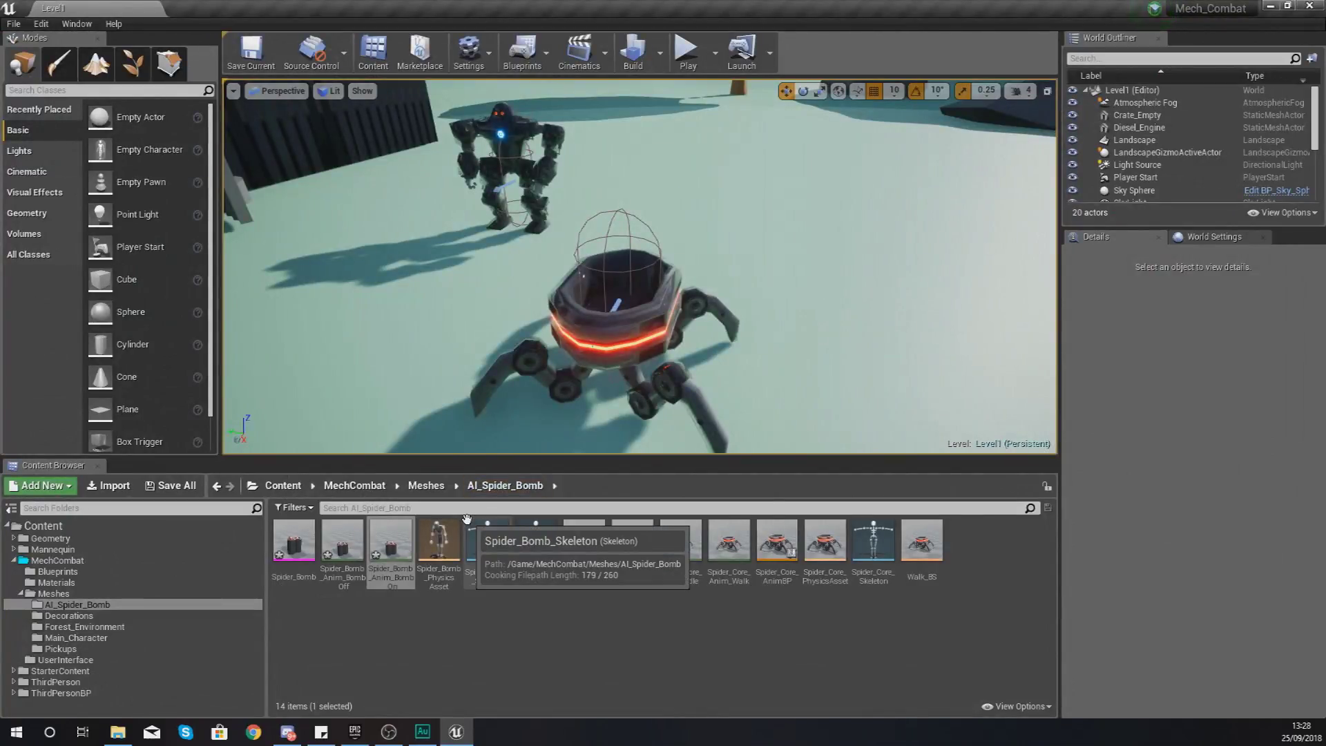
Create an animation blueprint named Bomb_AnimBP in the AI_Spider_Bomb folder, targeting Spider_Bomb_Skeleton1
{"action": "left_click", "coordinate": [406, 598]}
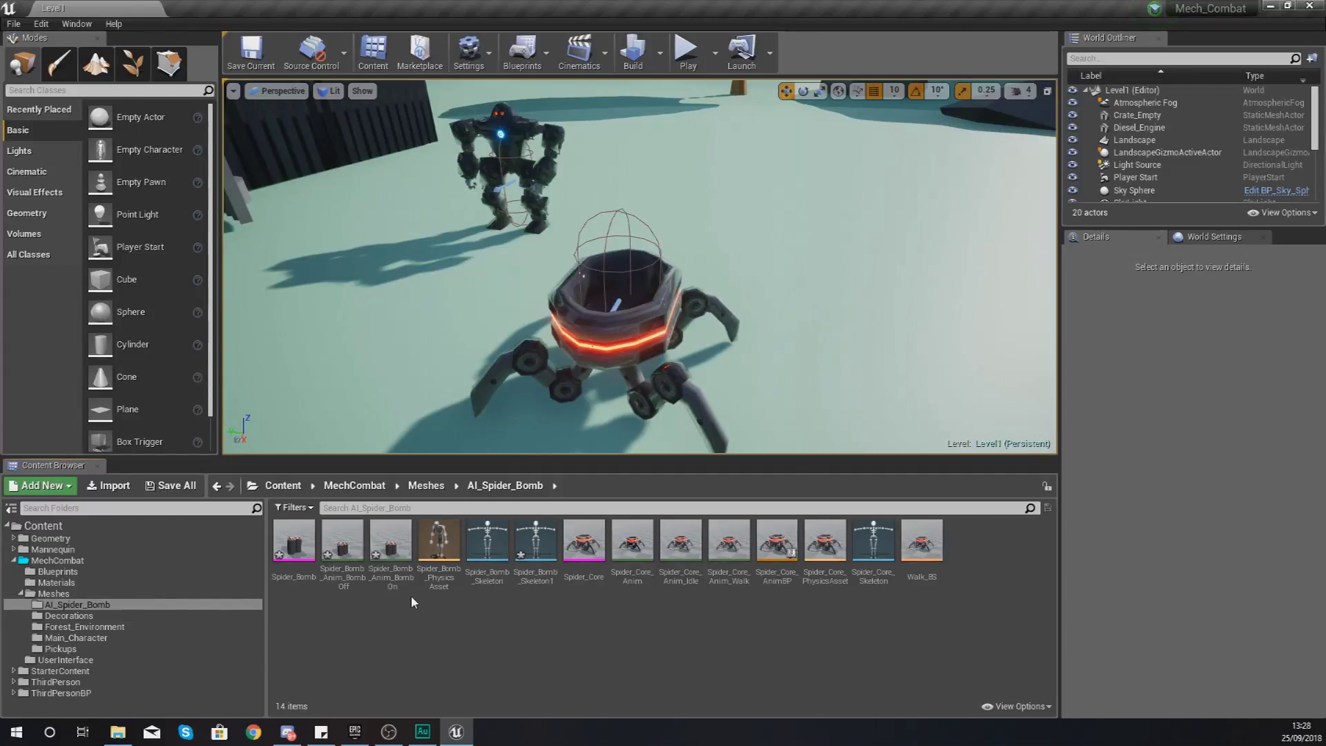
{"action": "right_click", "coordinate": [412, 596]}
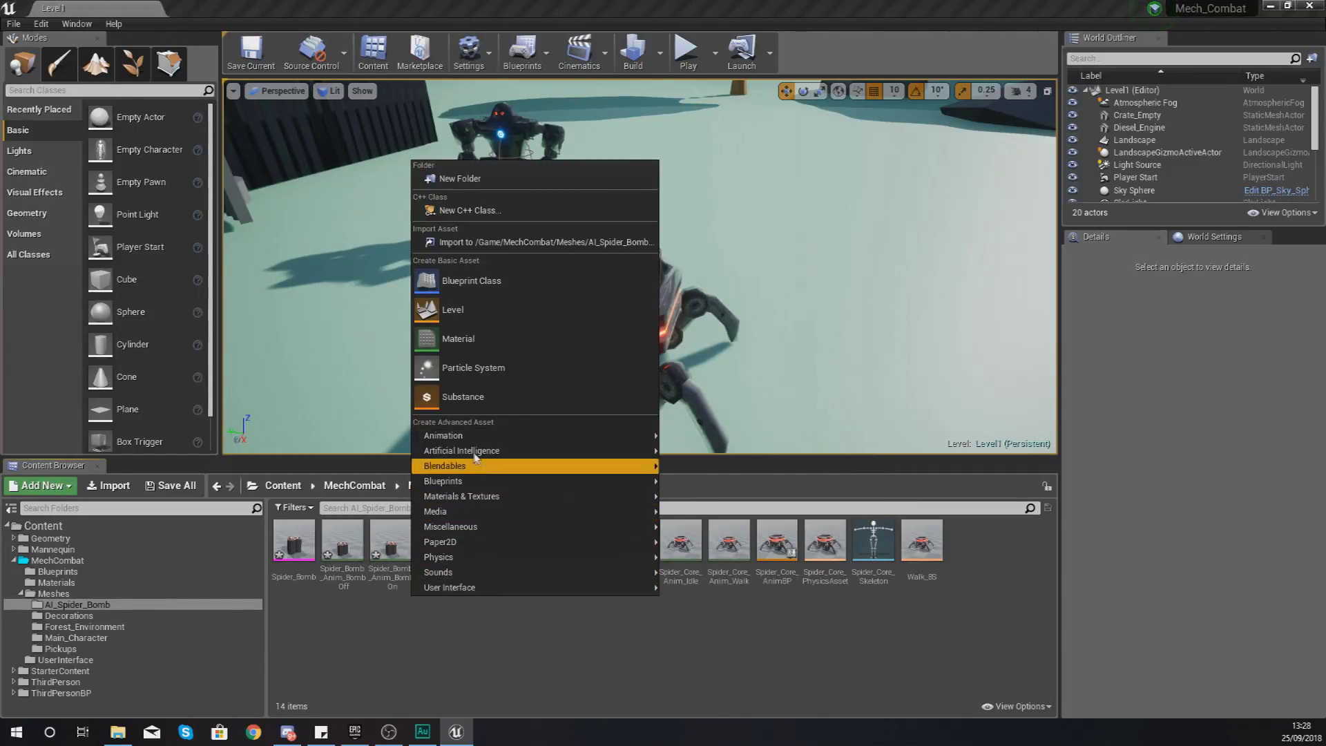
{"action": "mouse_move", "coordinate": [473, 436]}
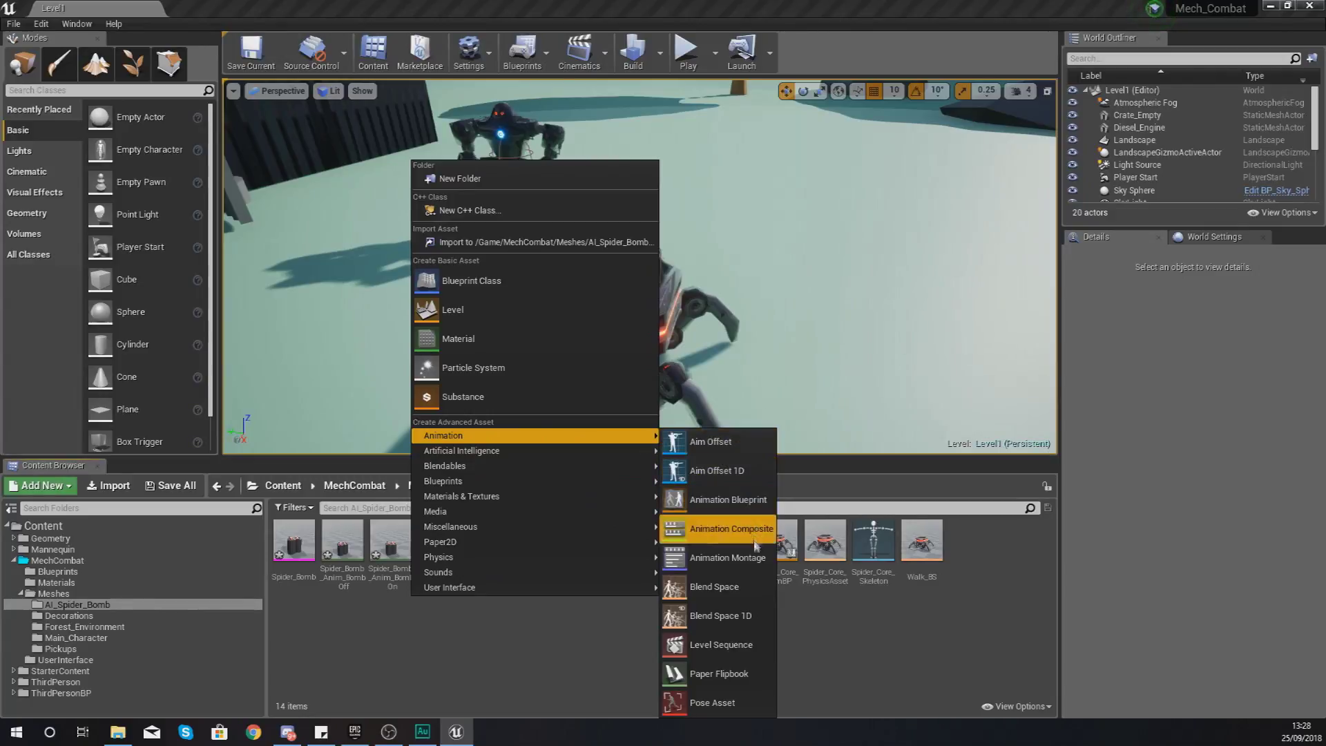
{"action": "left_click", "coordinate": [727, 499]}
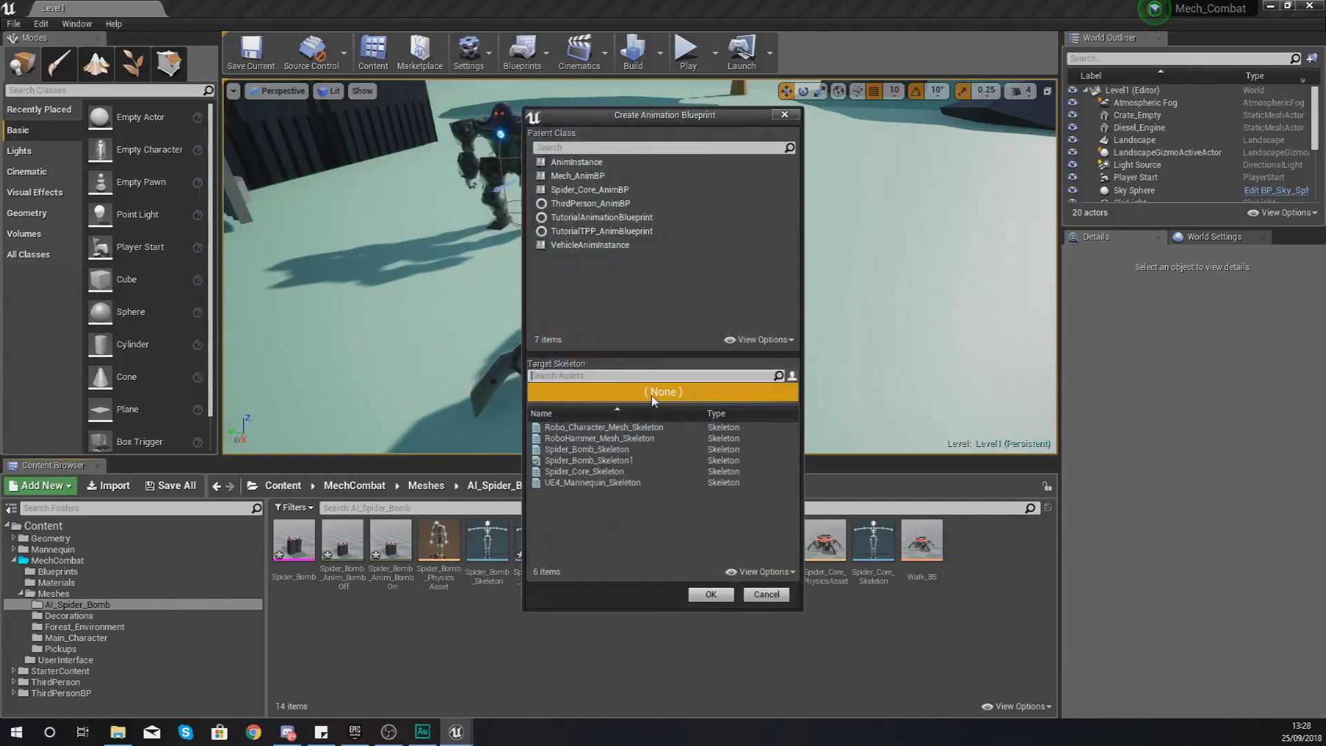
{"action": "left_click", "coordinate": [577, 461]}
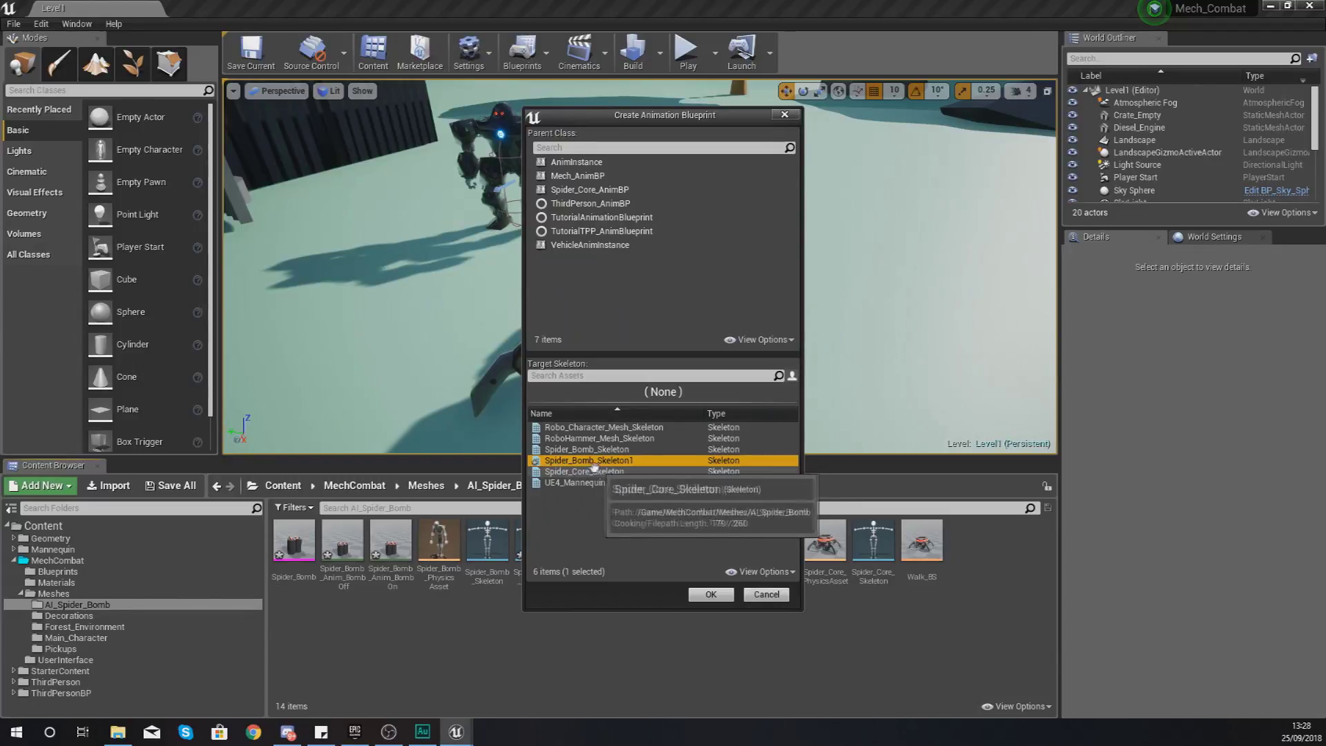
{"action": "left_click", "coordinate": [712, 595]}
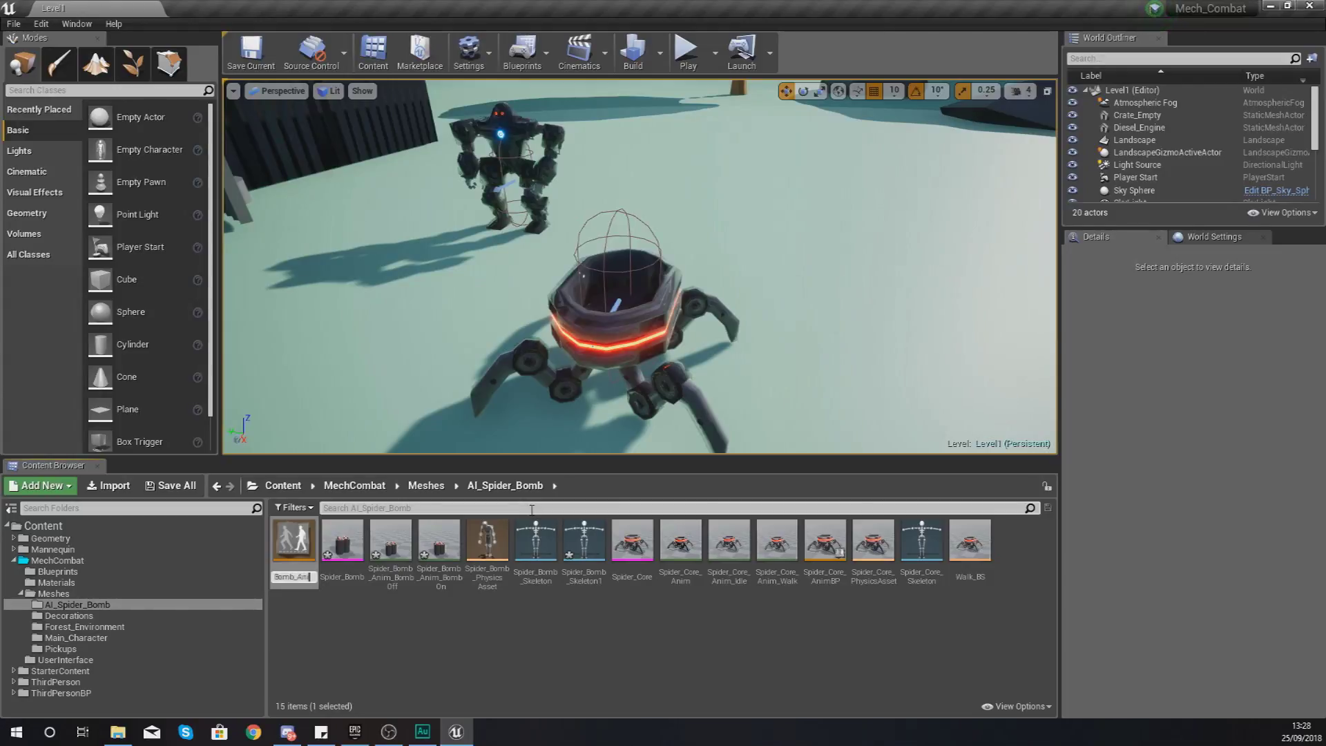
{"action": "type", "text": "Bomb_AnimBP"}
{"action": "key", "text": "Return"}
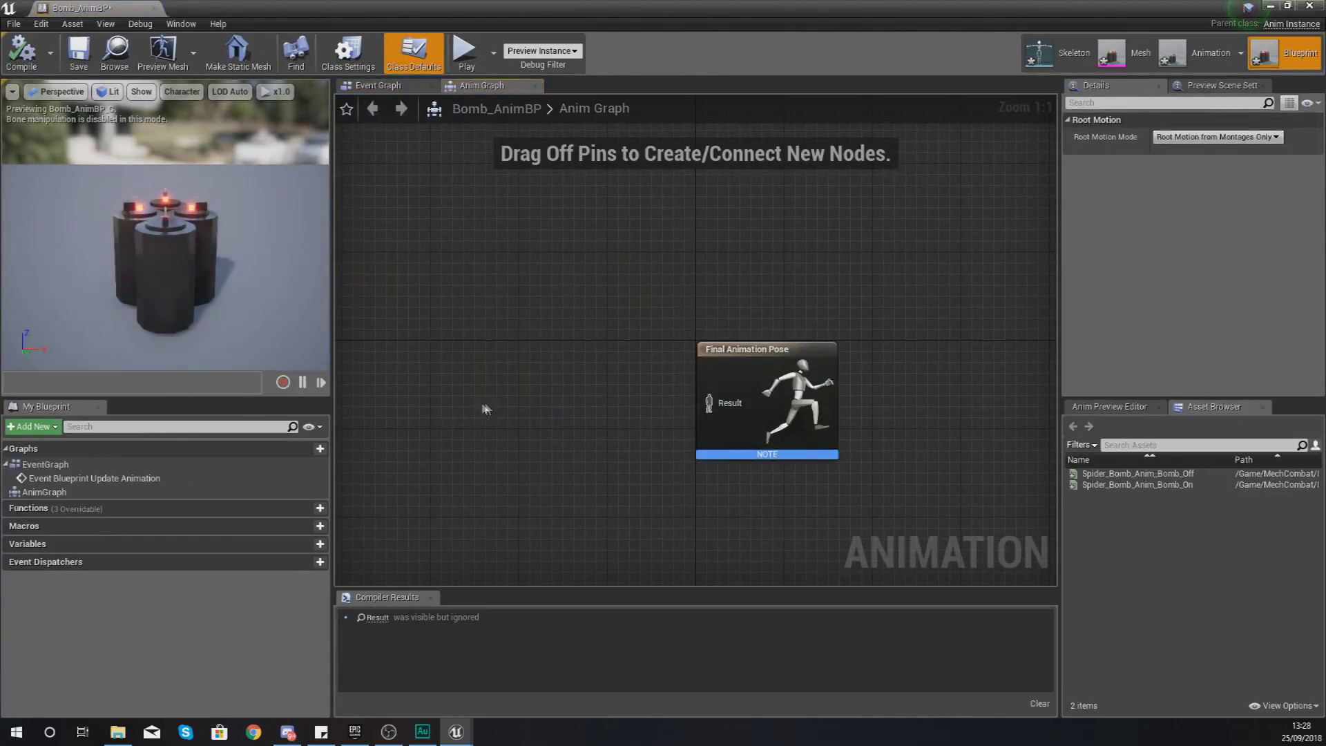
Add a new state machine to the Bomb_AnimBP Anim Graph and connect it to the Final Animation Pose result
{"action": "right_click", "coordinate": [484, 403]}
{"action": "left_click", "coordinate": [454, 388]}
{"action": "right_click", "coordinate": [453, 387]}
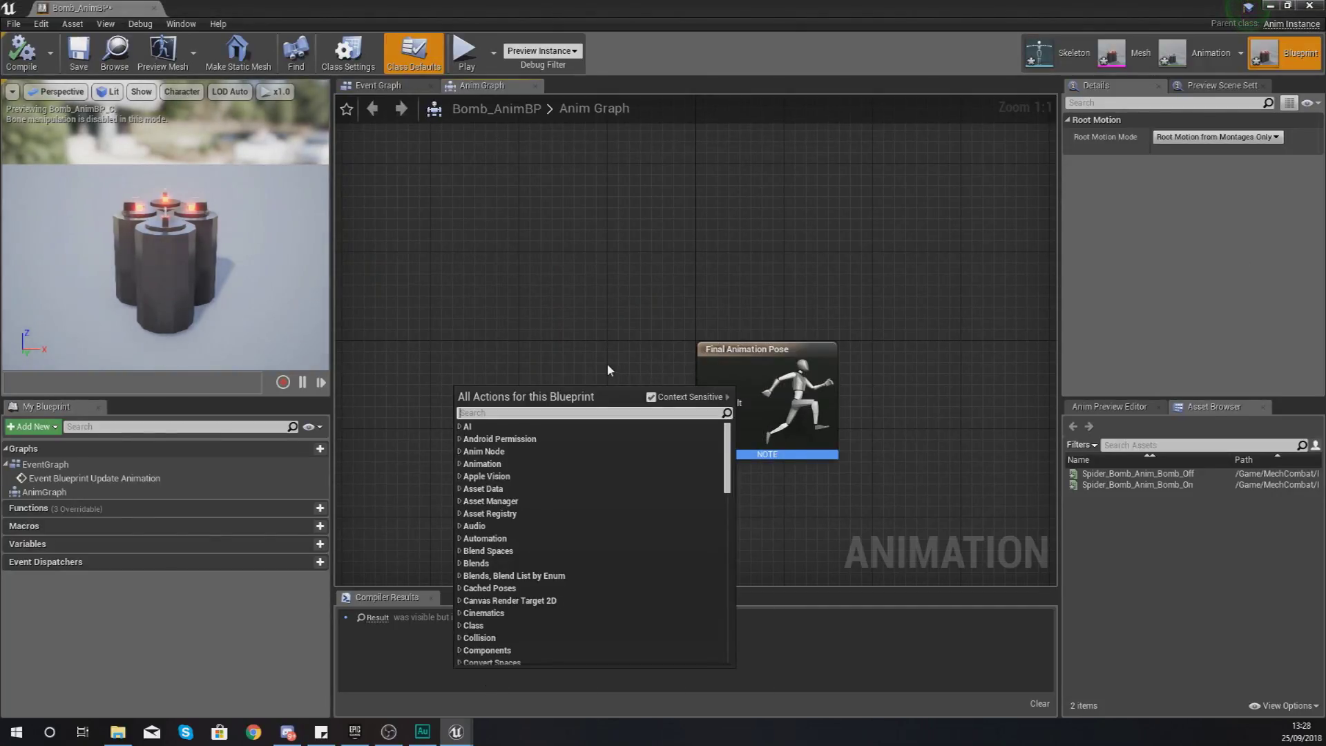
{"action": "type", "text": "s"}
{"action": "key", "text": "BackSpace"}
{"action": "type", "text": "a"}
{"action": "key", "text": "BackSpace"}
{"action": "type", "text": "state machine"}
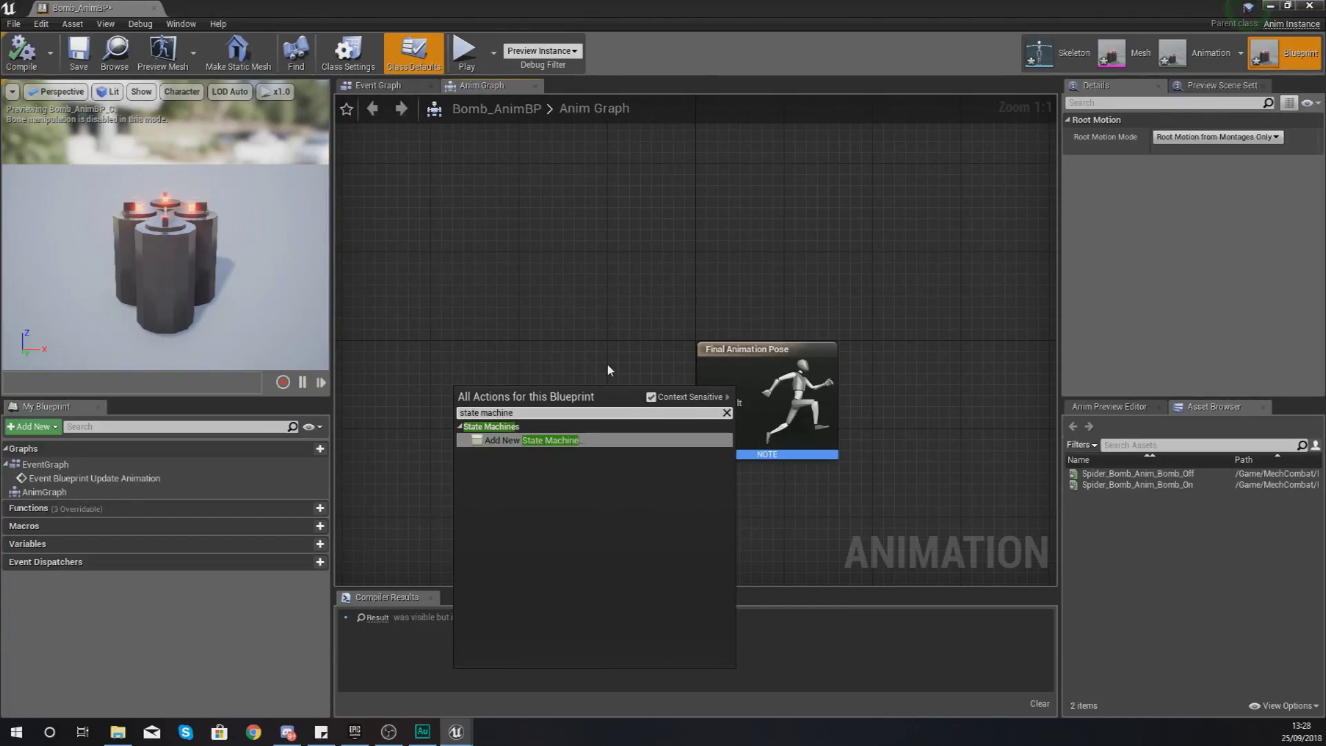
{"action": "key", "text": "Return"}
{"action": "left_click_drag", "start_coordinate": [543, 428], "coordinate": [708, 403]}
Inside the state machine, add a state named Idle connected from the Entry node
{"action": "double_click", "coordinate": [507, 418]}
{"action": "right_click_drag", "start_coordinate": [827, 376], "coordinate": [607, 396]}
{"action": "left_click_drag", "start_coordinate": [513, 380], "coordinate": [625, 373]}
{"action": "left_click", "coordinate": [657, 411]}
{"action": "type", "text": "Idle"}
{"action": "key", "text": "Return"}
Add a state named Active with a transition leading to it from Idle
{"action": "left_click", "coordinate": [685, 400]}
{"action": "left_click_drag", "start_coordinate": [683, 401], "coordinate": [801, 399]}
{"action": "left_click", "coordinate": [829, 429]}
{"action": "type", "text": "Alctive"}
{"action": "key", "text": "Return"}
{"action": "left_click_drag", "start_coordinate": [830, 432], "coordinate": [859, 401]}
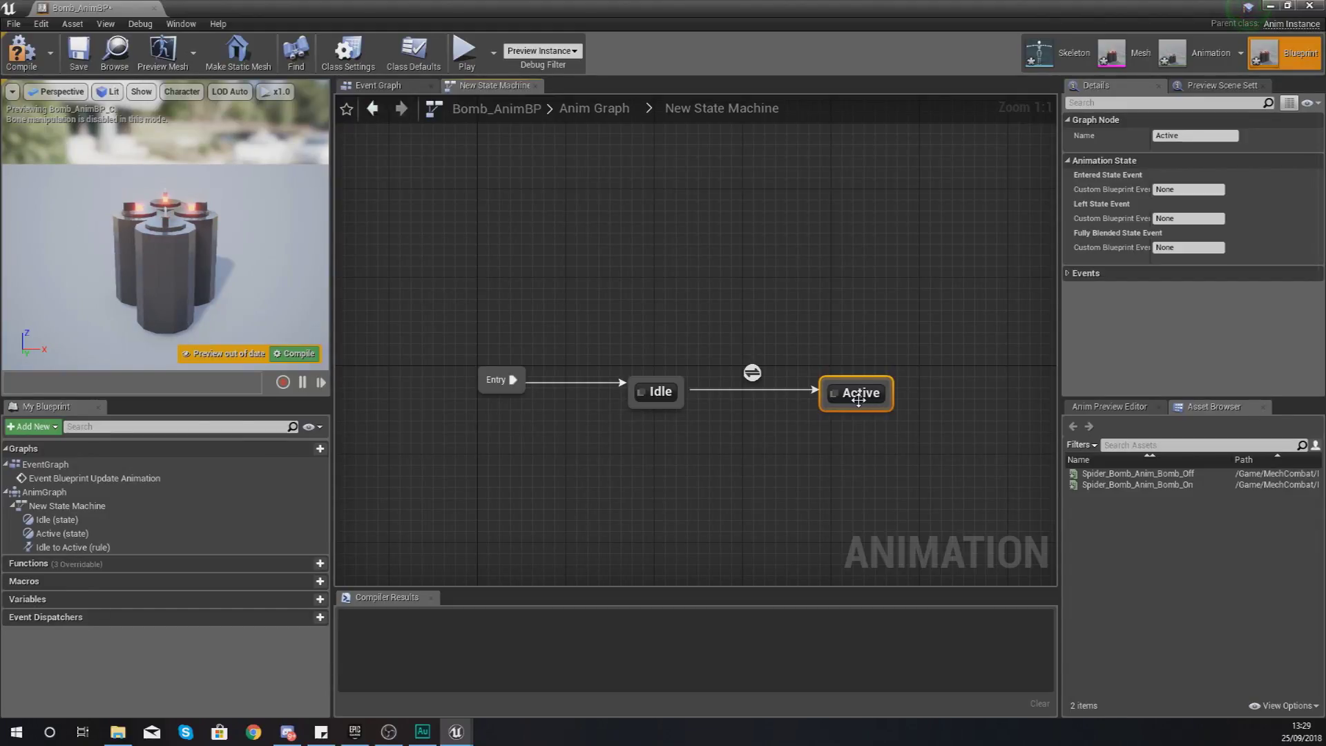
Move the Active state closer to Idle and roughly level with it, and compile the animation blueprint
{"action": "left_click_drag", "start_coordinate": [858, 399], "coordinate": [848, 399]}
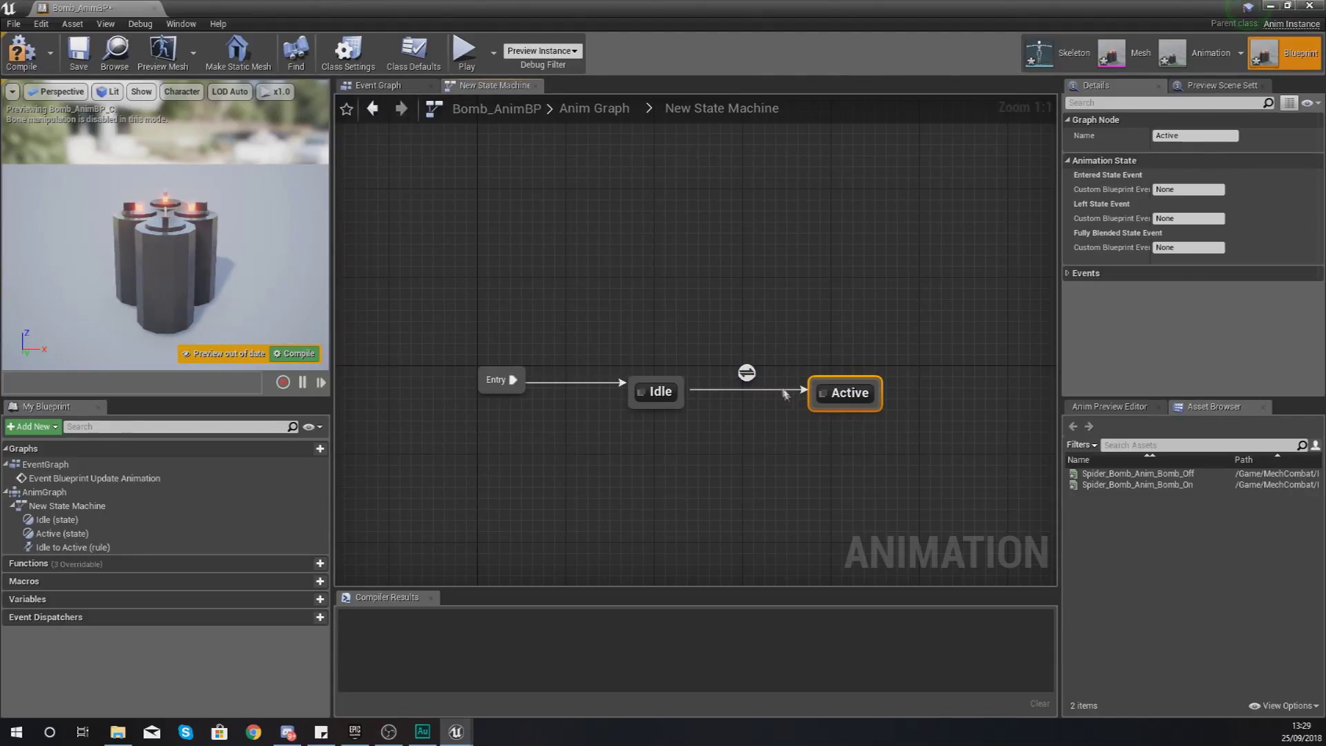
{"action": "mouse_move", "coordinate": [709, 350]}
{"action": "left_mouse_down"}
{"action": "mouse_move", "coordinate": [766, 446]}
{"action": "mouse_move", "coordinate": [748, 299]}
{"action": "mouse_move", "coordinate": [724, 314]}
{"action": "mouse_move", "coordinate": [714, 348]}
{"action": "mouse_move", "coordinate": [728, 357]}
{"action": "left_mouse_up"}
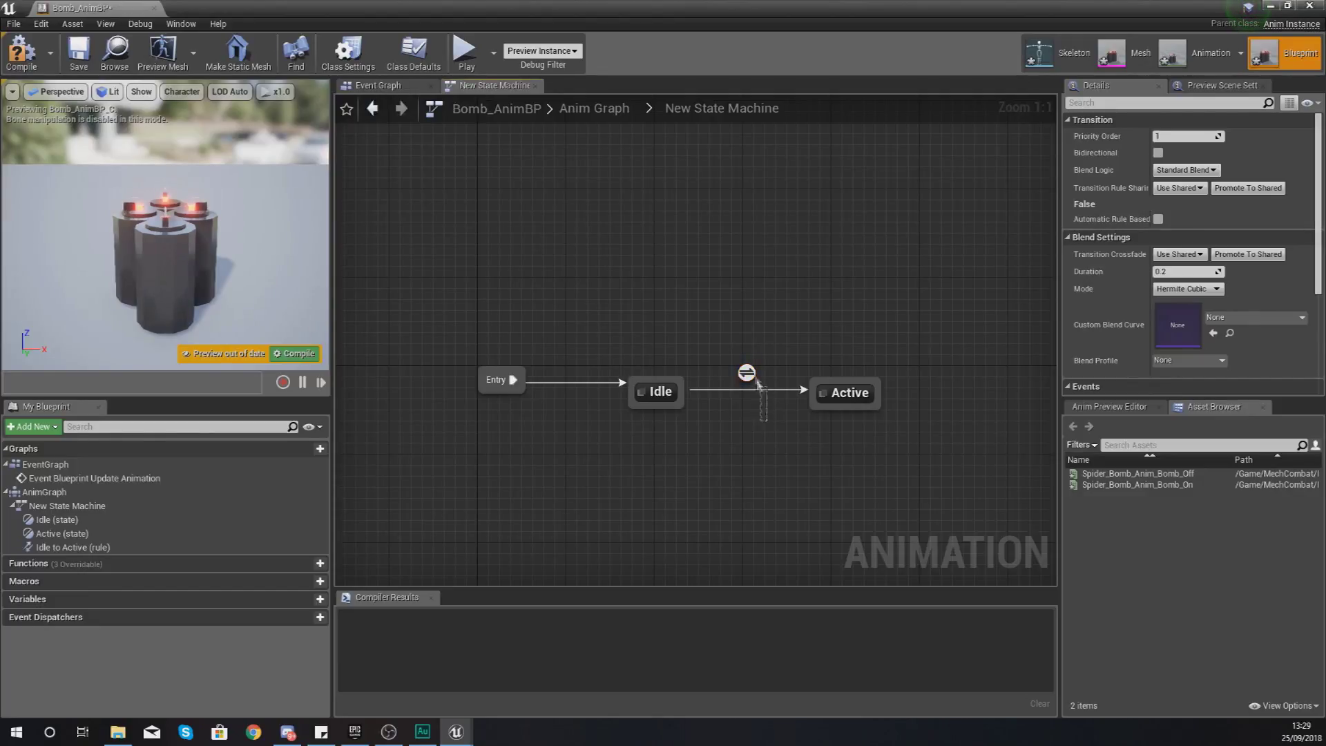
{"action": "left_click_drag", "start_coordinate": [729, 356], "coordinate": [723, 352]}
{"action": "left_click_drag", "start_coordinate": [811, 434], "coordinate": [699, 398]}
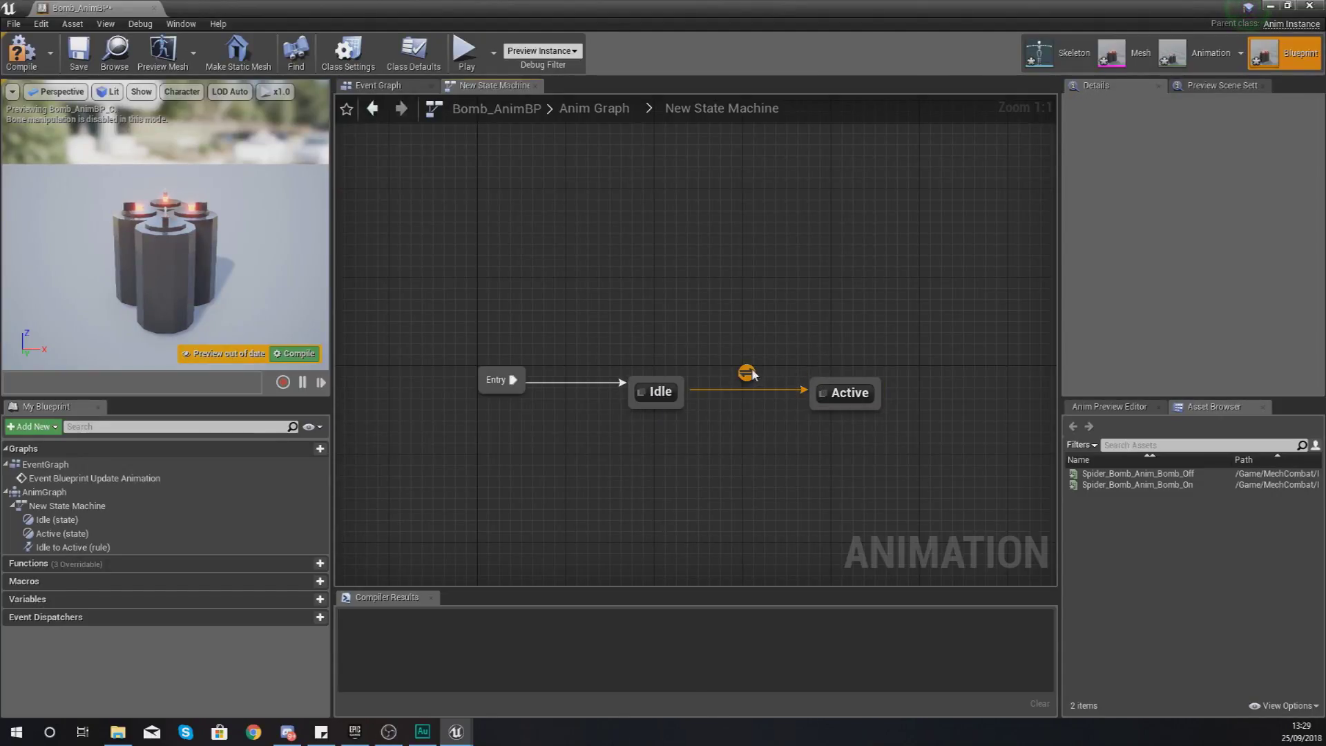
{"action": "left_click", "coordinate": [836, 394]}
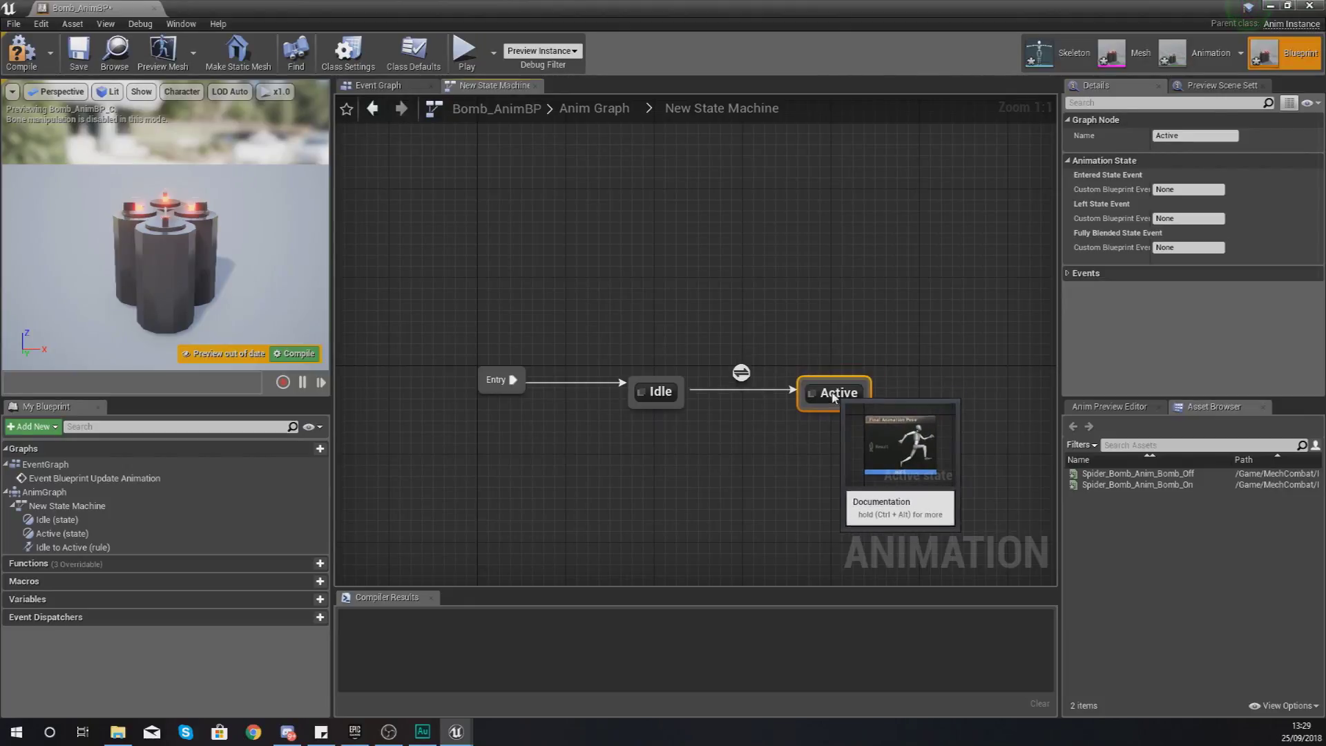
{"action": "left_click_drag", "start_coordinate": [833, 399], "coordinate": [834, 387]}
{"action": "left_click", "coordinate": [509, 272]}
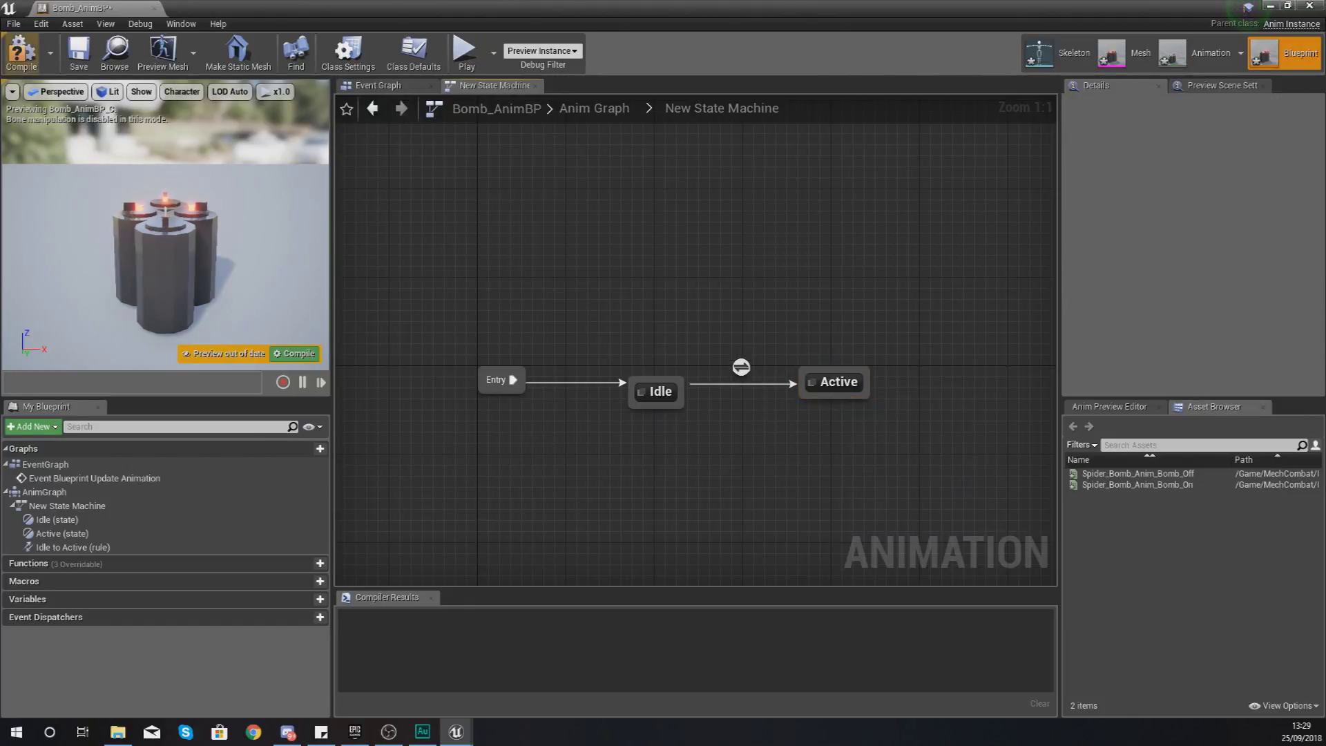
{"action": "left_click", "coordinate": [31, 72]}
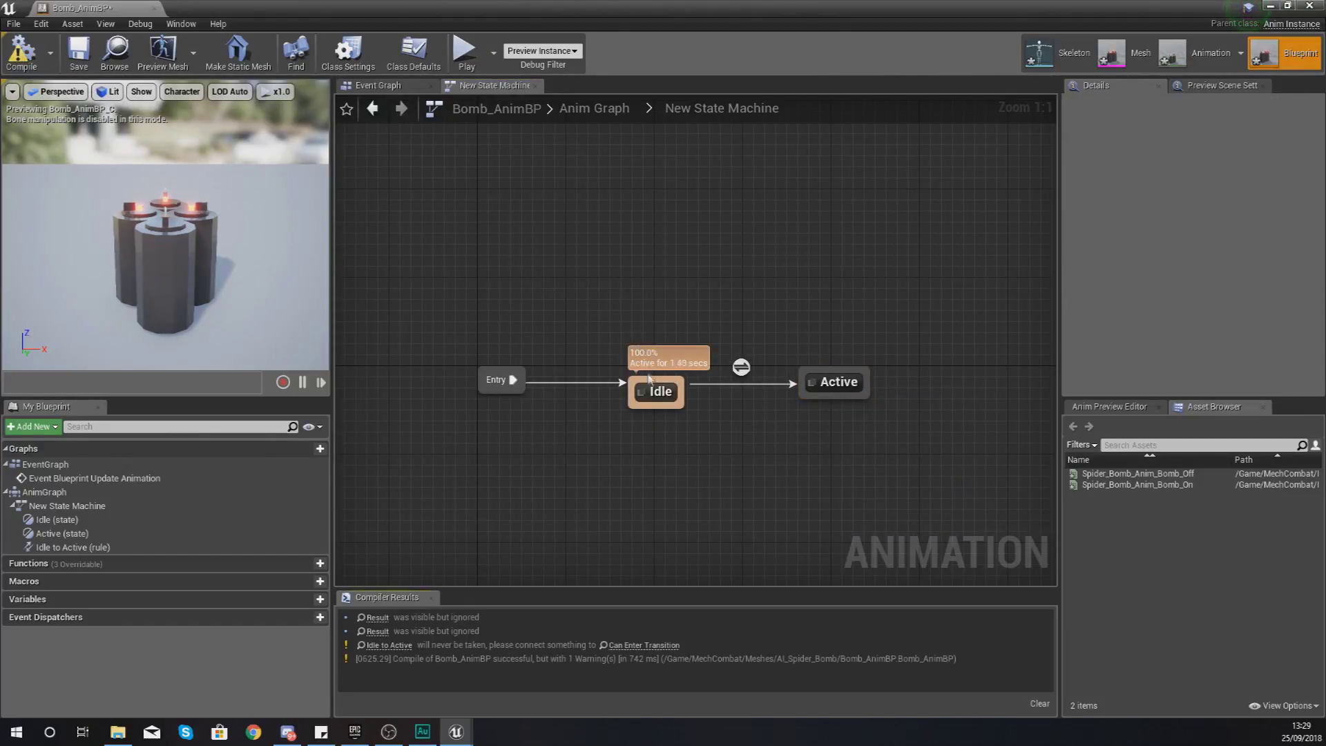
In the Idle state, place the Spider_Bomb_Anim_Bomb_Off animation and connect it to the Final Animation Pose
{"action": "double_click", "coordinate": [661, 398]}
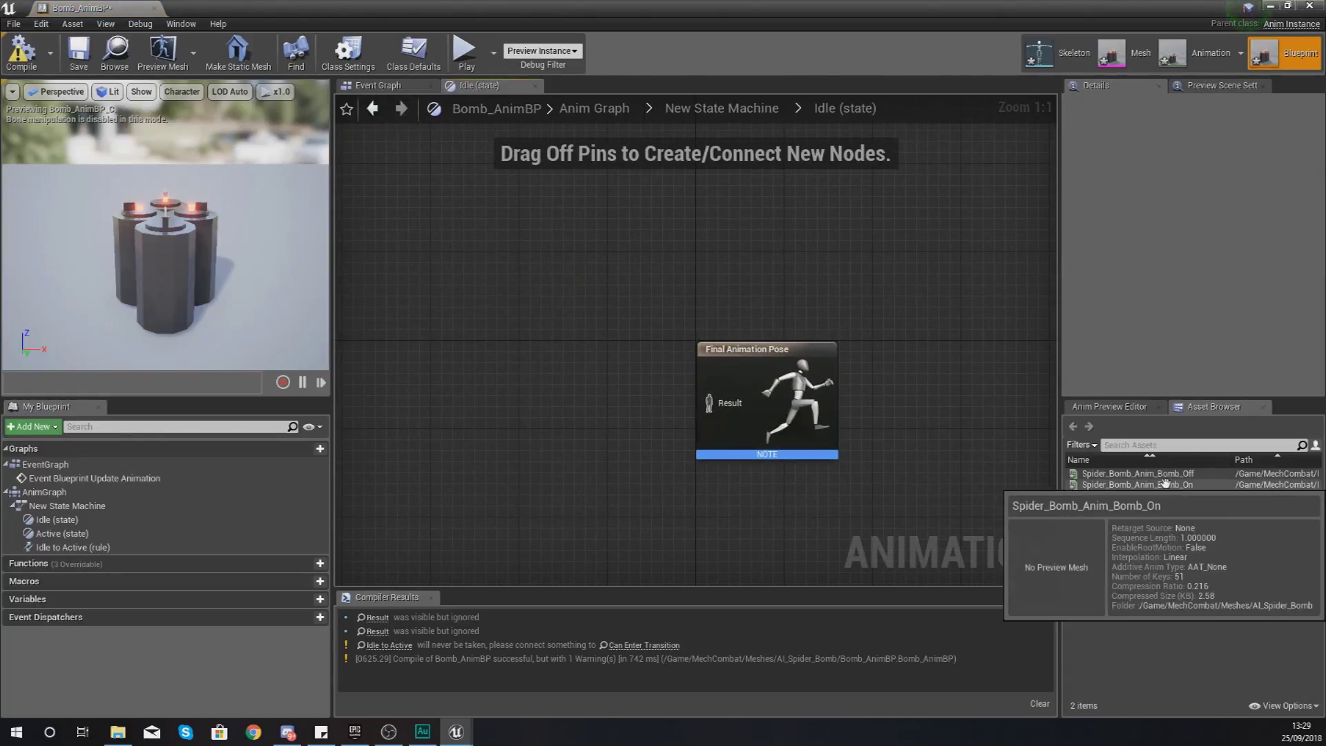
{"action": "left_click_drag", "start_coordinate": [1165, 474], "coordinate": [492, 397]}
{"action": "left_click_drag", "start_coordinate": [641, 423], "coordinate": [709, 402]}
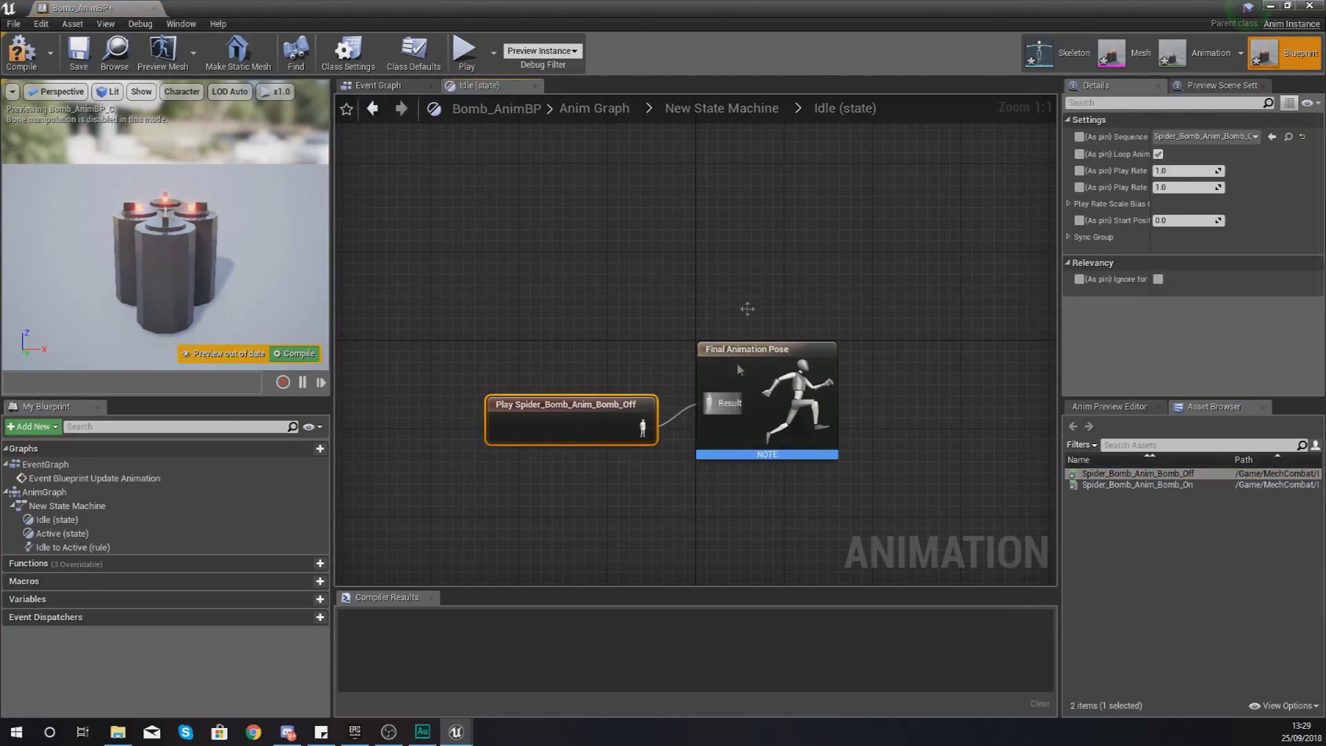
Connect the Spider_Bomb_Anim_Bomb_On animation to the Active state's Final Animation Pose, and compile and close the animation blueprint
{"action": "left_click", "coordinate": [766, 117]}
{"action": "double_click", "coordinate": [894, 353]}
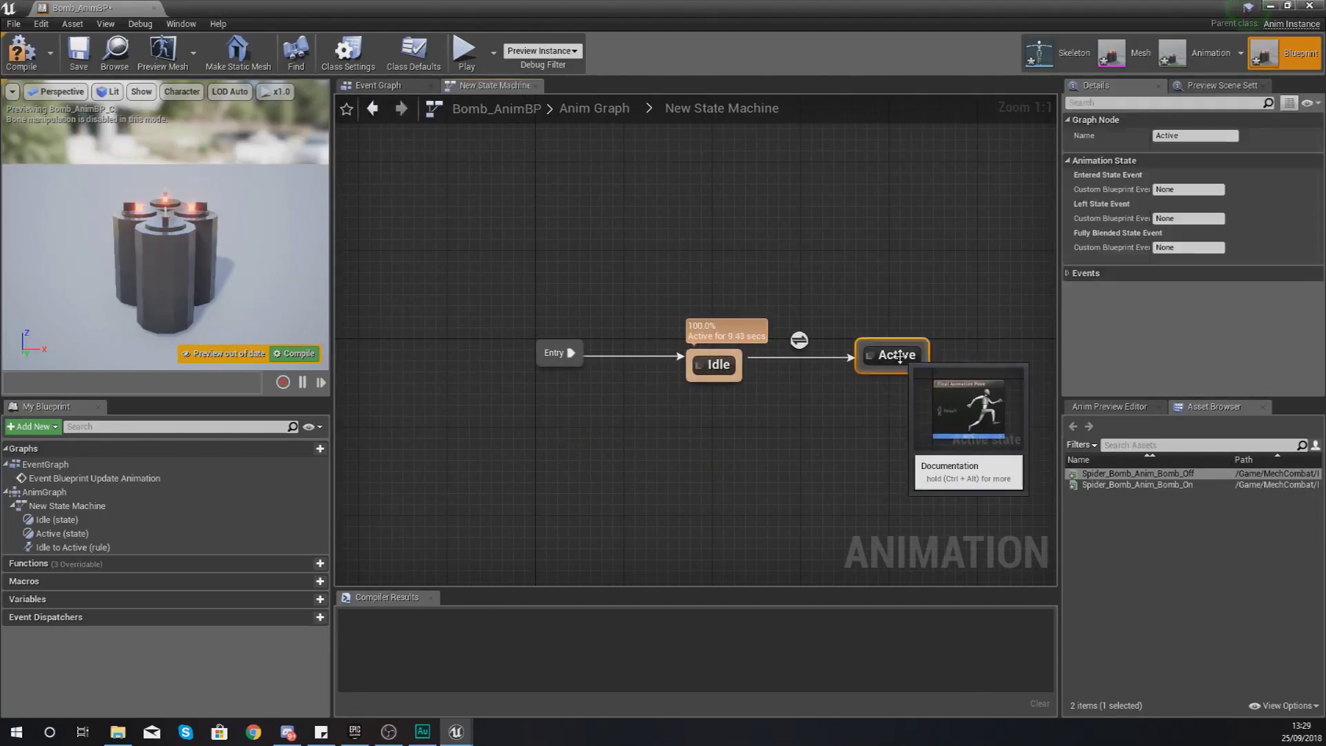
{"action": "left_click", "coordinate": [1192, 481]}
{"action": "left_click_drag", "start_coordinate": [1191, 482], "coordinate": [485, 460]}
{"action": "left_click_drag", "start_coordinate": [585, 459], "coordinate": [708, 403]}
{"action": "left_click_drag", "start_coordinate": [487, 463], "coordinate": [460, 351]}
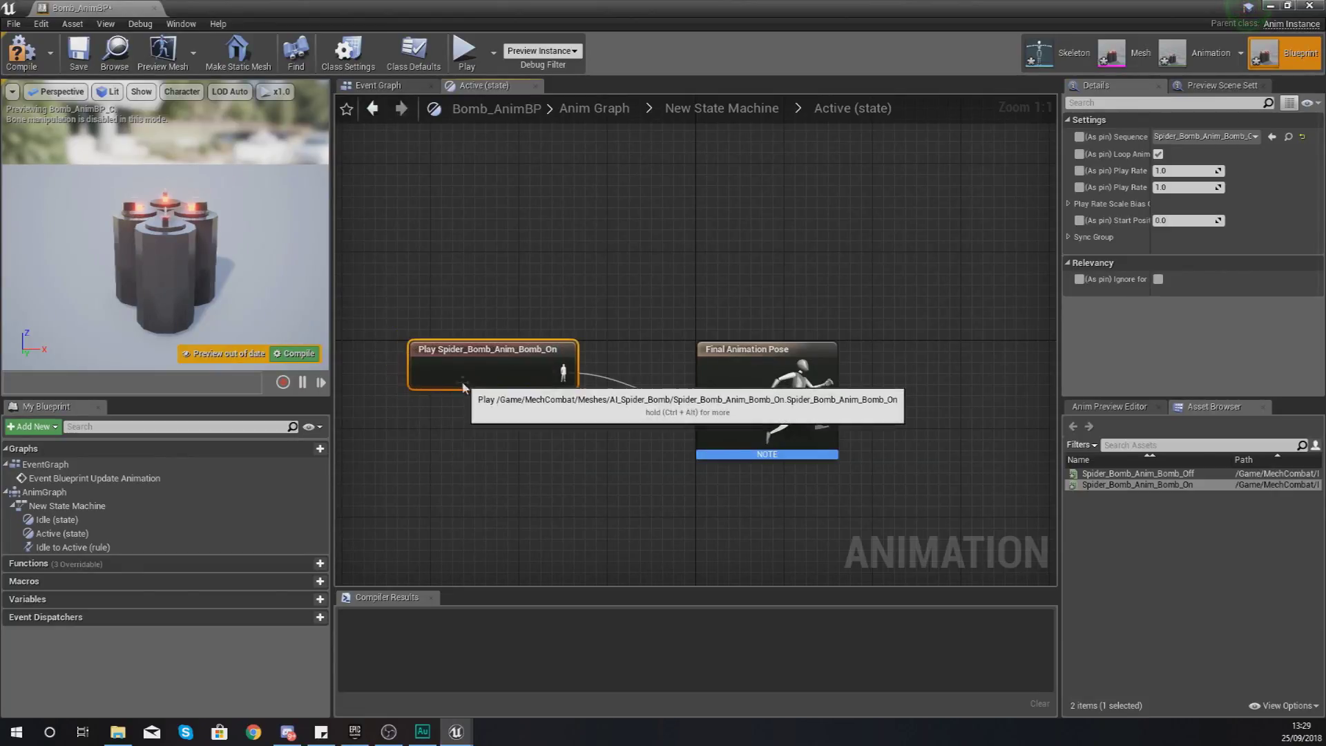
{"action": "left_click", "coordinate": [21, 52]}
{"action": "left_click", "coordinate": [155, 9]}
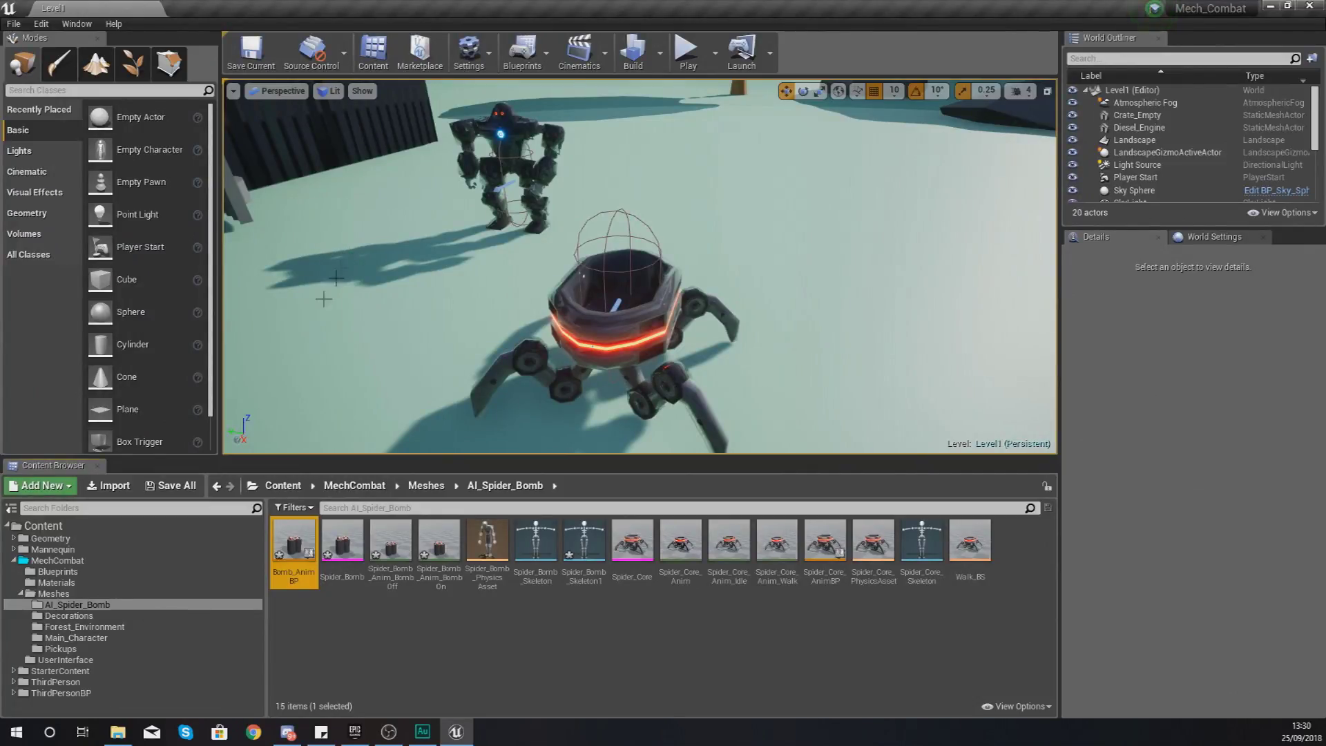
Open the Spider_Bomb blueprint from ThirdPersonBP/Blueprints in the full blueprint editor
{"action": "left_click", "coordinate": [69, 693]}
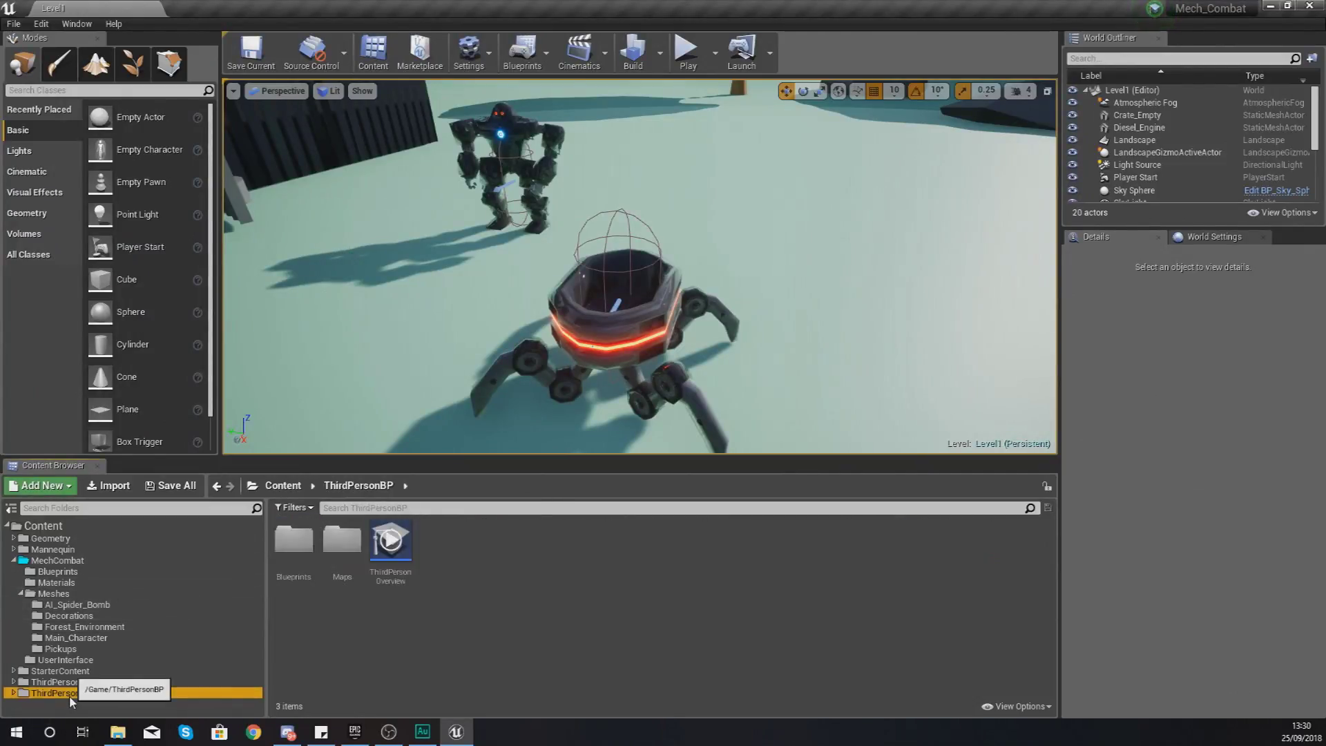
{"action": "double_click", "coordinate": [294, 542]}
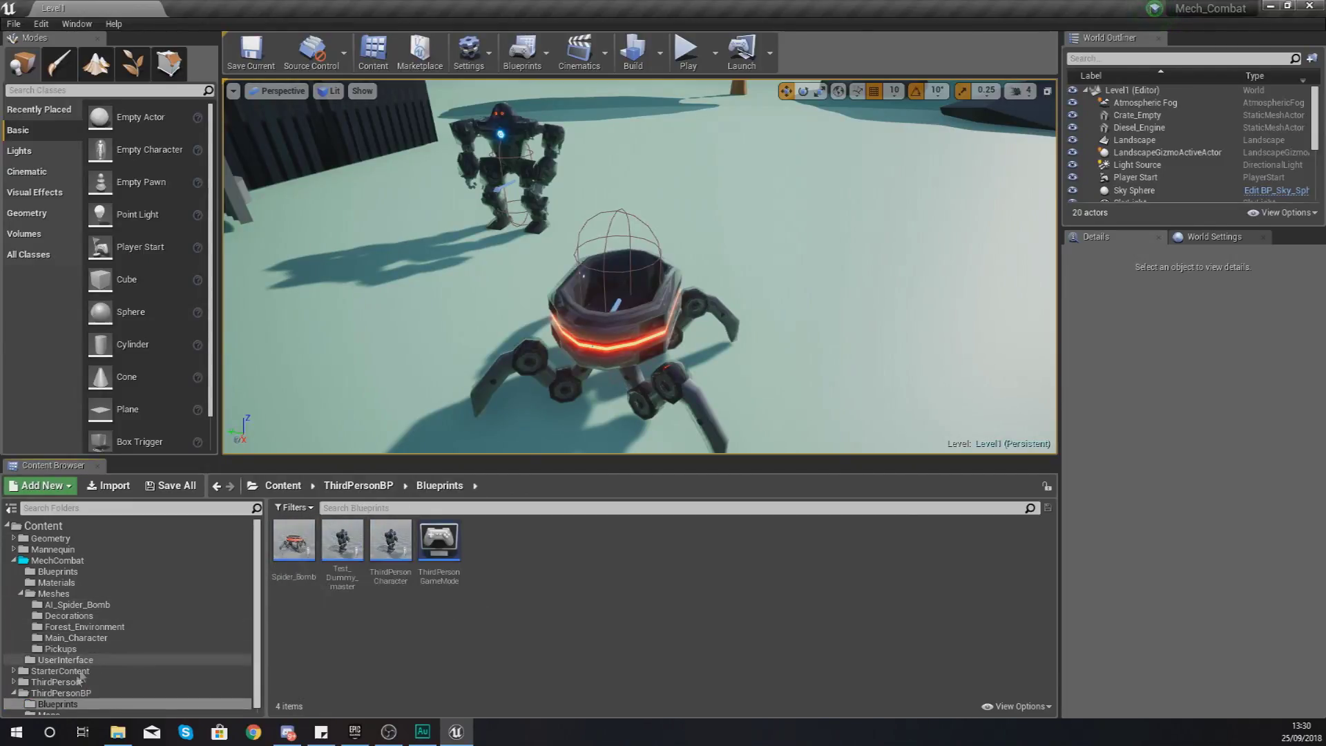
{"action": "scroll", "coordinate": [89, 673], "scroll_direction": "down", "scroll_amount": 1}
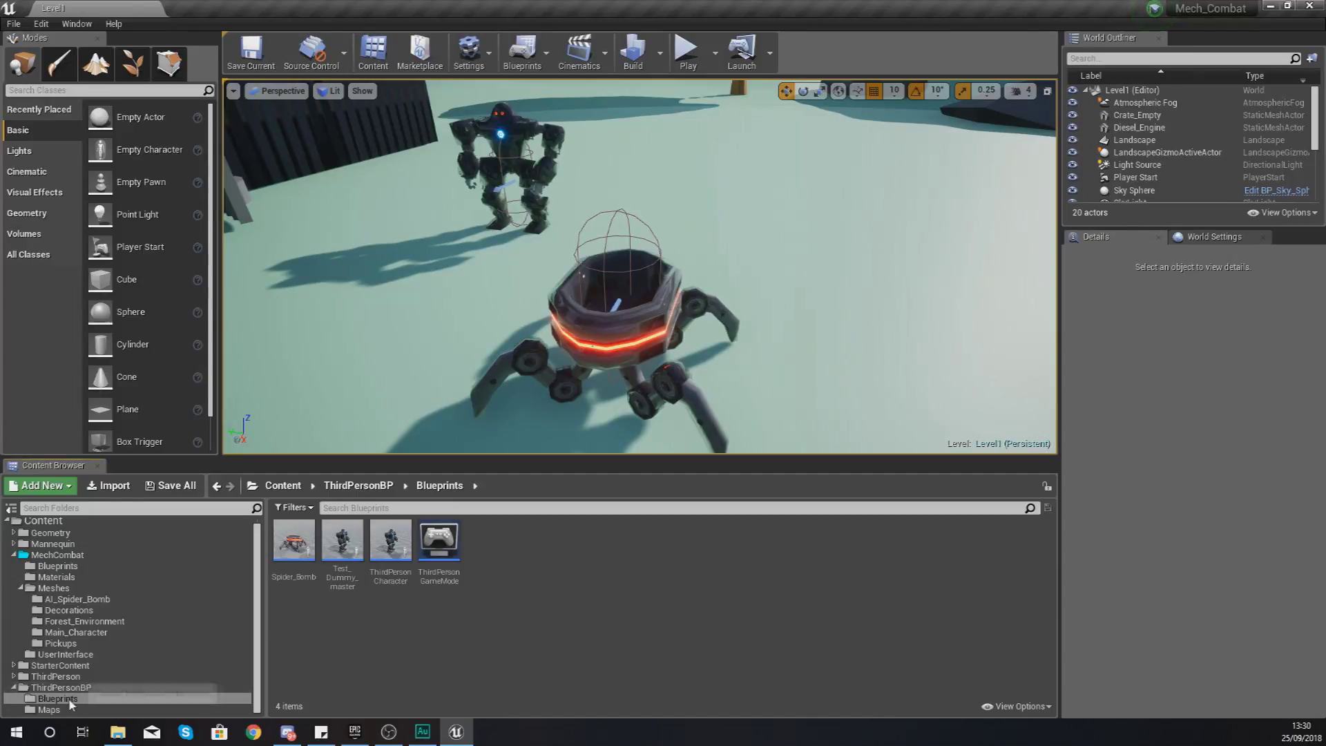
{"action": "double_click", "coordinate": [284, 572]}
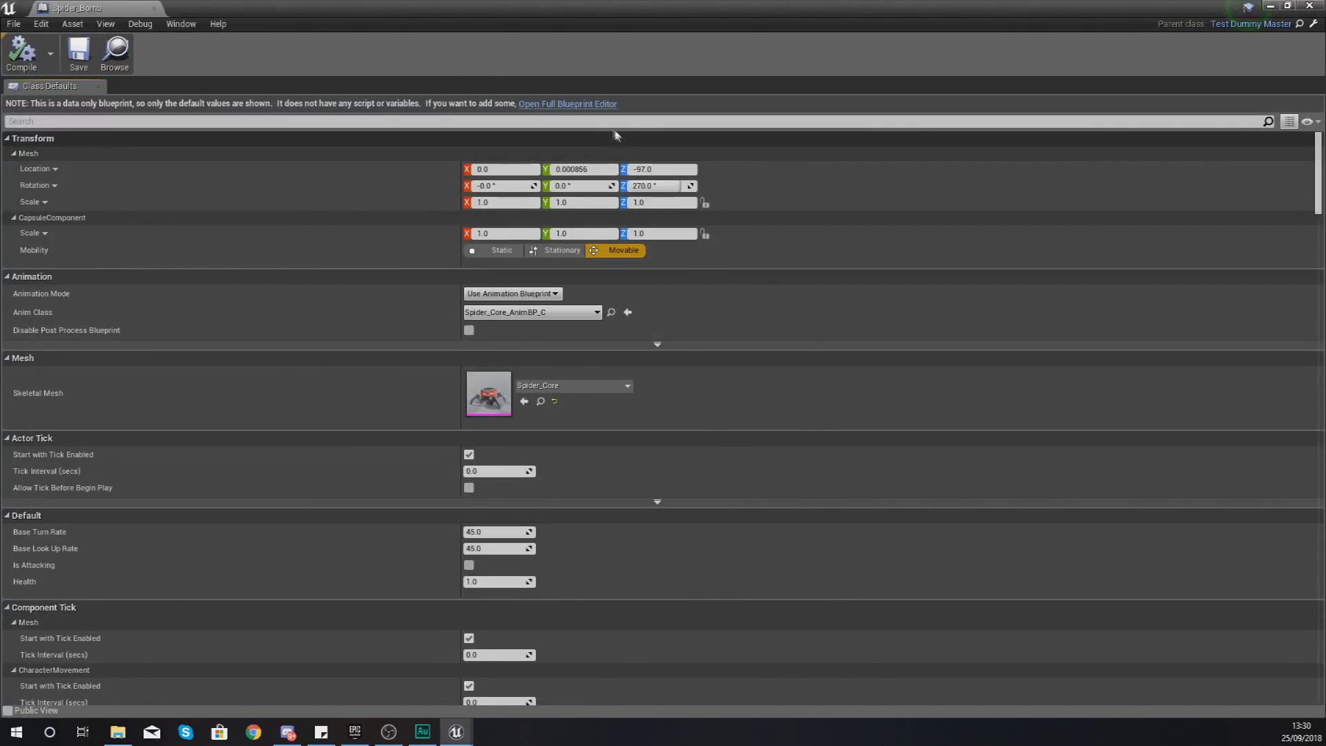
{"action": "left_click", "coordinate": [580, 105]}
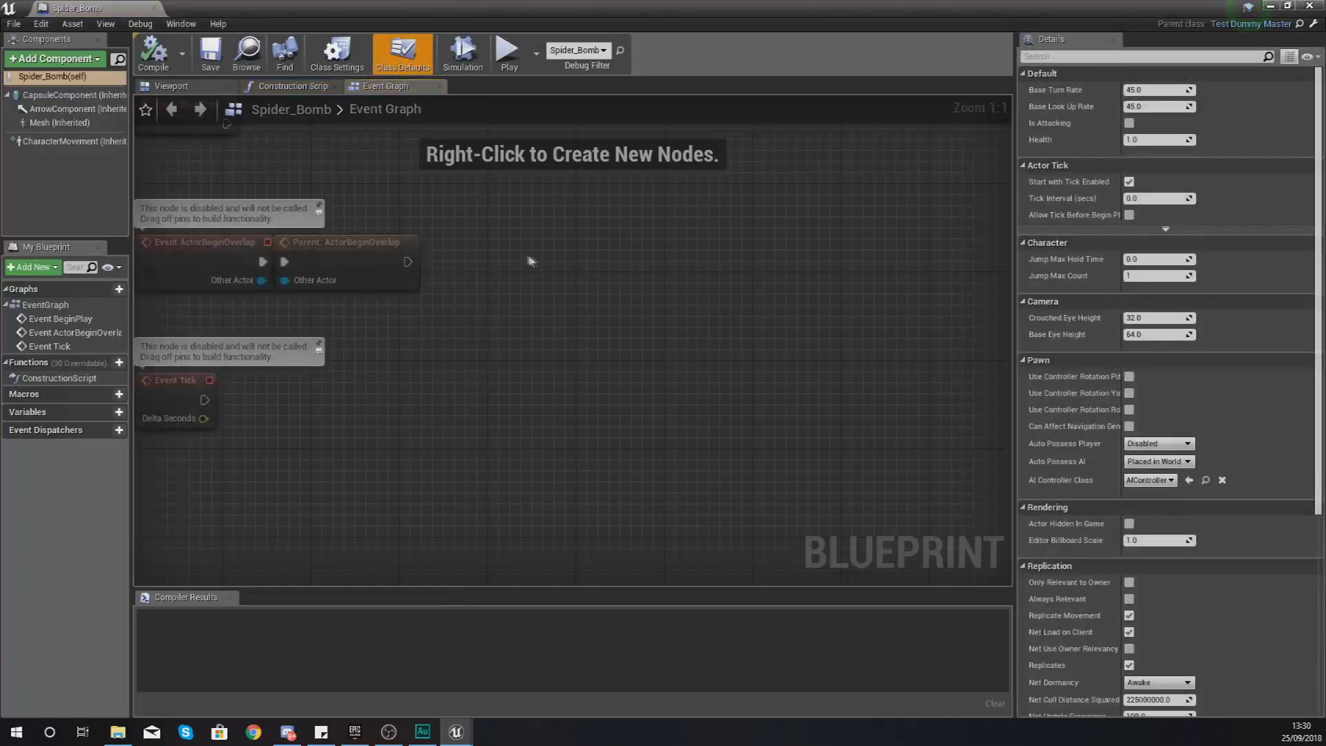
Add a Boolean variable named Armed to the Spider_Bomb blueprint, compile it, and close the editor
{"action": "right_click_drag", "start_coordinate": [338, 353], "coordinate": [586, 392]}
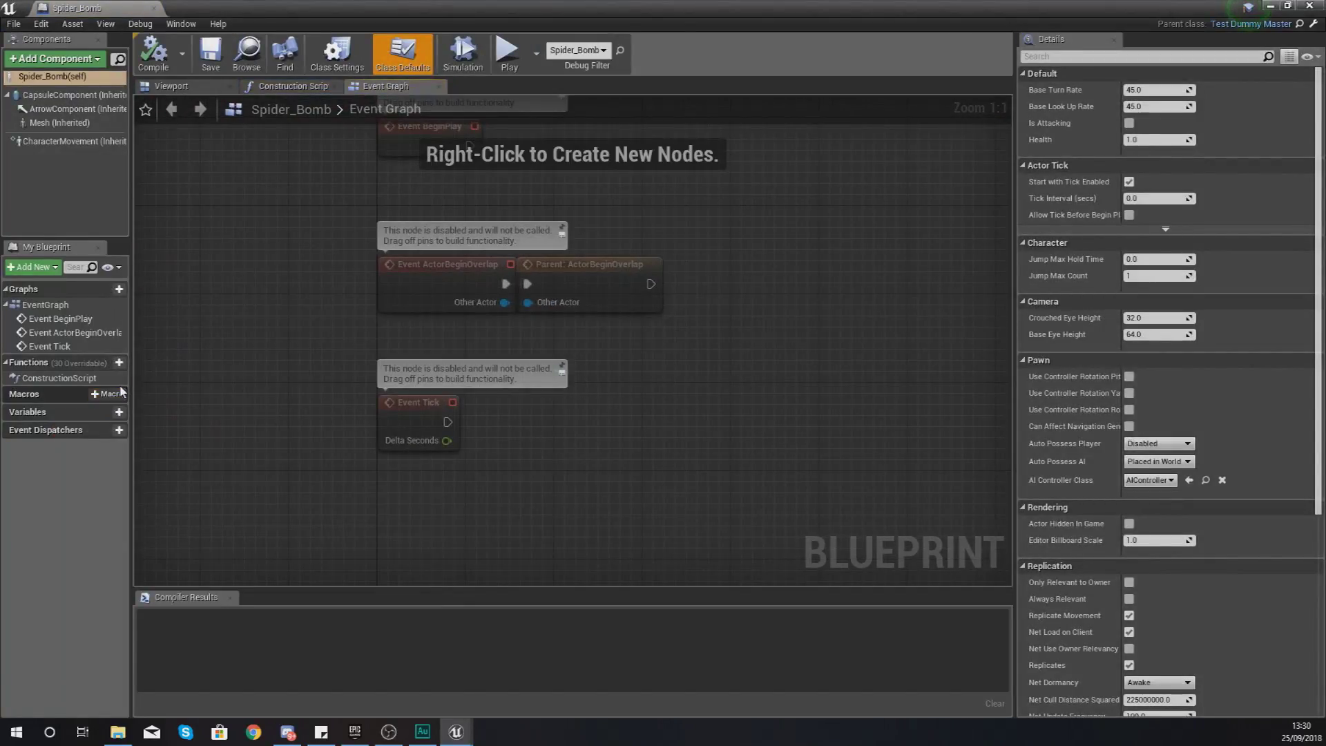
{"action": "left_click", "coordinate": [108, 412]}
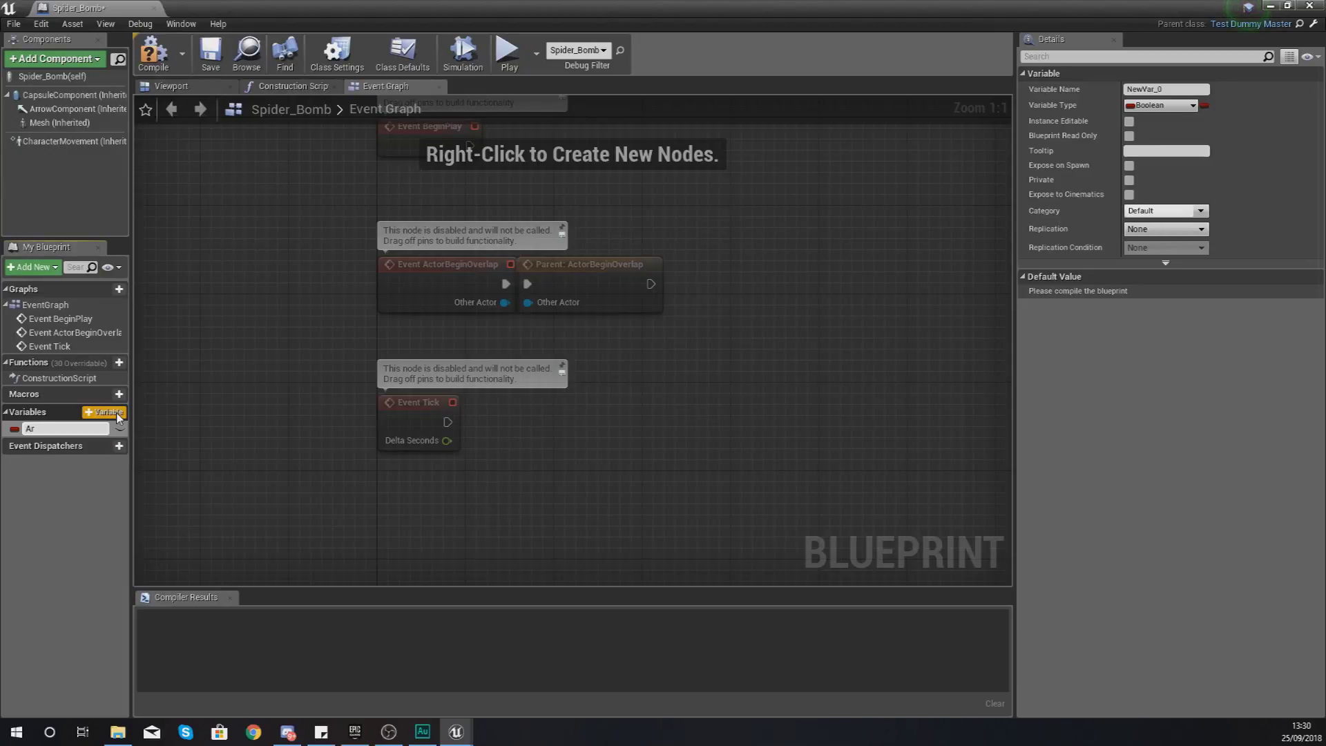
{"action": "key", "text": "Return"}
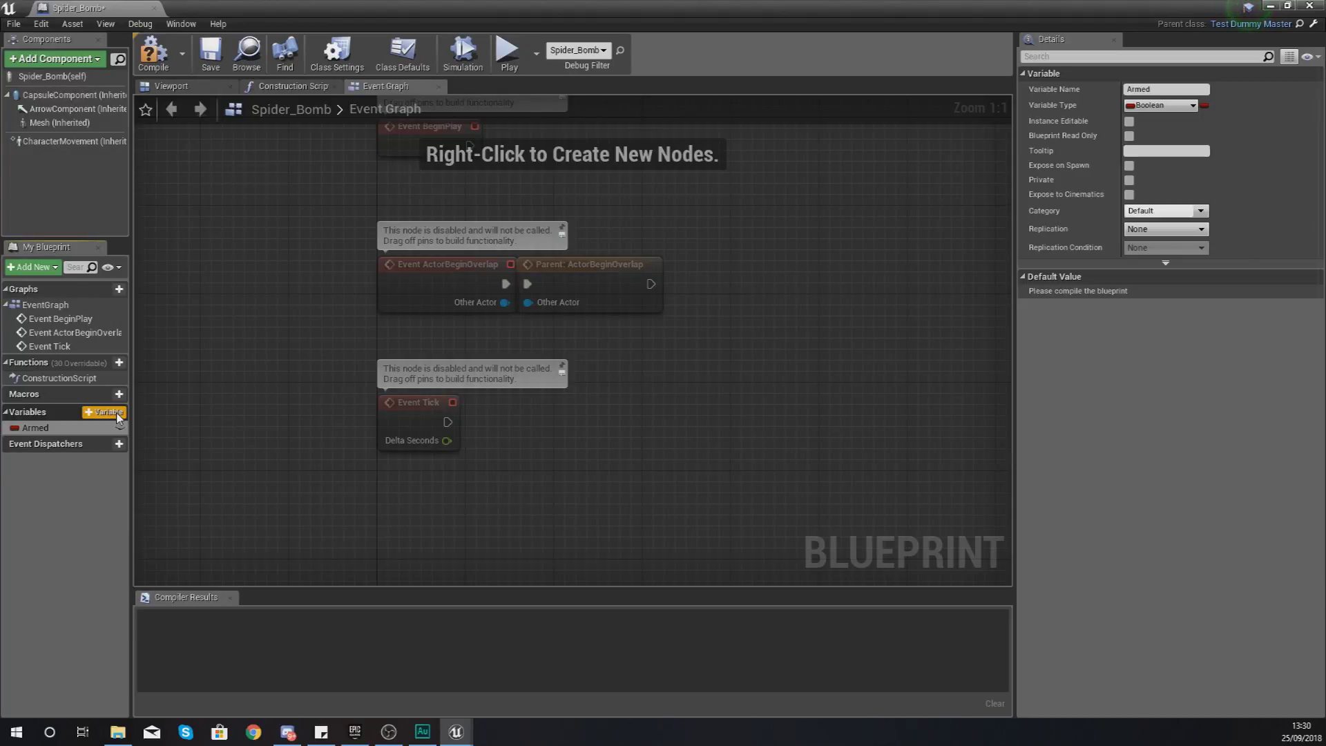
{"action": "right_click", "coordinate": [121, 424]}
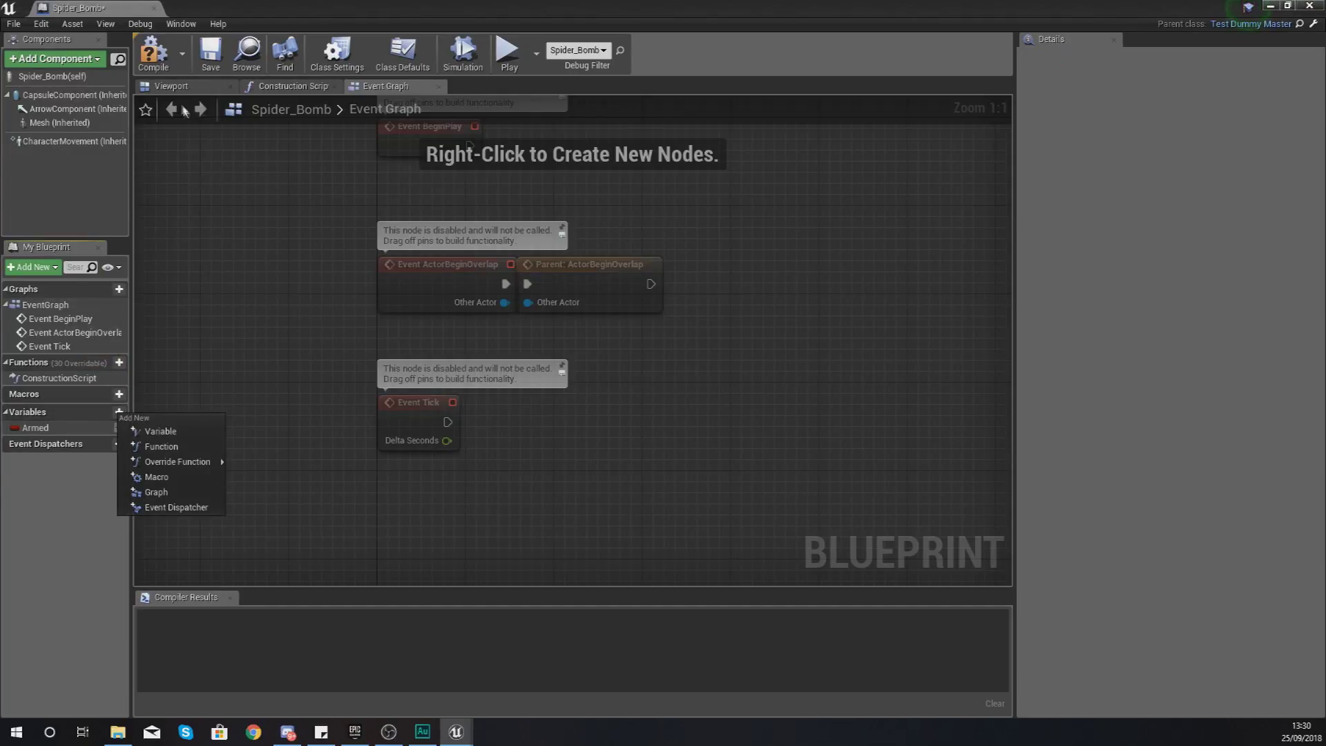
{"action": "left_click", "coordinate": [153, 52]}
{"action": "left_click", "coordinate": [51, 428]}
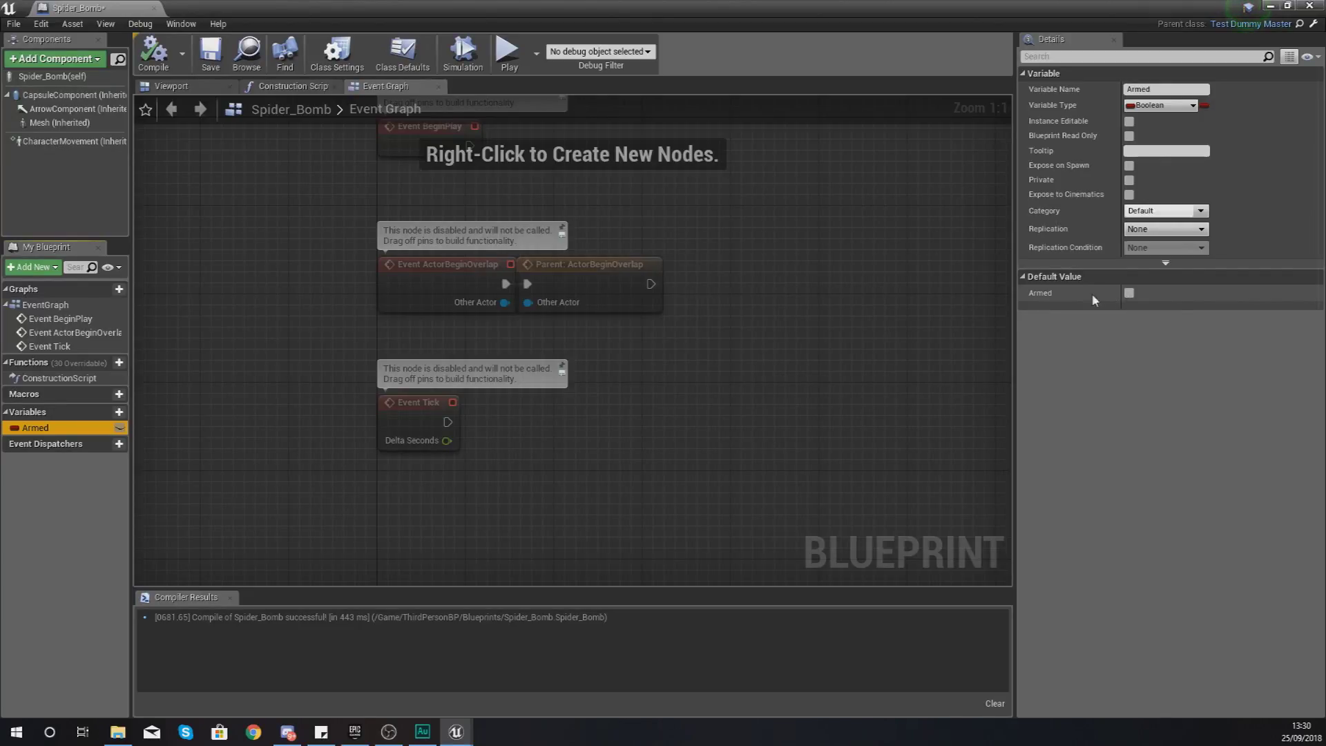
{"action": "left_click", "coordinate": [154, 7]}
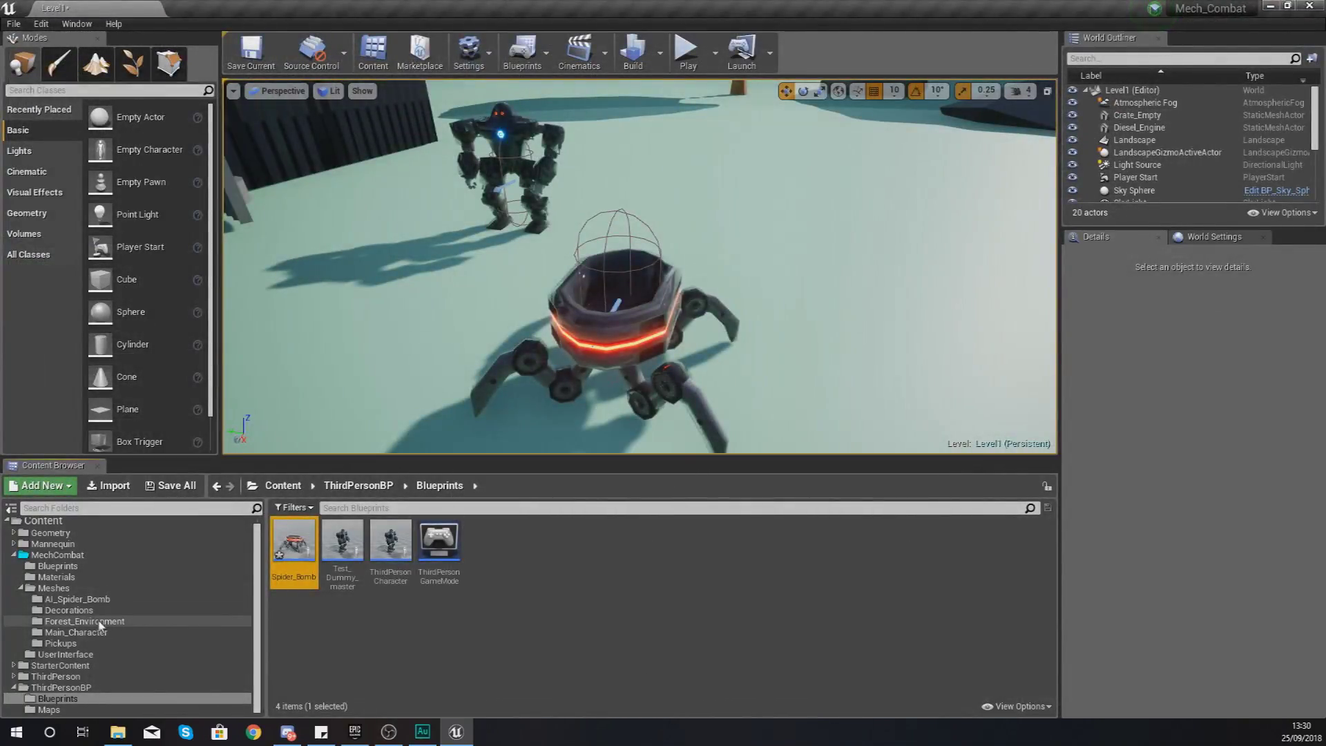
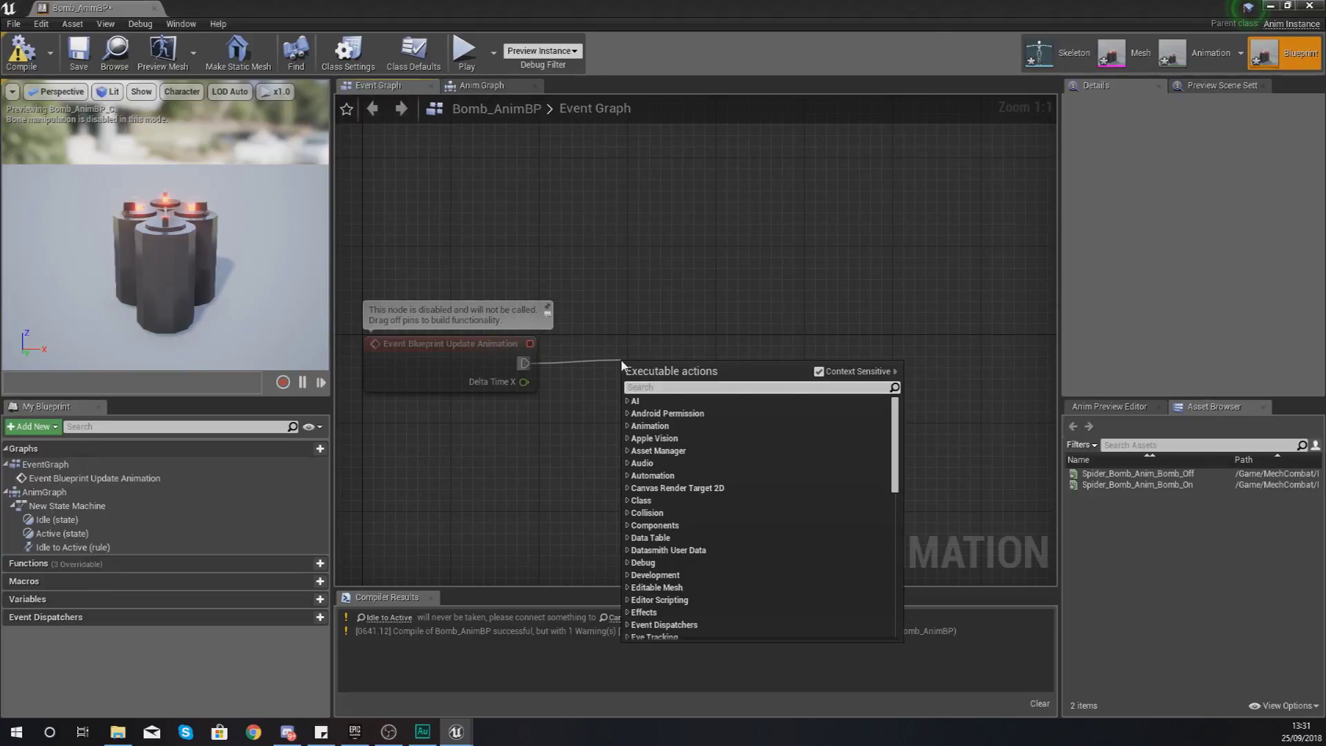
Add a Cast To Spider_Bomb node after Event Blueprint Update Animation and feed its Object input from a Get Player Character node
{"action": "type", "text": "der"}
{"action": "key", "text": "Return"}
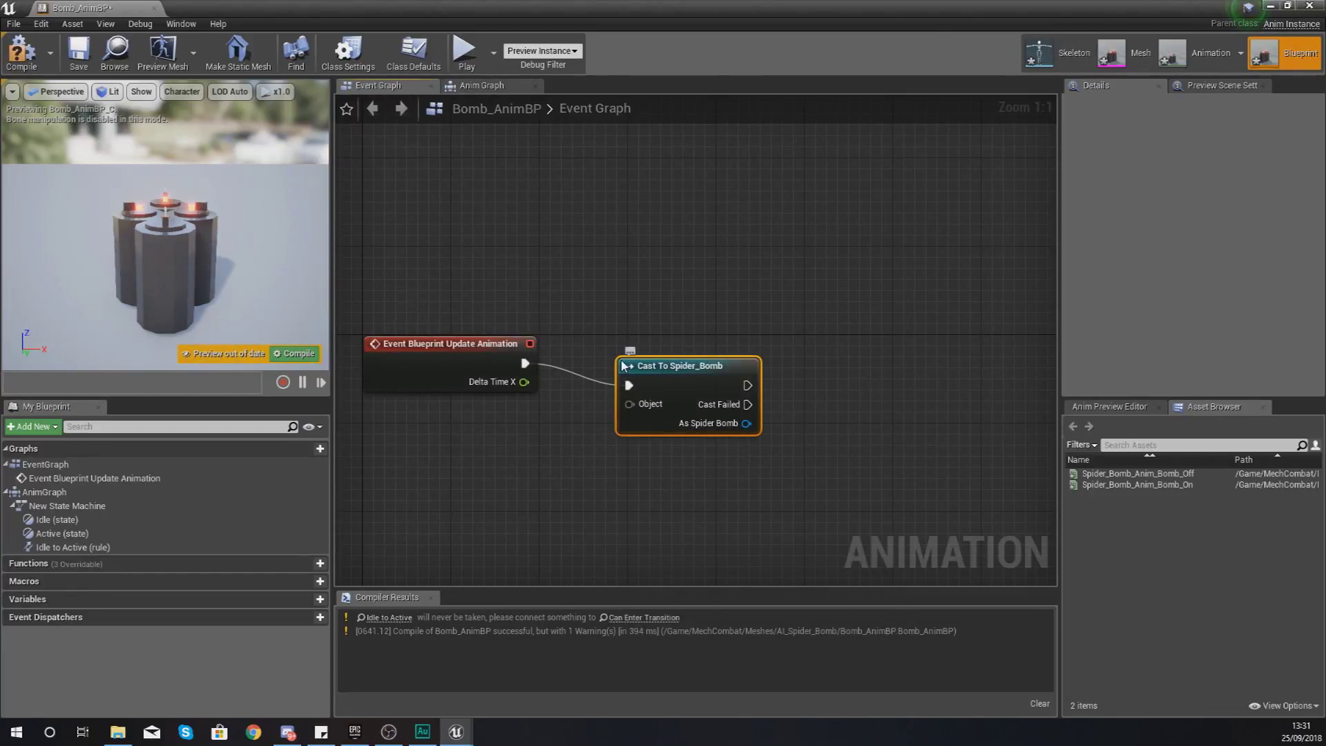
{"action": "left_click_drag", "start_coordinate": [649, 407], "coordinate": [532, 471]}
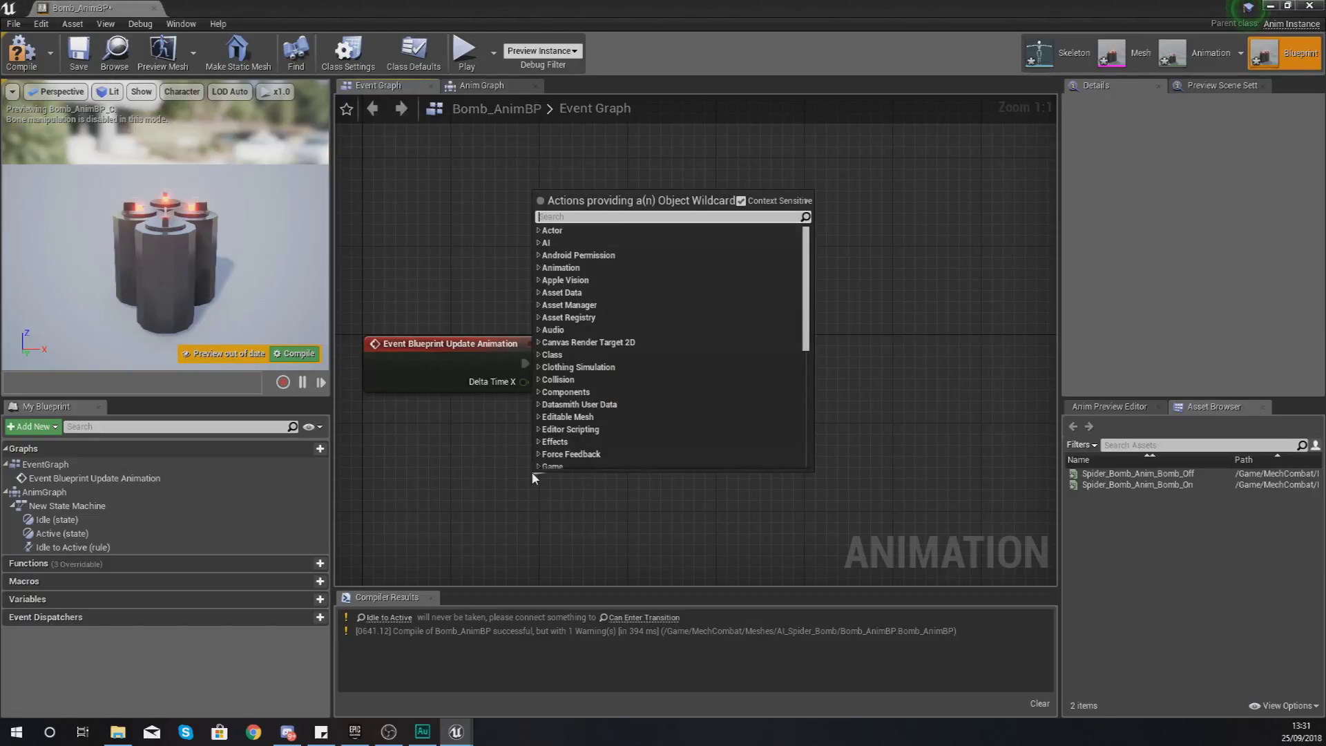
{"action": "type", "text": "get palyer c"}
{"action": "key", "text": "BackSpace"}
{"action": "key", "text": "BackSpace"}
{"action": "key", "text": "BackSpace"}
{"action": "key", "text": "BackSpace"}
{"action": "key", "text": "BackSpace"}
{"action": "key", "text": "BackSpace"}
{"action": "key", "text": "BackSpace"}
{"action": "type", "text": "layer charac"}
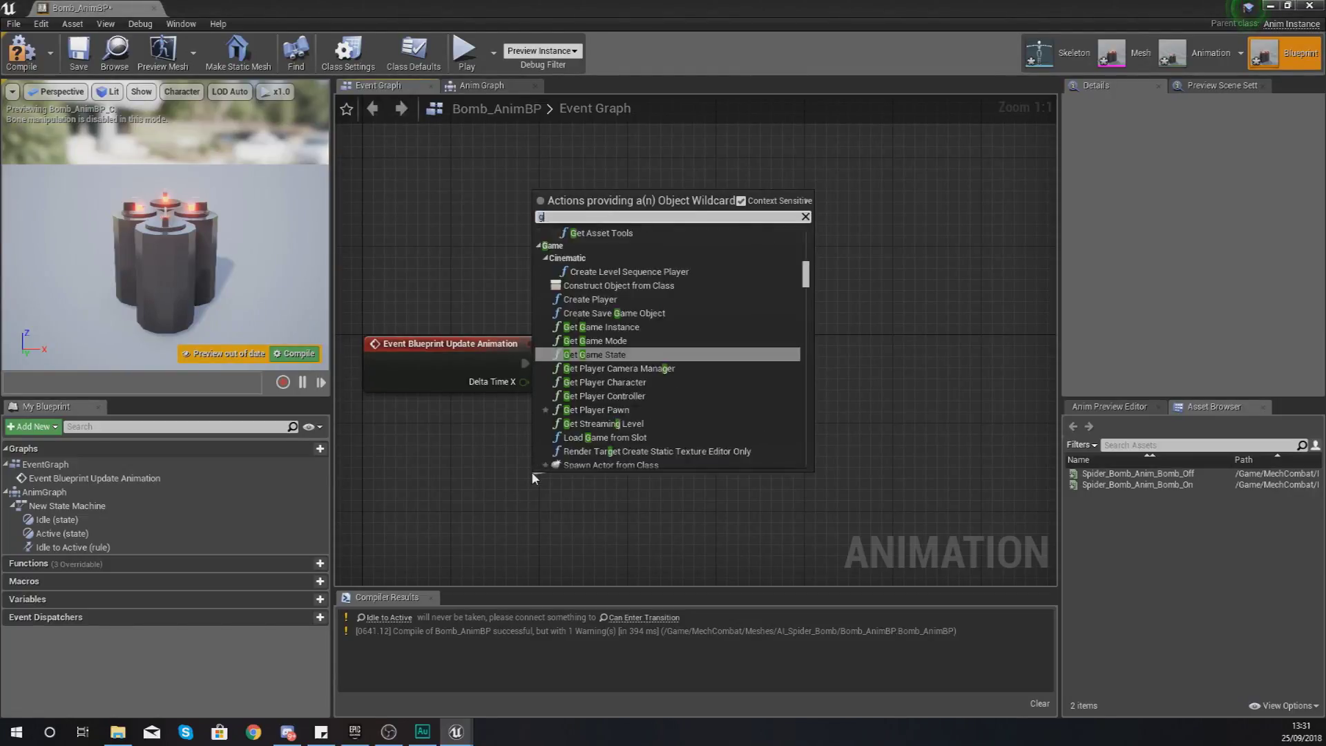
{"action": "key", "text": "Return"}
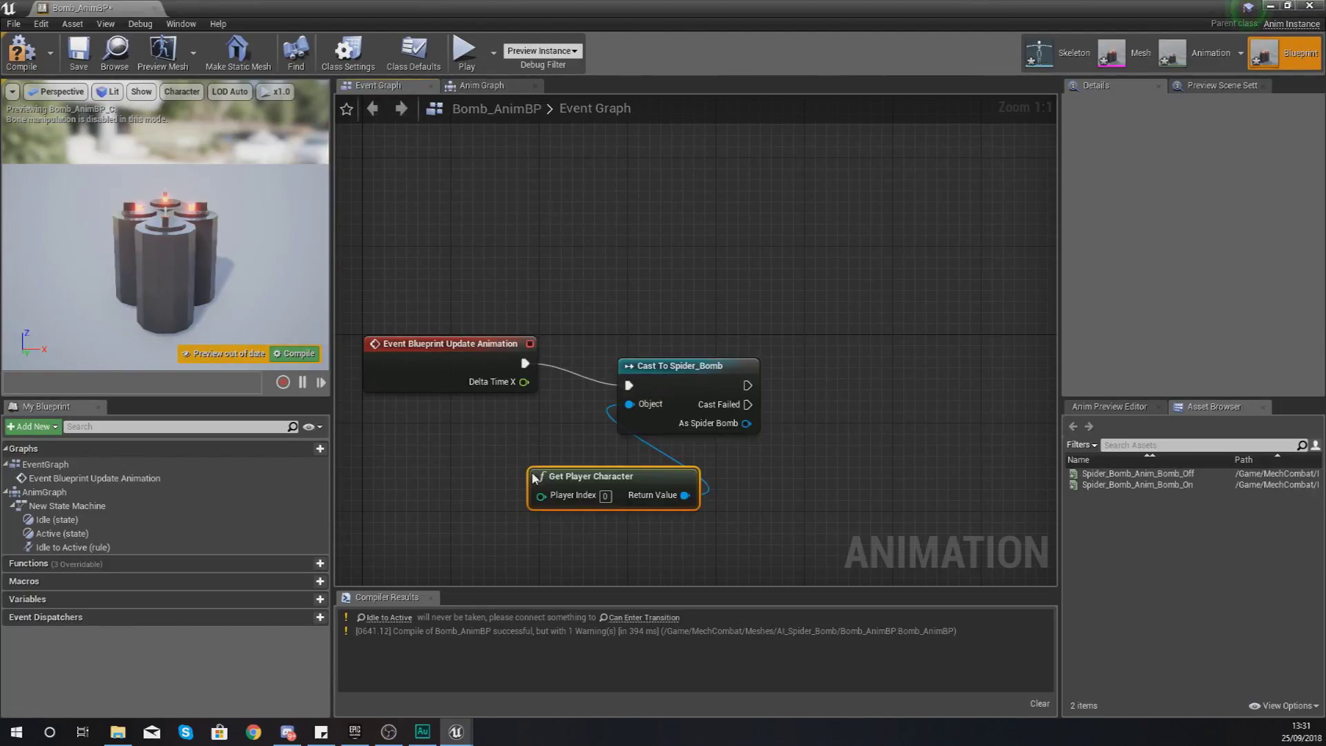
{"action": "left_click_drag", "start_coordinate": [604, 475], "coordinate": [468, 496]}
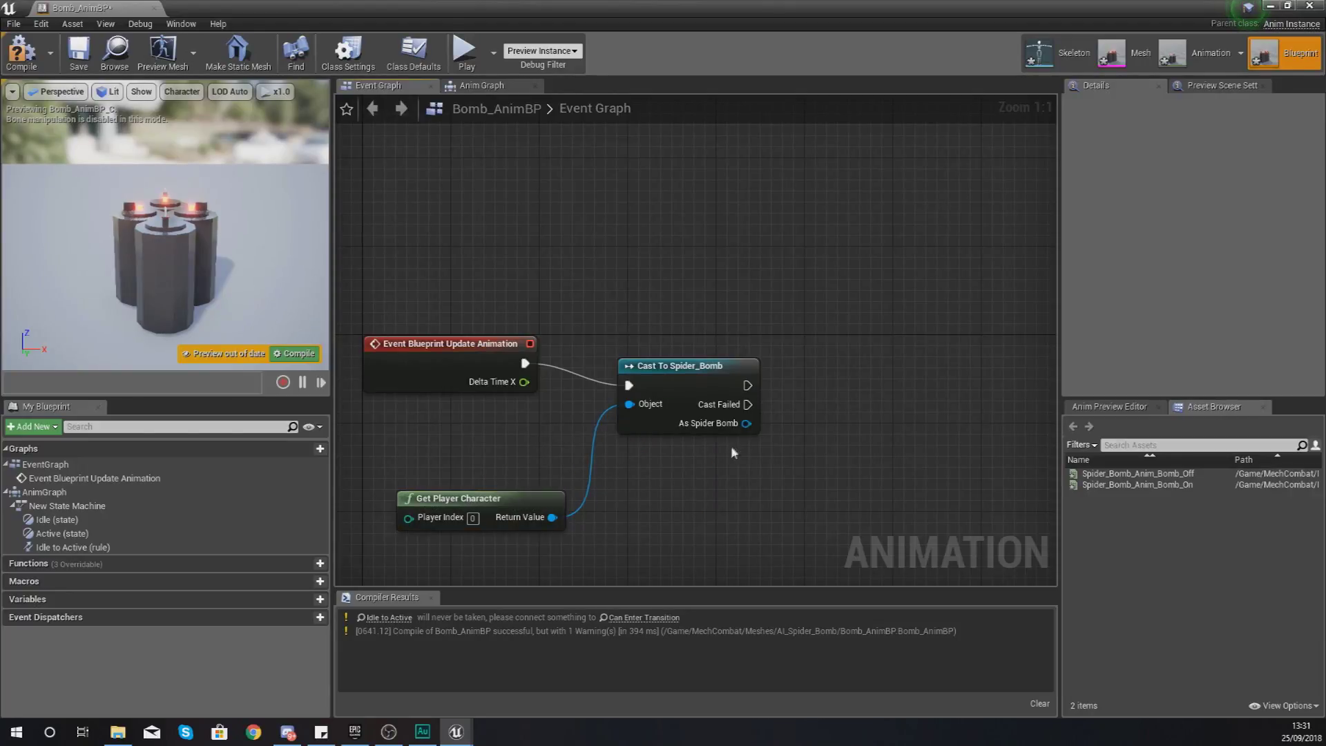
Get the Armed variable from the cast's As Spider Bomb output
{"action": "left_click_drag", "start_coordinate": [746, 423], "coordinate": [864, 453]}
{"action": "type", "text": "get armed"}
{"action": "key", "text": "Return"}
Promote the retrieved Armed value to a new variable named Armed and connect its Set node to the cast's execution output
{"action": "right_click_drag", "start_coordinate": [904, 402], "coordinate": [685, 404]}
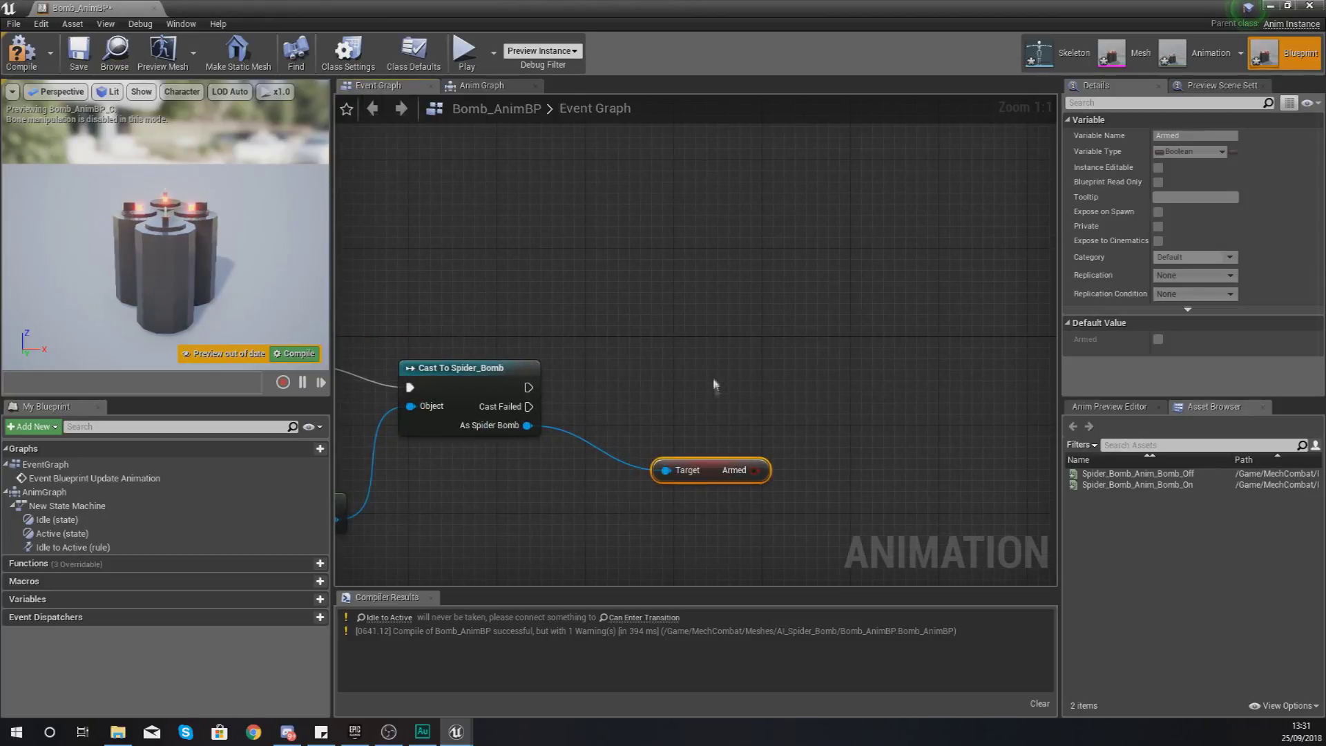
{"action": "left_click_drag", "start_coordinate": [751, 469], "coordinate": [863, 404]}
{"action": "left_click", "coordinate": [890, 421]}
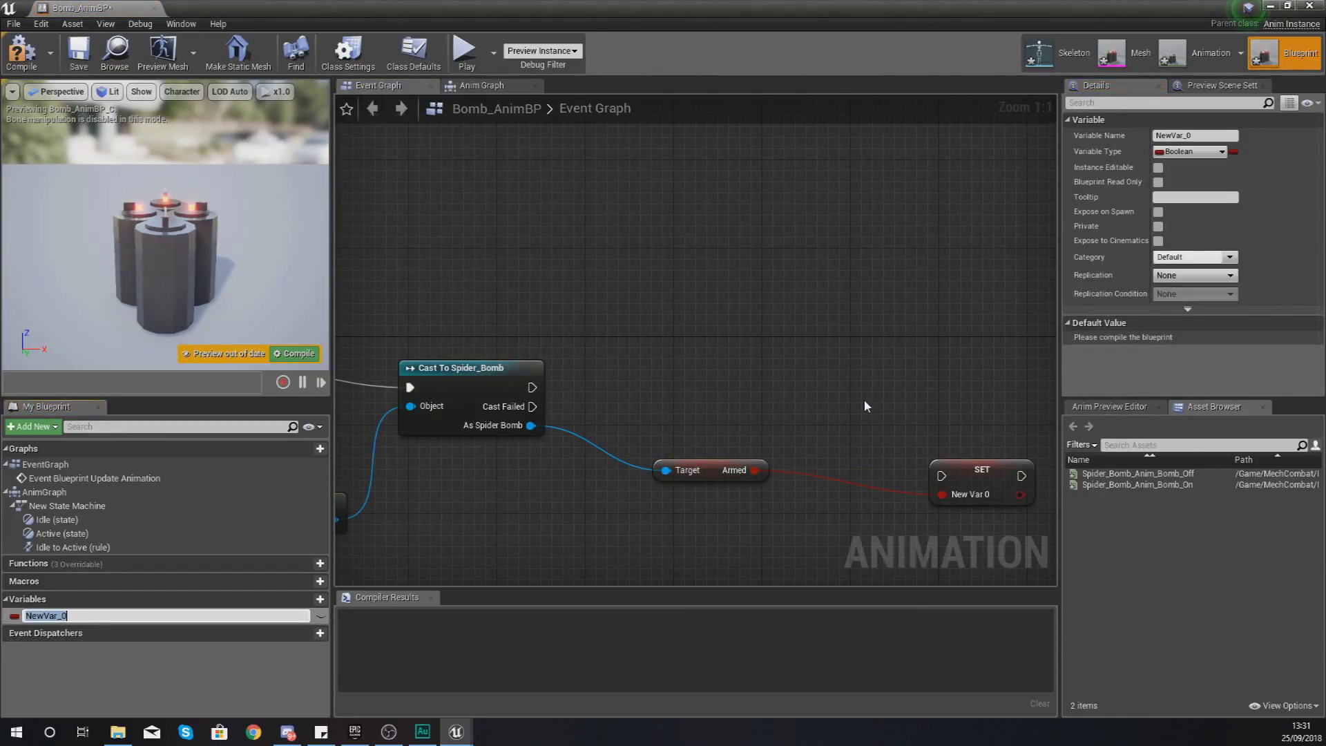
{"action": "type", "text": "Armed"}
{"action": "key", "text": "Return"}
{"action": "left_click_drag", "start_coordinate": [956, 477], "coordinate": [532, 387]}
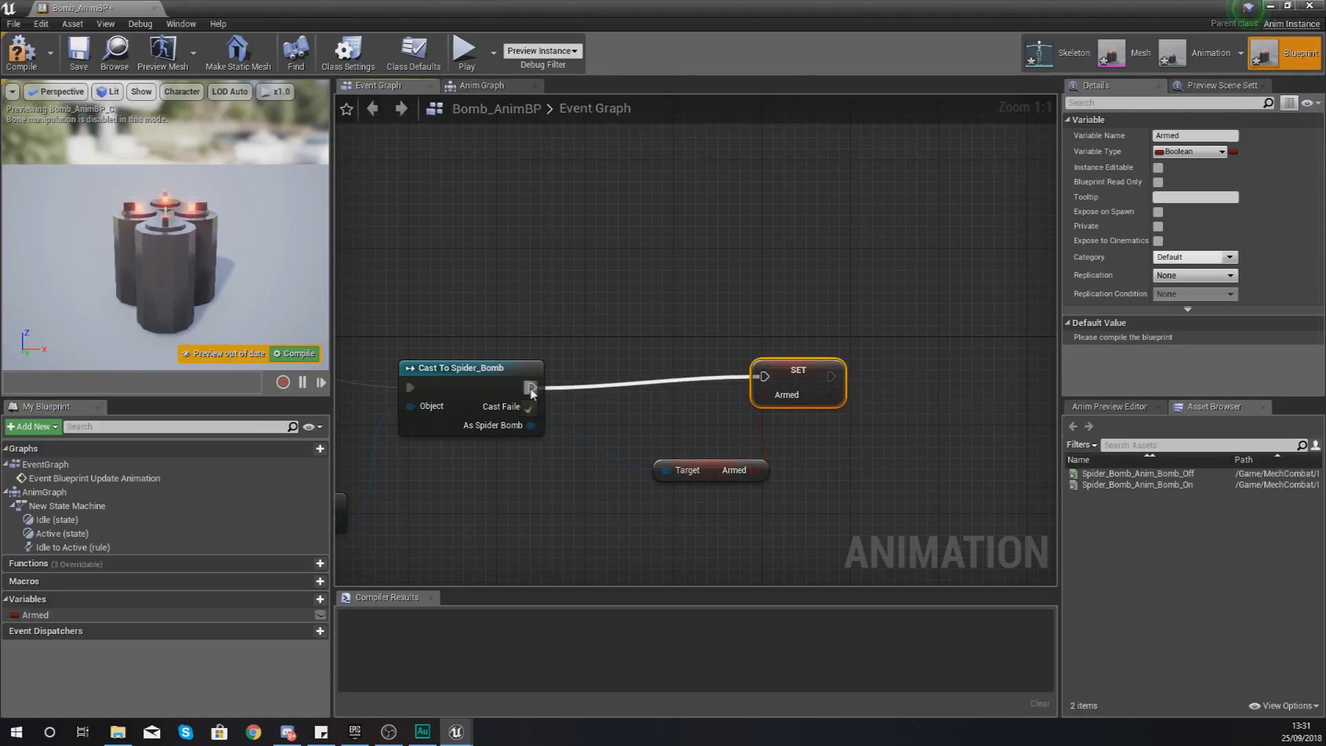
{"action": "right_click_drag", "start_coordinate": [506, 456], "coordinate": [725, 458]}
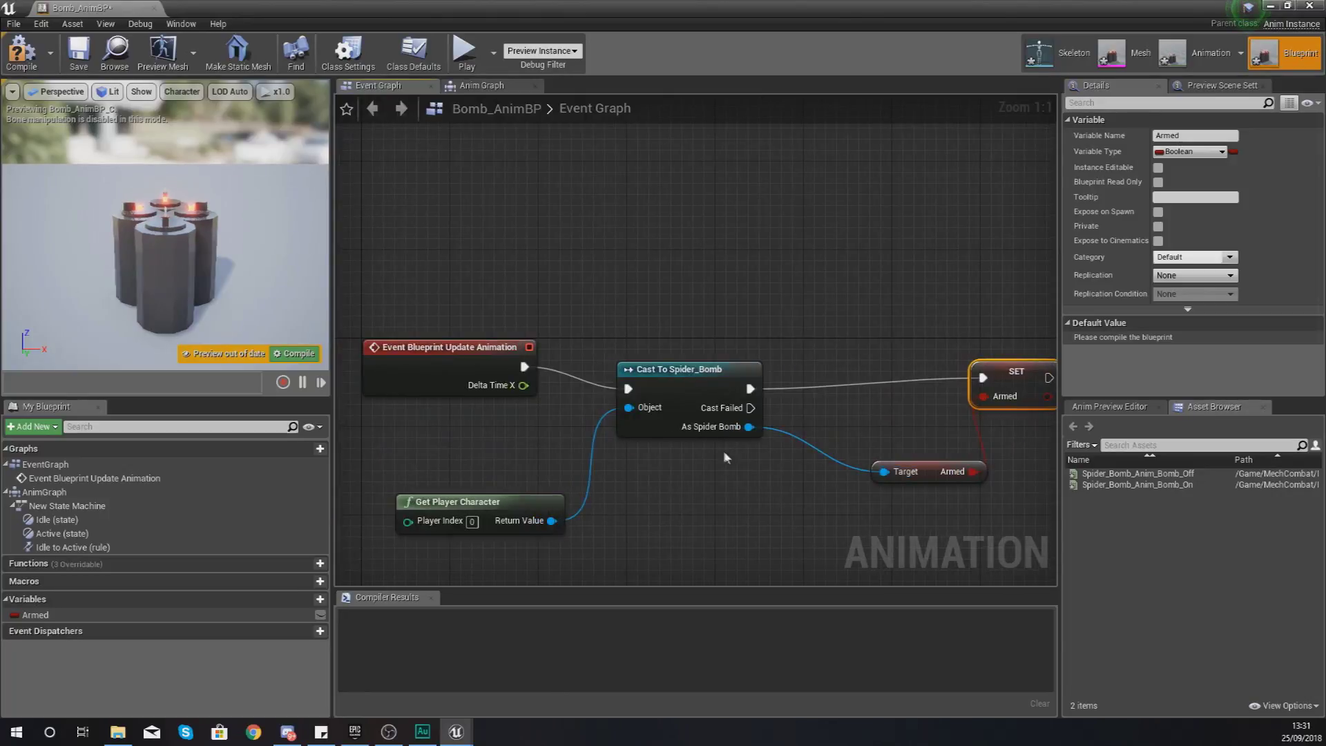
In the Idle to Active transition rule, connect the Armed variable to Can Enter Transition and compile the animation blueprint
{"action": "left_click", "coordinate": [506, 92]}
{"action": "double_click", "coordinate": [634, 380]}
{"action": "left_click", "coordinate": [799, 339]}
{"action": "double_click", "coordinate": [799, 339]}
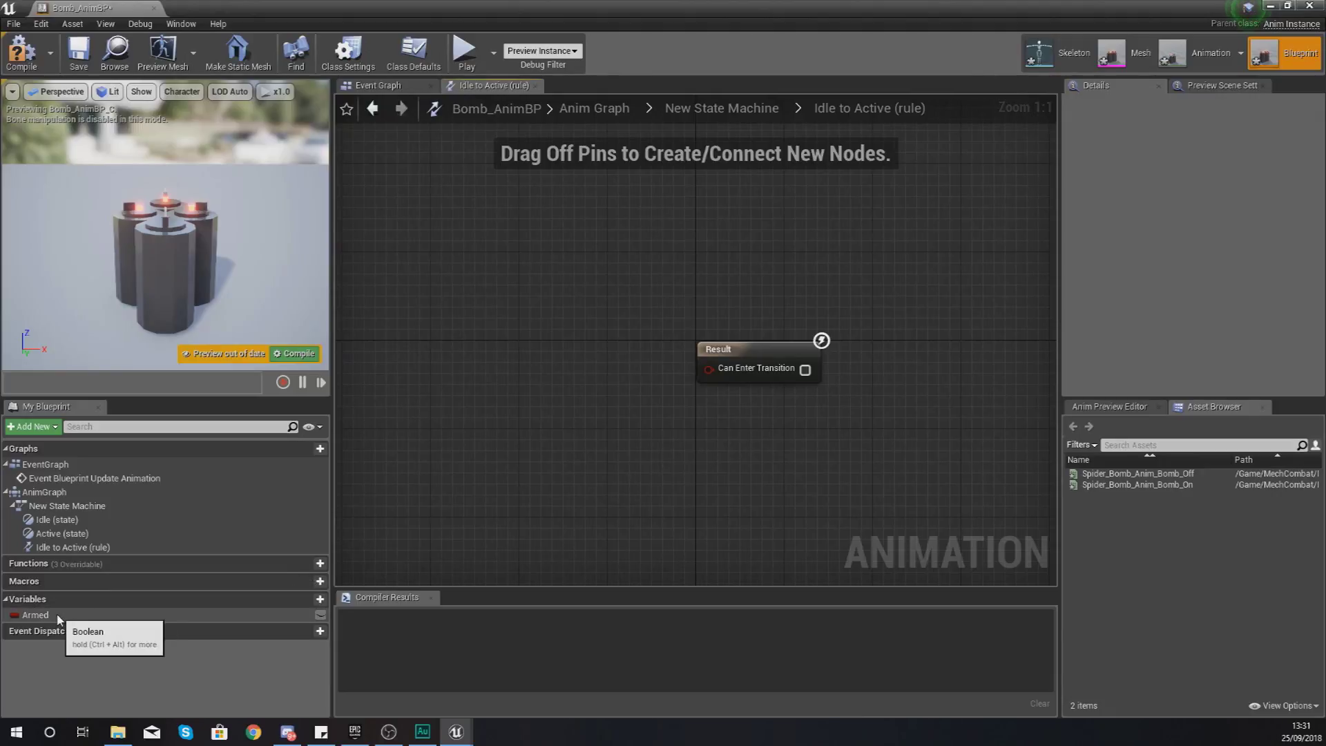
{"action": "left_click_drag", "start_coordinate": [57, 616], "coordinate": [497, 430]}
{"action": "left_click", "coordinate": [518, 438]}
{"action": "left_click_drag", "start_coordinate": [701, 372], "coordinate": [562, 430]}
{"action": "left_click", "coordinate": [22, 51]}
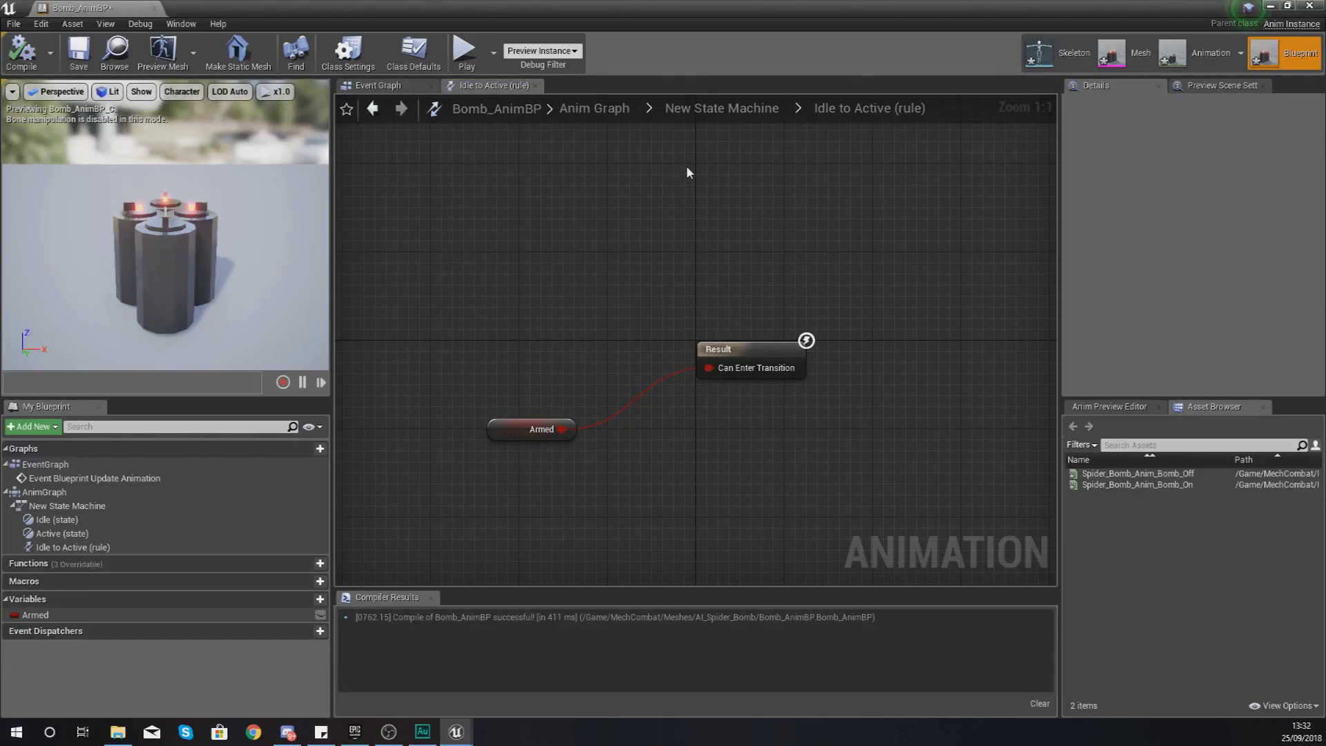
Toggle Armed in the animation preview settings to test the Idle to Active transition
{"action": "left_click", "coordinate": [1113, 407]}
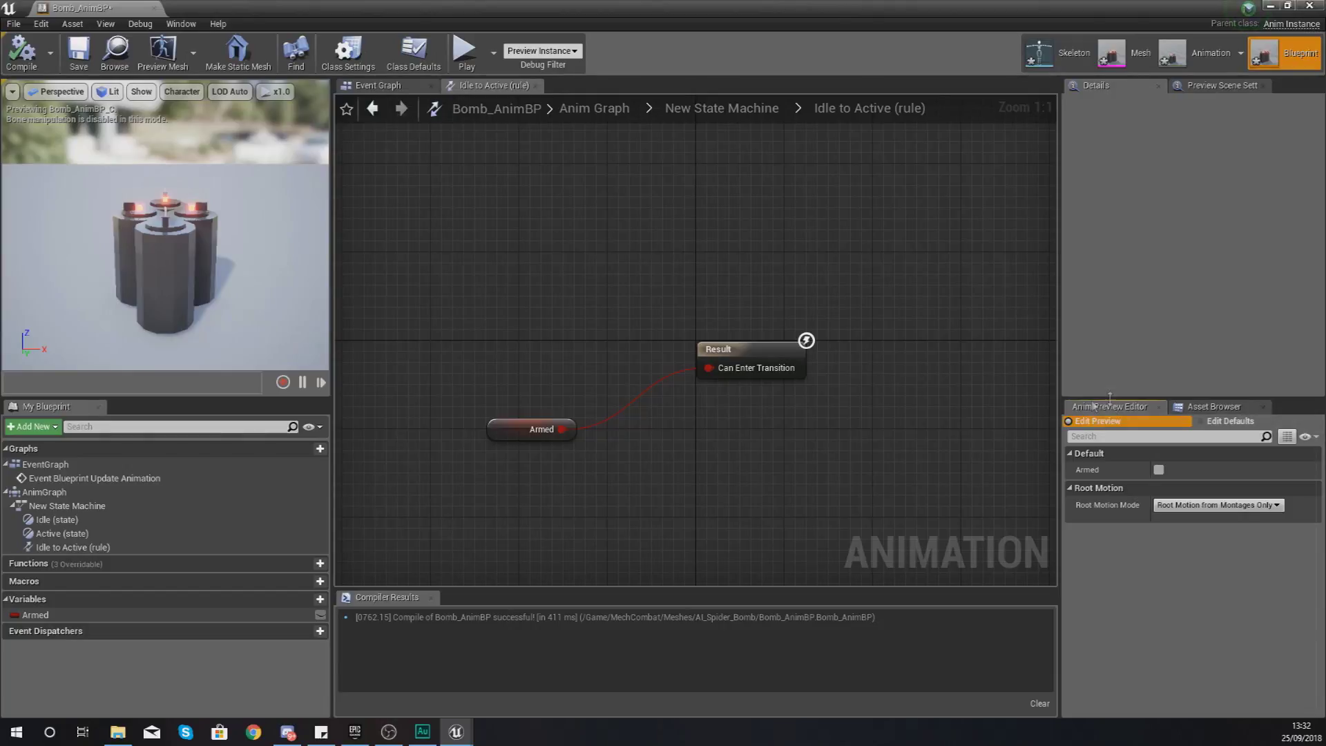
{"action": "left_click", "coordinate": [1158, 469]}
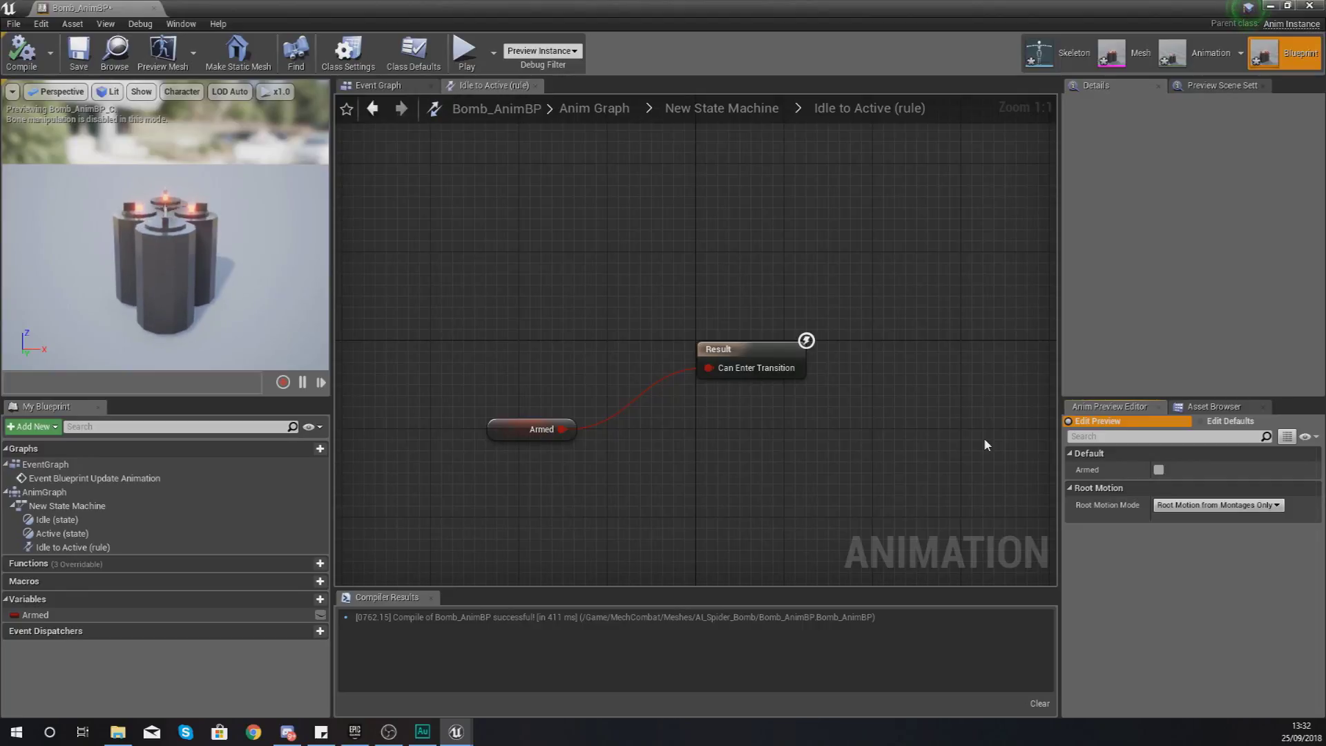
Add a transition from the Active state back to the Idle state in the state machine
{"action": "left_click", "coordinate": [721, 109]}
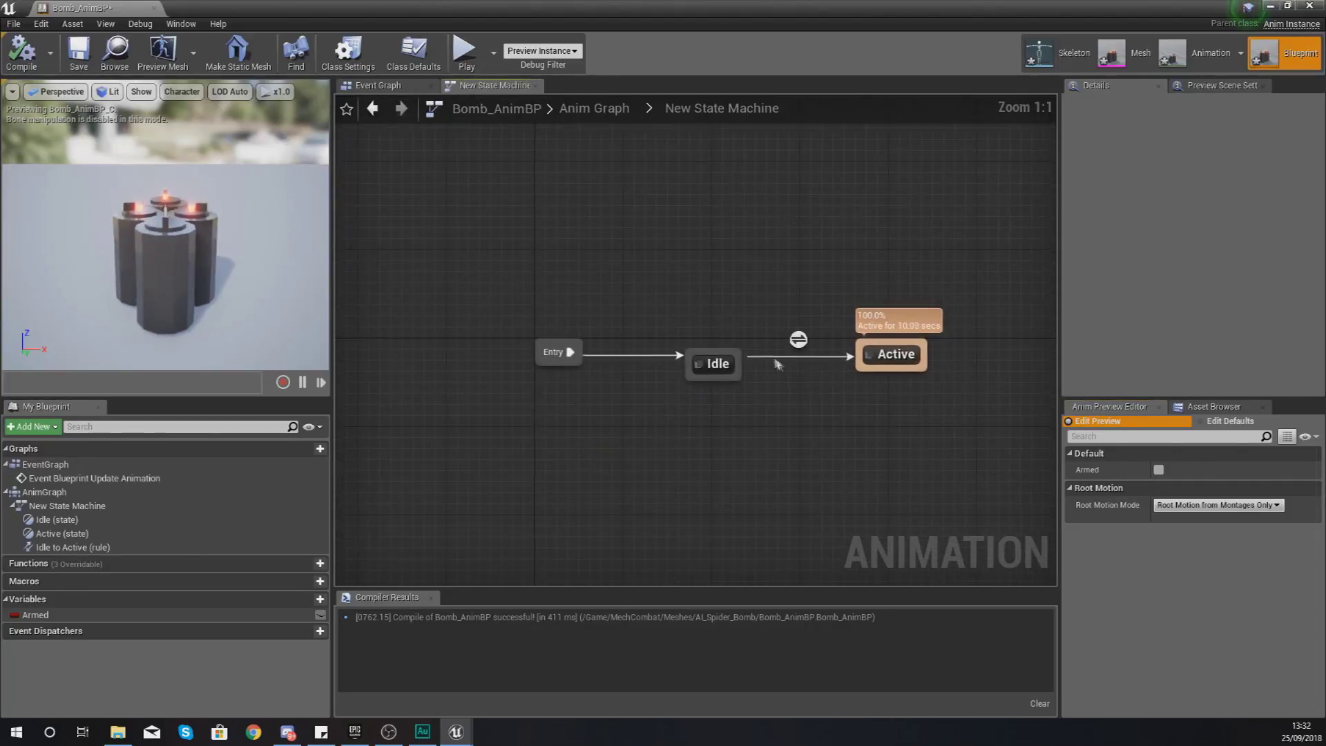
{"action": "left_click", "coordinate": [896, 366]}
{"action": "left_click_drag", "start_coordinate": [897, 366], "coordinate": [737, 382]}
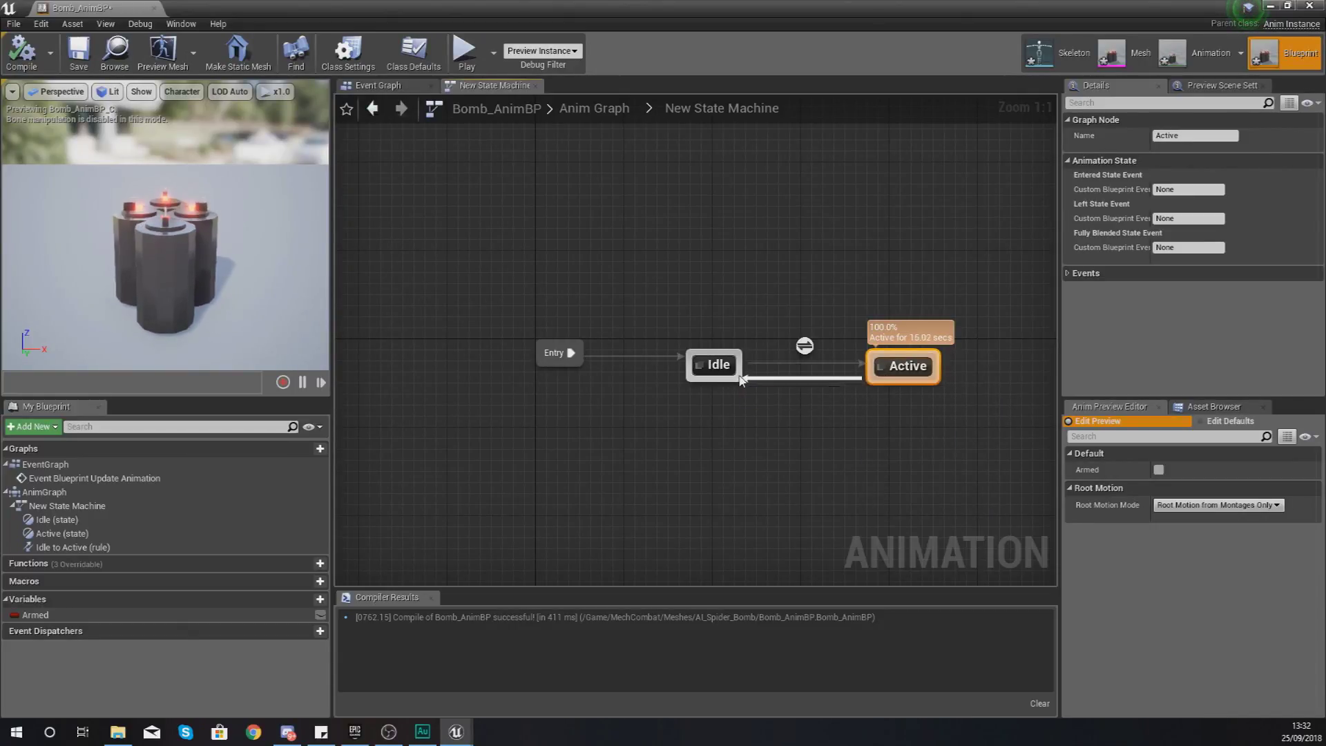
In the Active to Idle rule, connect Armed through a NOT Boolean node to Can Enter Transition, and compile
{"action": "double_click", "coordinate": [804, 380]}
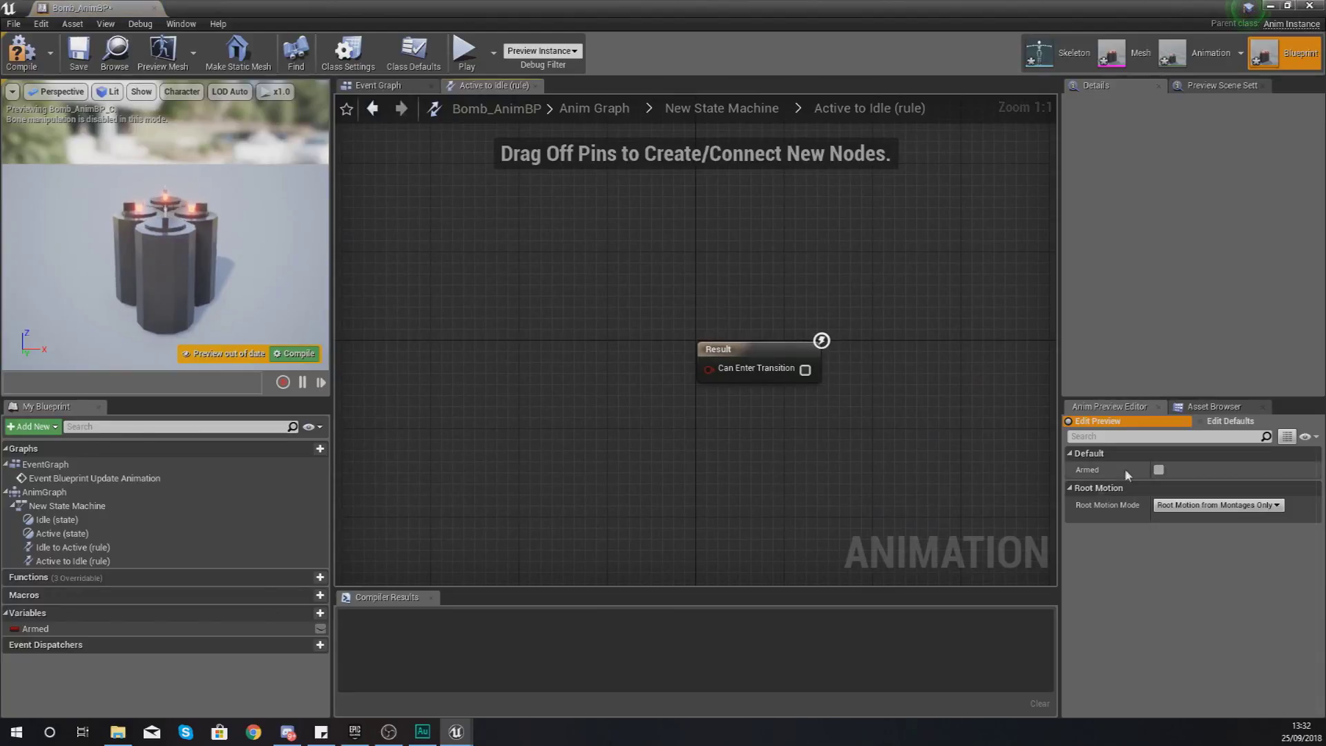
{"action": "left_click_drag", "start_coordinate": [55, 629], "coordinate": [471, 452]}
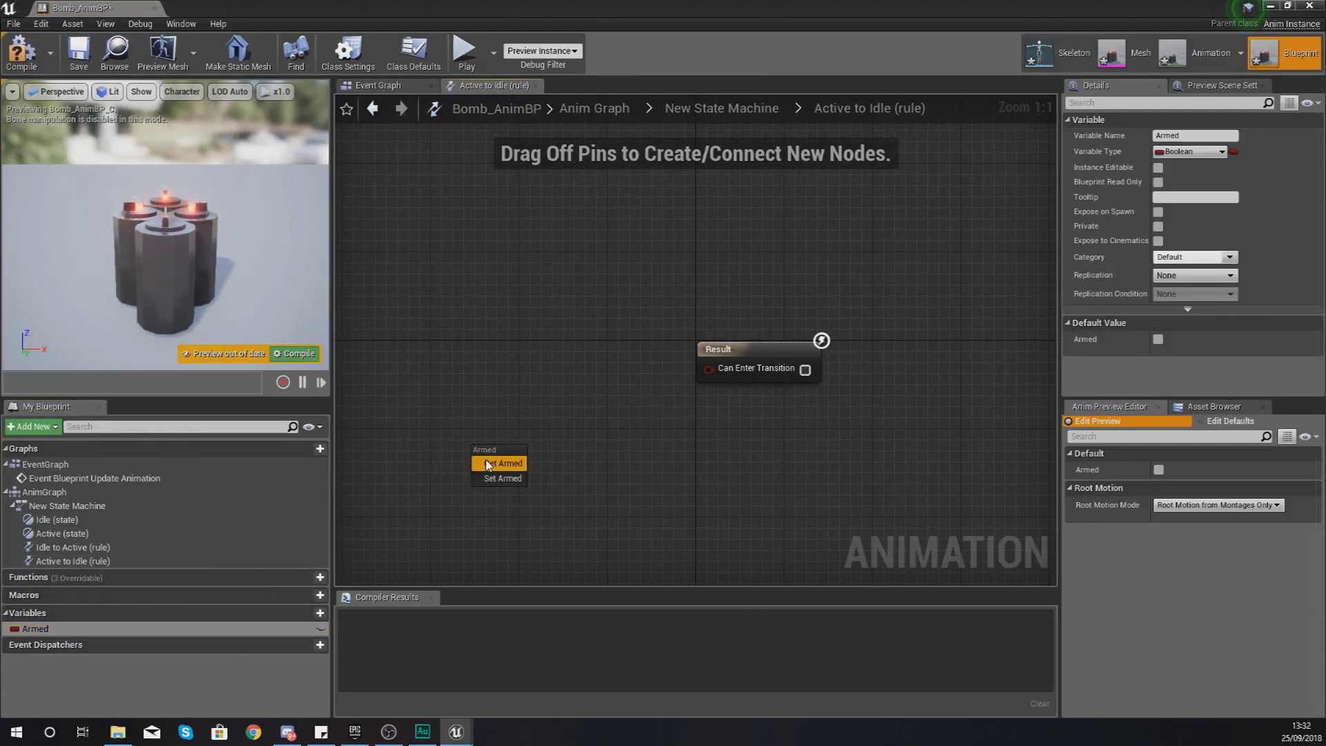
{"action": "left_click", "coordinate": [499, 459]}
{"action": "left_click_drag", "start_coordinate": [599, 439], "coordinate": [624, 427]}
{"action": "type", "text": "not"}
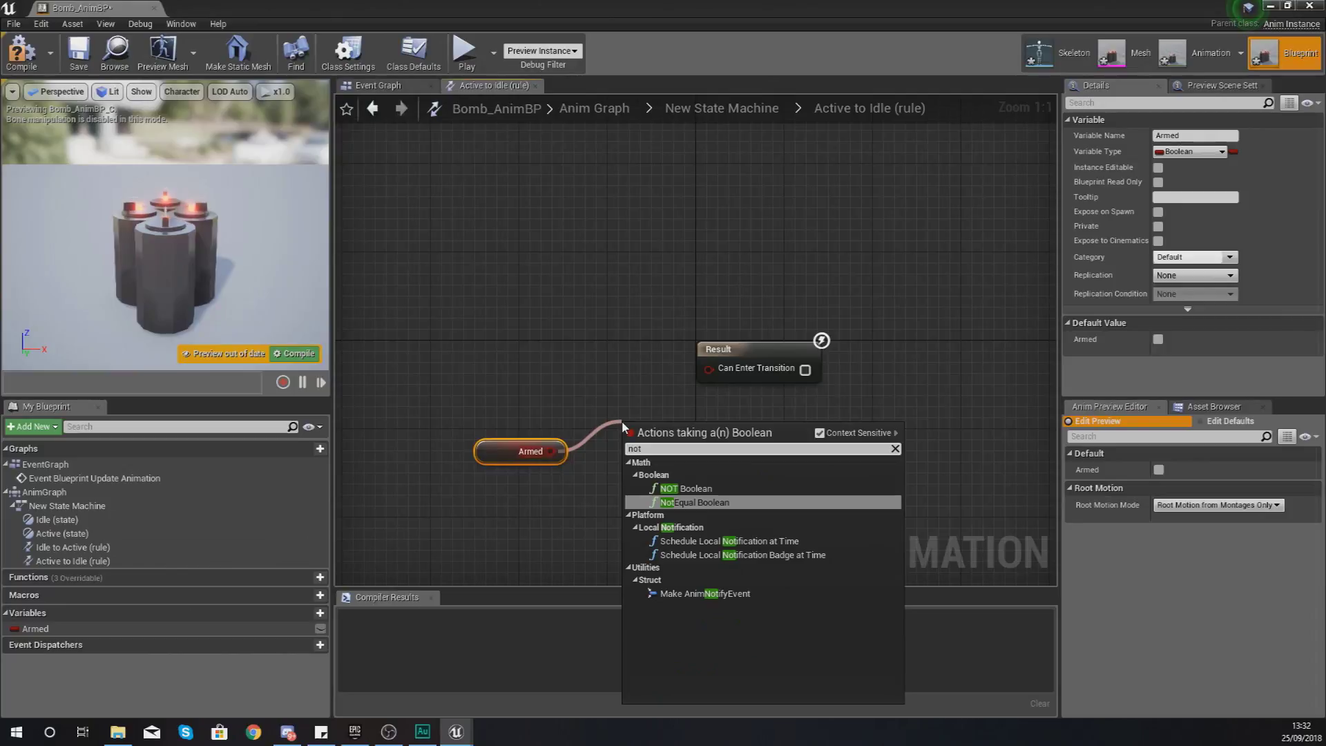
{"action": "key", "text": "Up"}
{"action": "key", "text": "Return"}
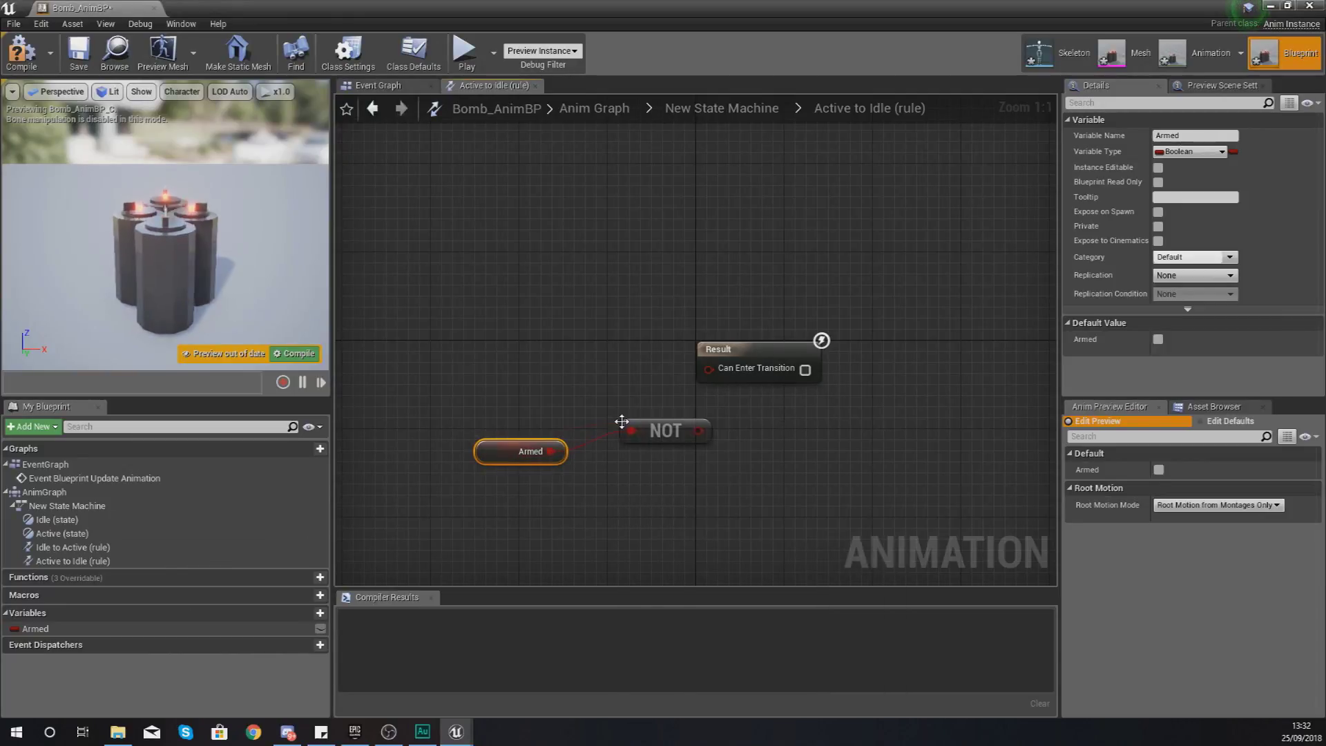
{"action": "left_click_drag", "start_coordinate": [706, 433], "coordinate": [708, 369]}
{"action": "left_click", "coordinate": [43, 50]}
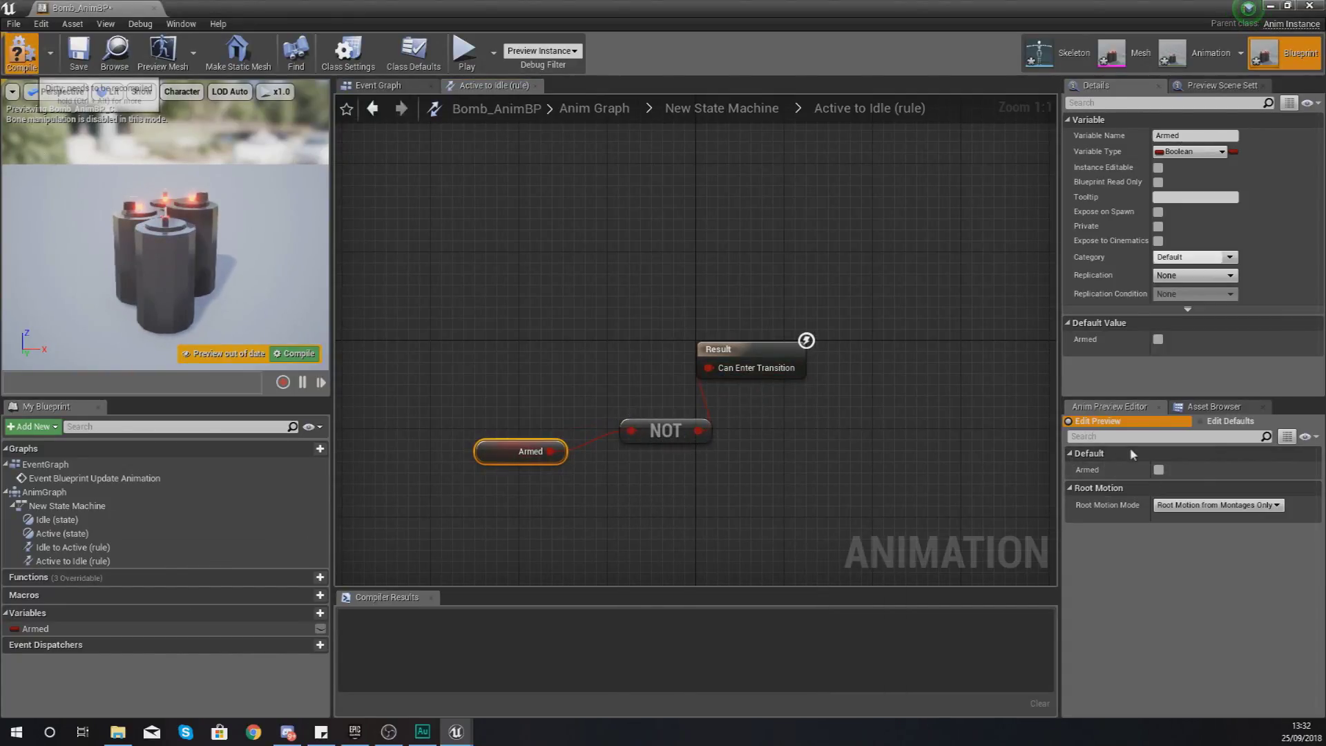
Test the Armed preview value, and recompile and close the animation blueprint from its Event Graph
{"action": "left_click", "coordinate": [1158, 469]}
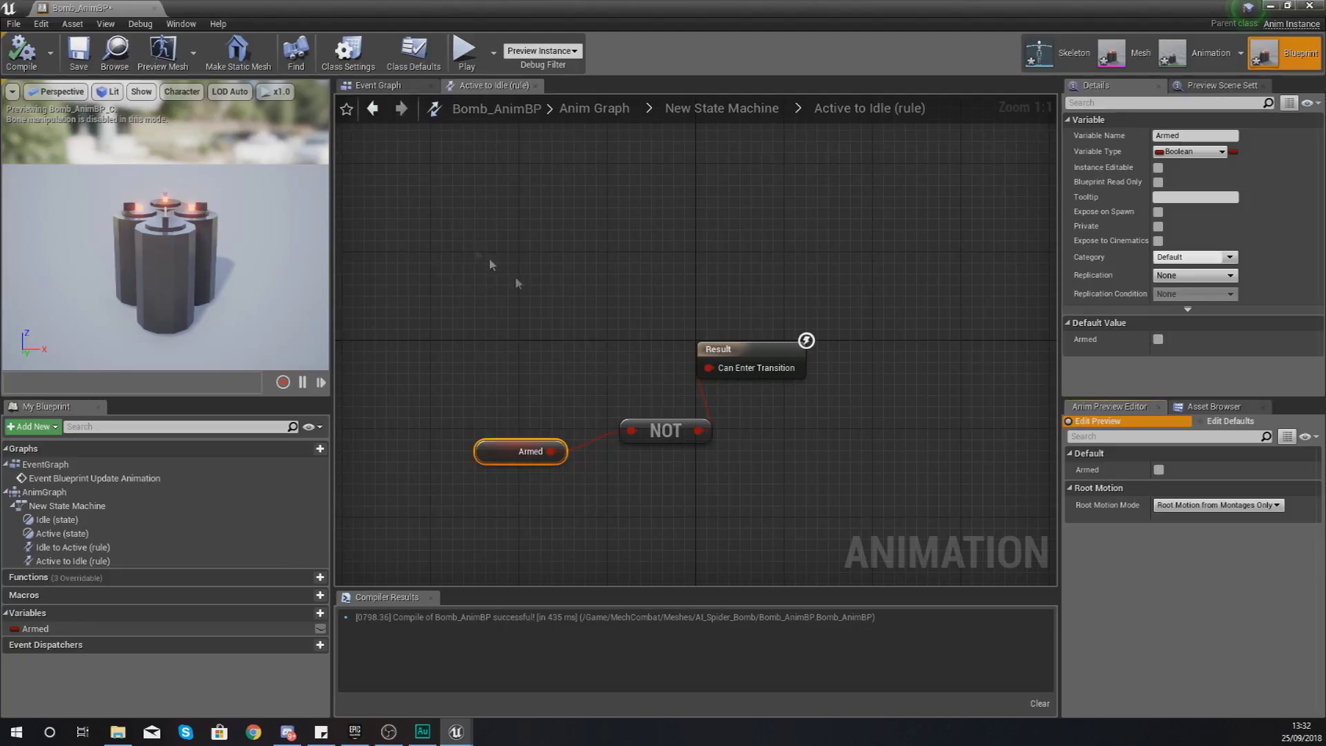
{"action": "left_click", "coordinate": [381, 86]}
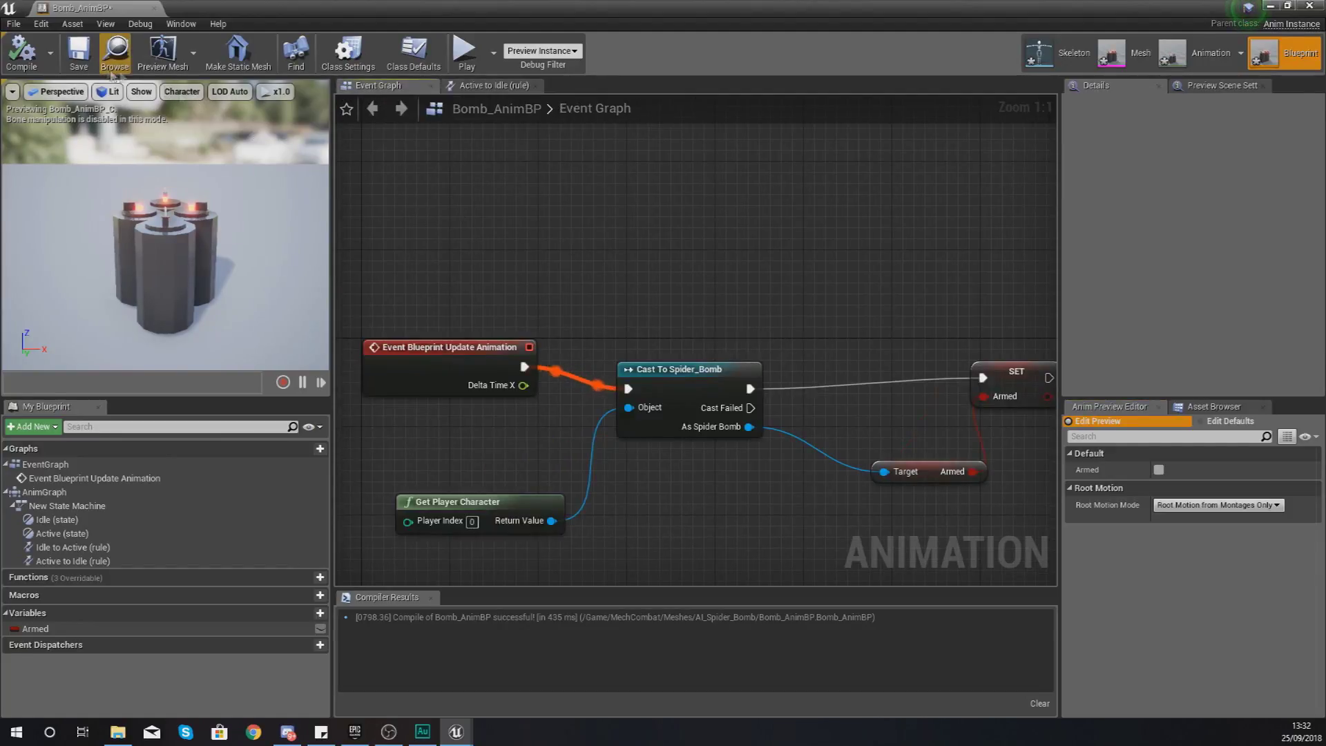
{"action": "left_click", "coordinate": [22, 50]}
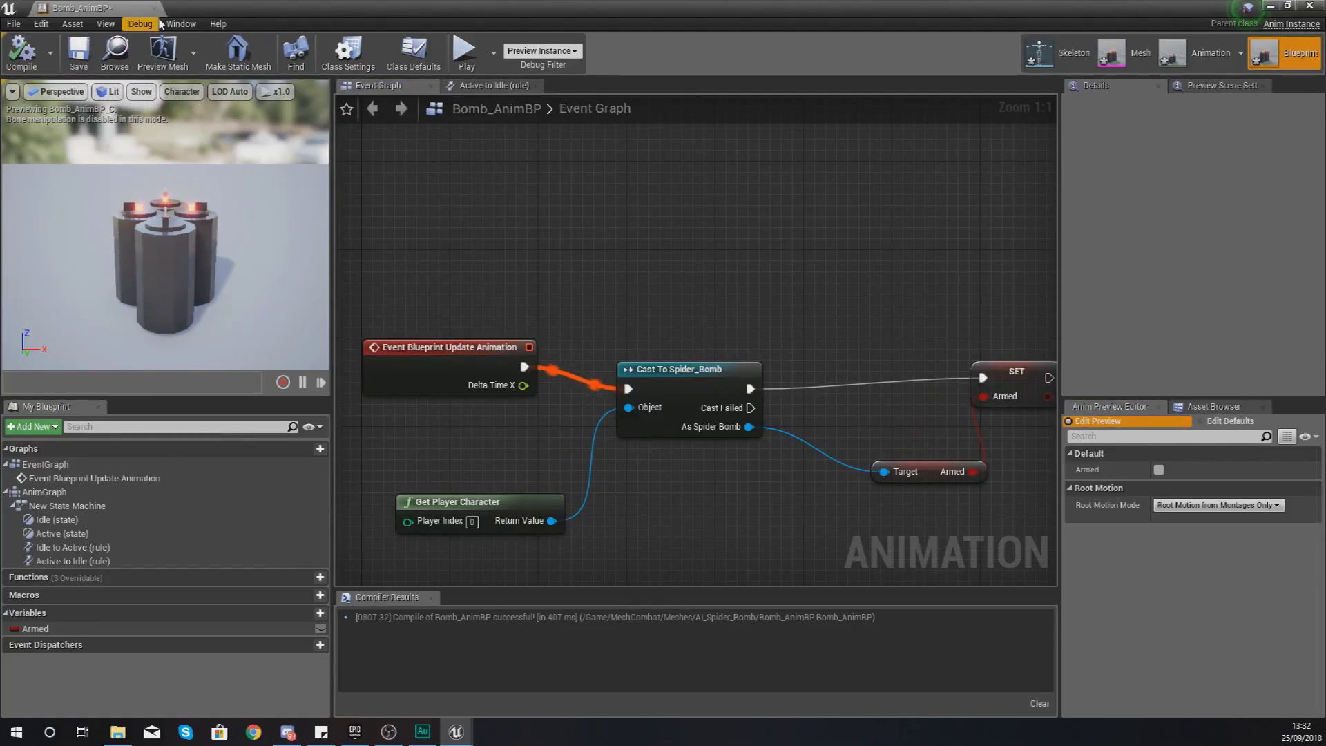
{"action": "left_click", "coordinate": [155, 9]}
Open the Spider_Bomb blueprint from the ThirdPersonBP/Blueprints folder
{"action": "right_click_drag", "start_coordinate": [760, 242], "coordinate": [690, 245]}
{"action": "mouse_move", "coordinate": [539, 308]}
{"action": "right_mouse_down"}
{"action": "mouse_move", "coordinate": [559, 279]}
{"action": "mouse_move", "coordinate": [535, 286]}
{"action": "mouse_move", "coordinate": [539, 308]}
{"action": "right_mouse_up"}
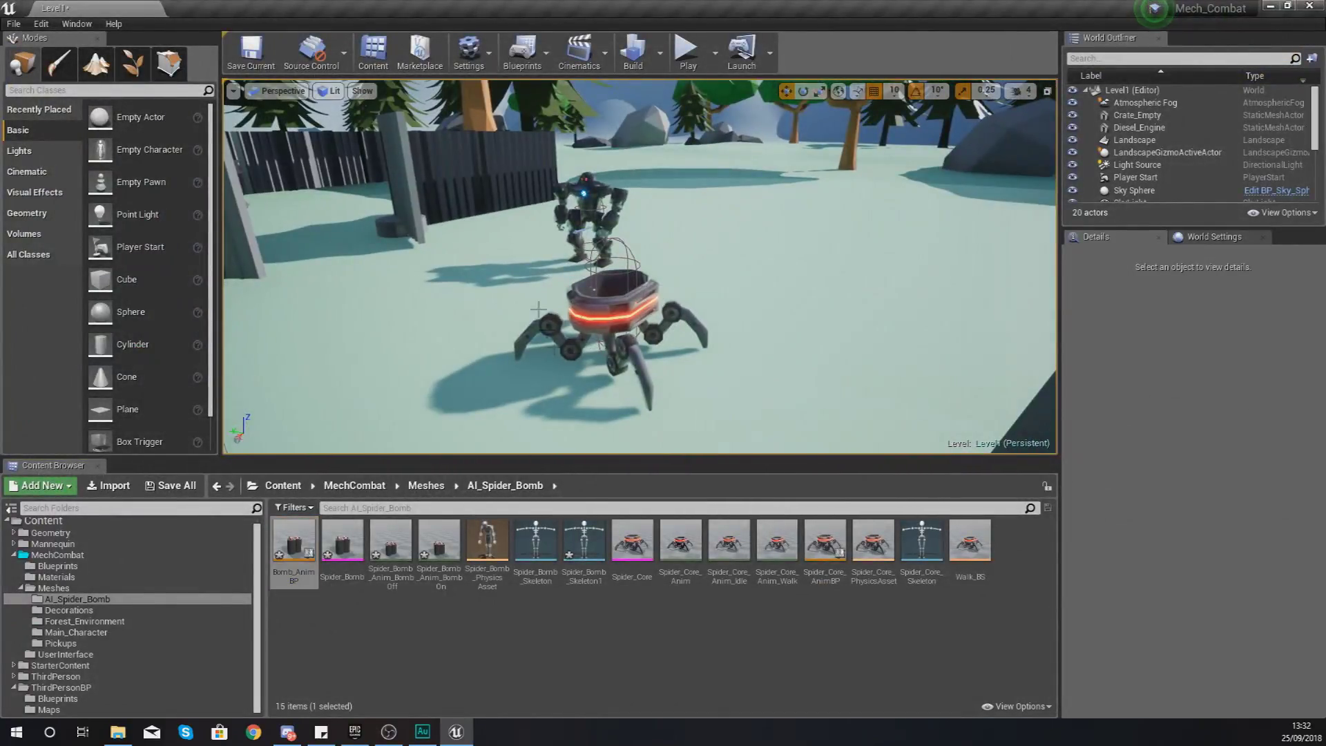
{"action": "left_click", "coordinate": [63, 688]}
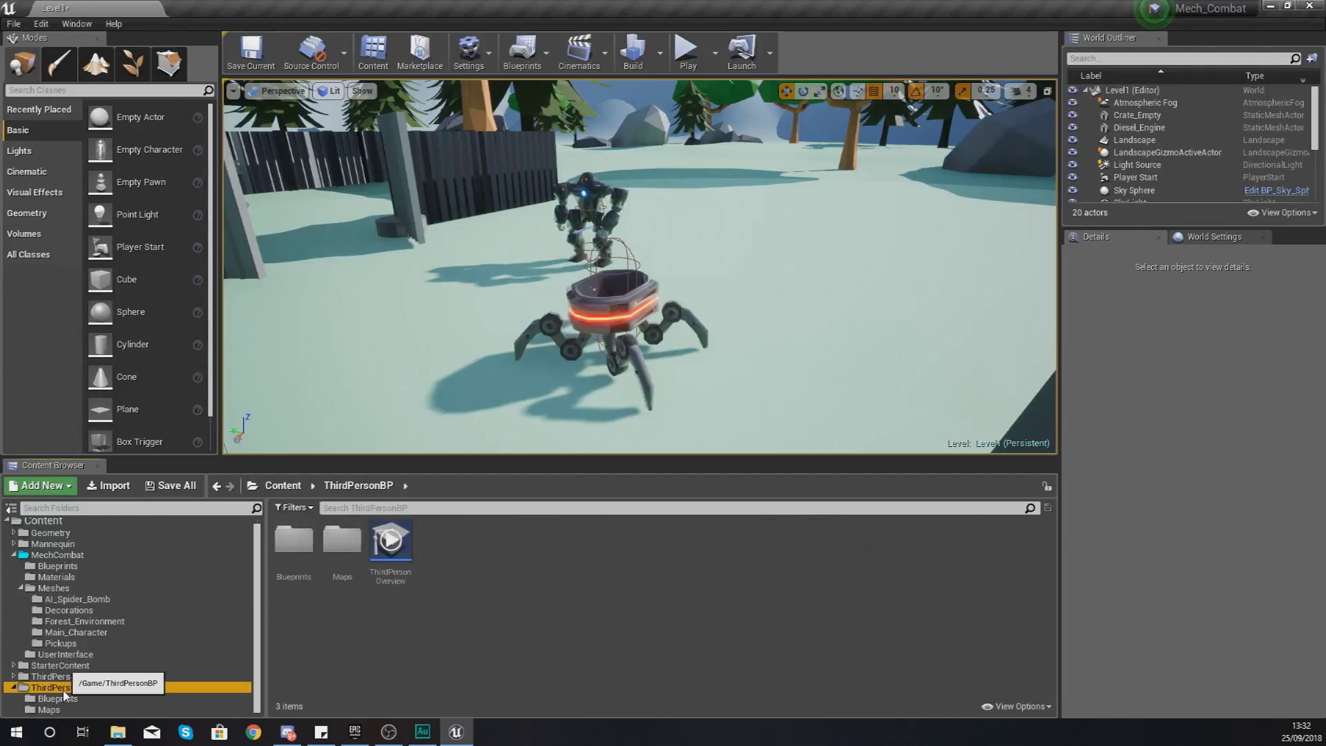
{"action": "double_click", "coordinate": [295, 545]}
{"action": "double_click", "coordinate": [302, 553]}
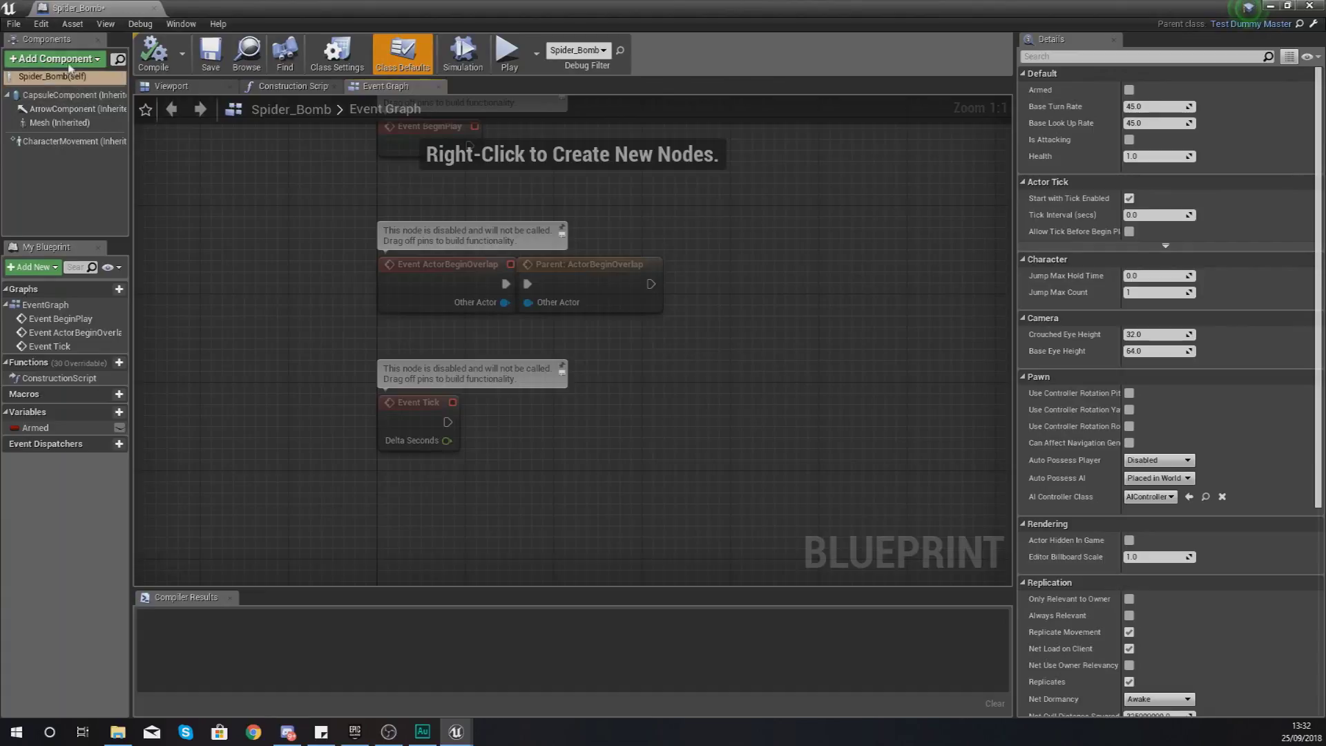
Add a Skeletal Mesh component to the Spider_Bomb blueprint and assign the Spider_Bomb mesh to it
{"action": "left_click", "coordinate": [68, 64]}
{"action": "left_click", "coordinate": [72, 213]}
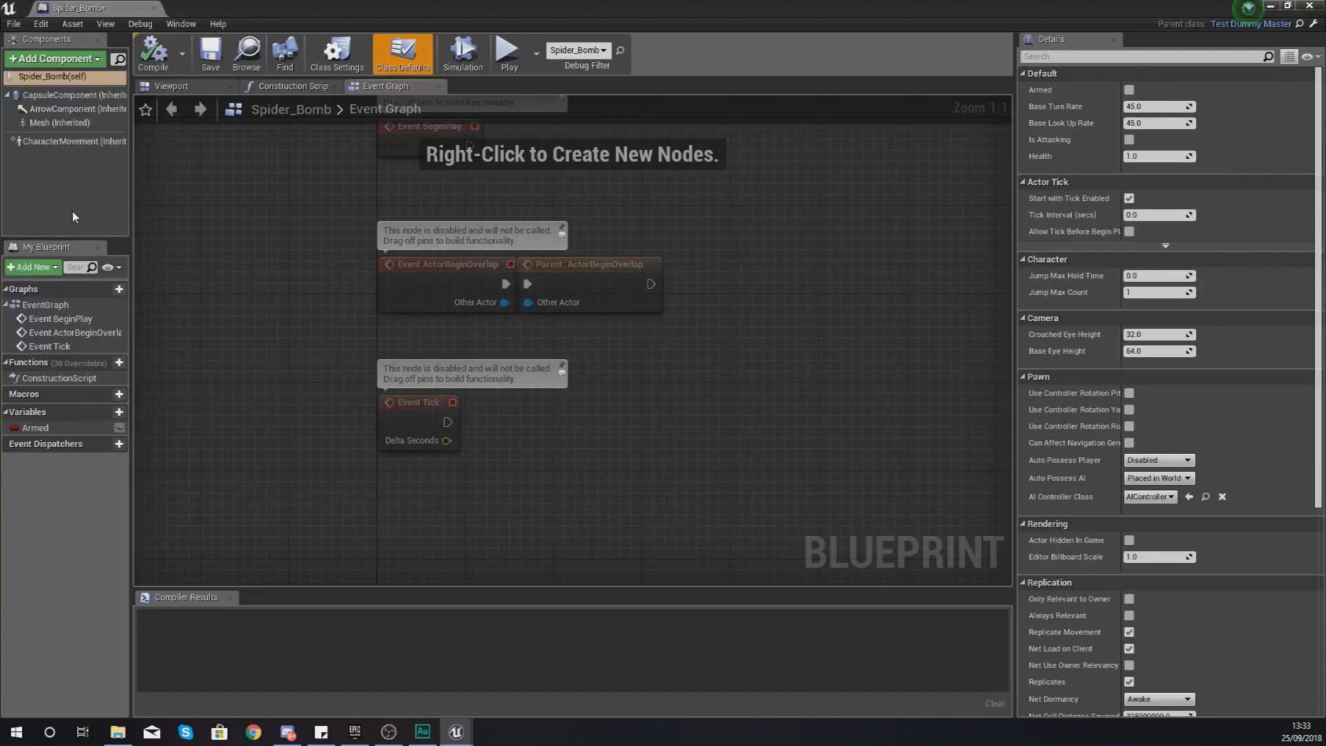
{"action": "left_click", "coordinate": [190, 90]}
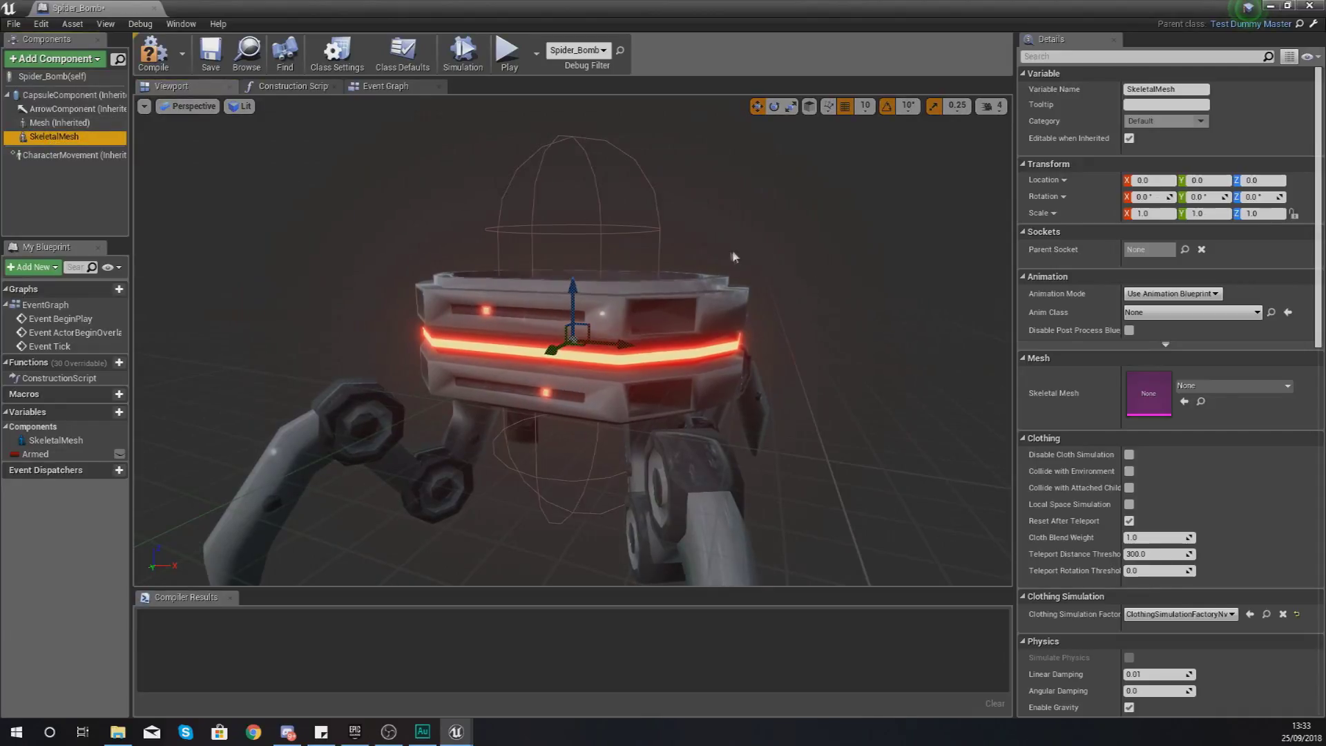
{"action": "left_click", "coordinate": [1192, 386]}
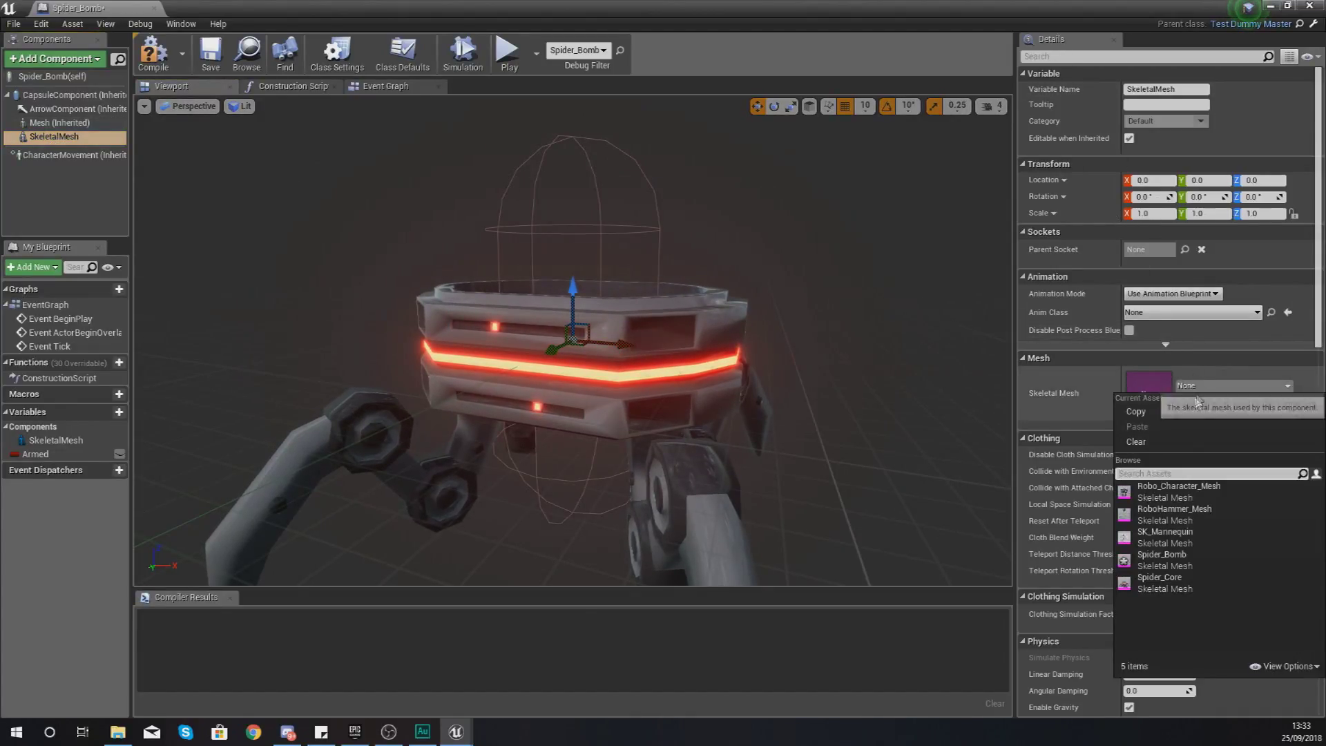
{"action": "left_click", "coordinate": [1162, 558]}
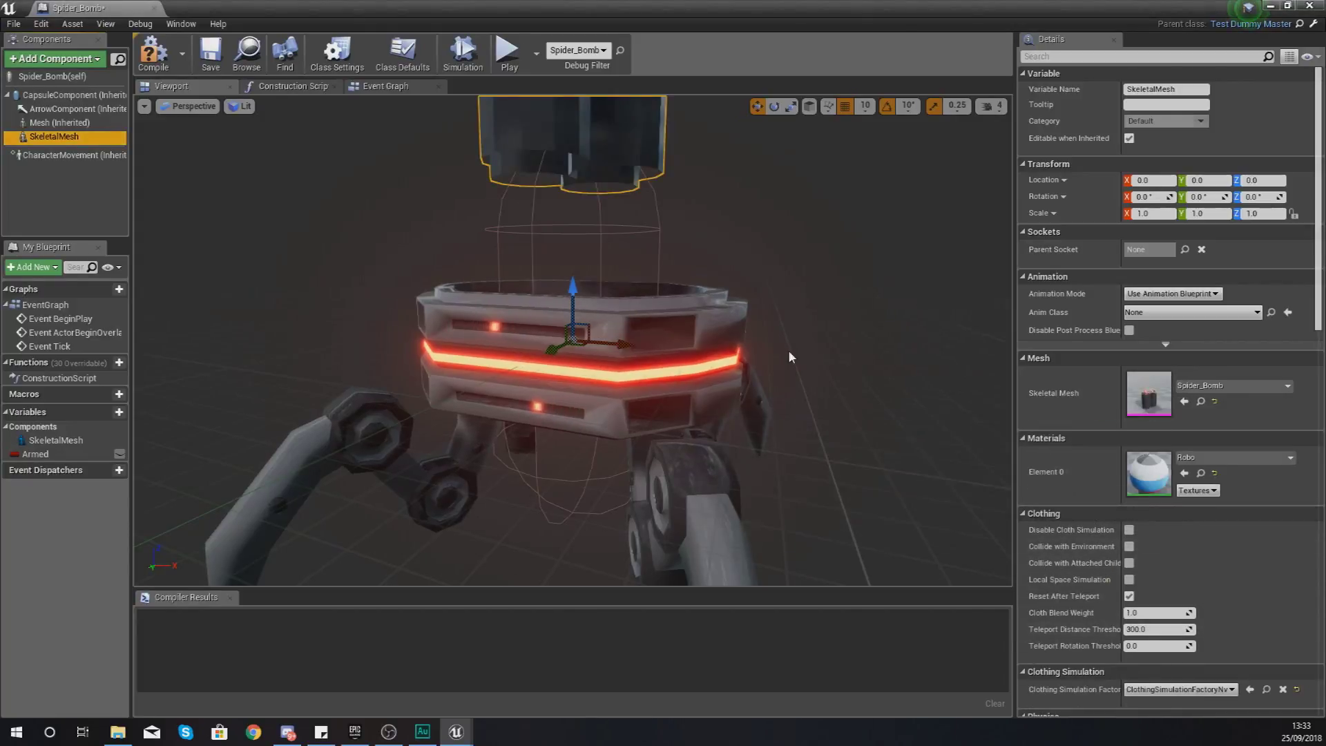
Rotate the bomb's skeletal mesh to -90° about Z and lower it to Z -80 so it sits inside the spider's body
{"action": "mouse_move", "coordinate": [699, 245]}
{"action": "right_mouse_down"}
{"action": "mouse_move", "coordinate": [711, 276]}
{"action": "mouse_move", "coordinate": [699, 246]}
{"action": "right_mouse_up"}
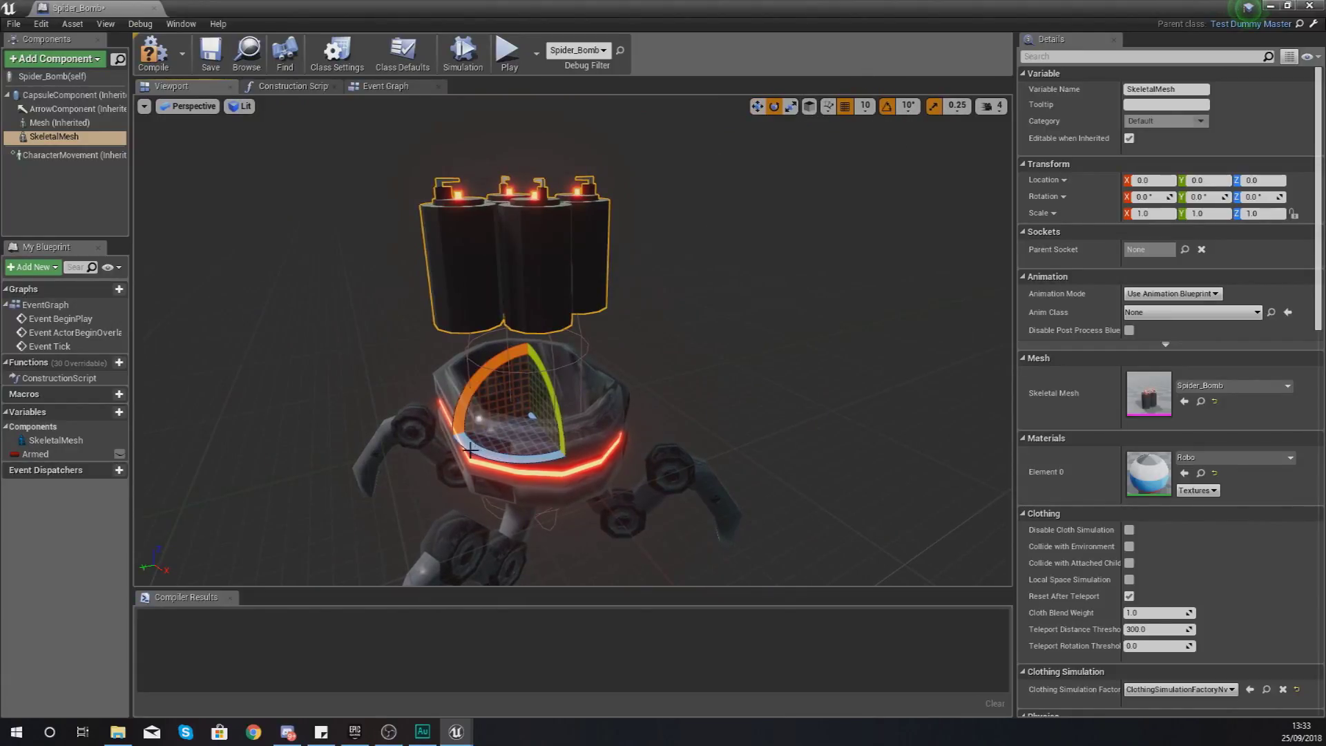
{"action": "right_click_drag", "start_coordinate": [471, 450], "coordinate": [454, 442]}
{"action": "left_click_drag", "start_coordinate": [476, 440], "coordinate": [596, 425]}
{"action": "left_click", "coordinate": [757, 106]}
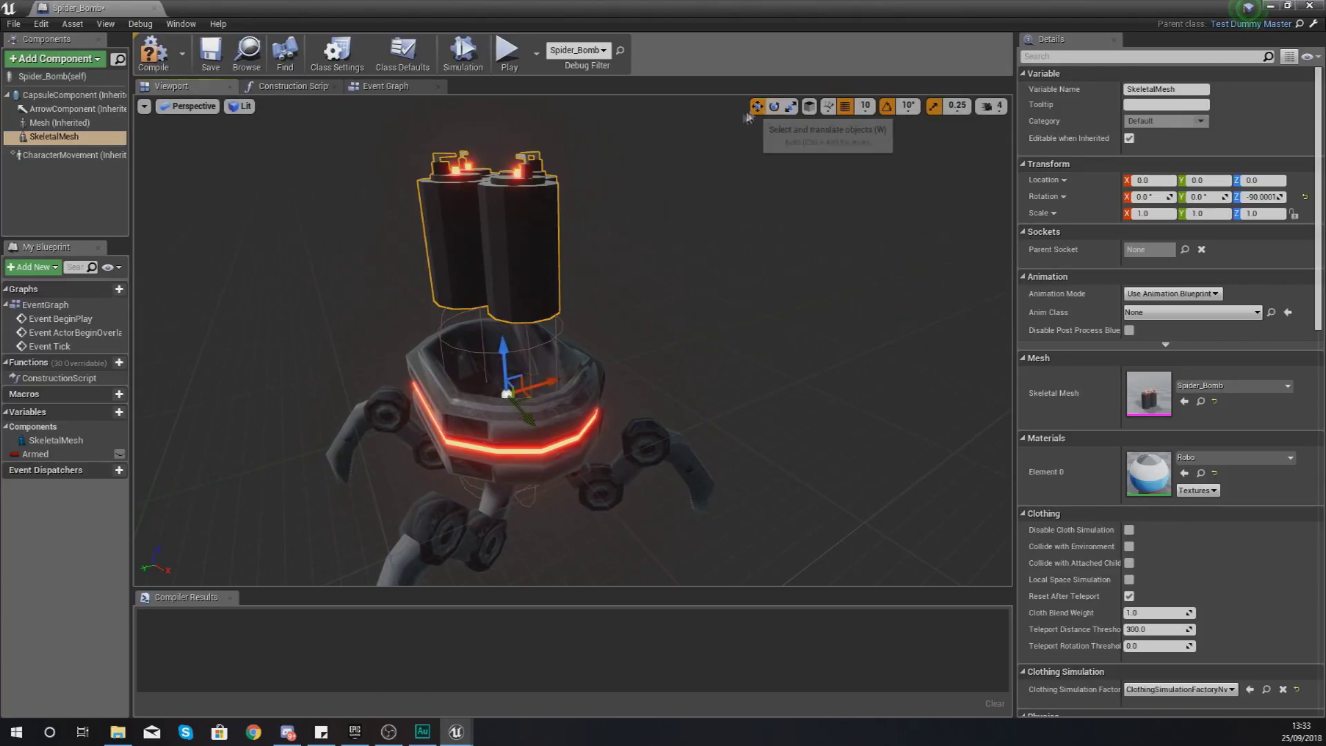
{"action": "left_click_drag", "start_coordinate": [500, 339], "coordinate": [499, 433]}
{"action": "right_click_drag", "start_coordinate": [522, 299], "coordinate": [522, 266]}
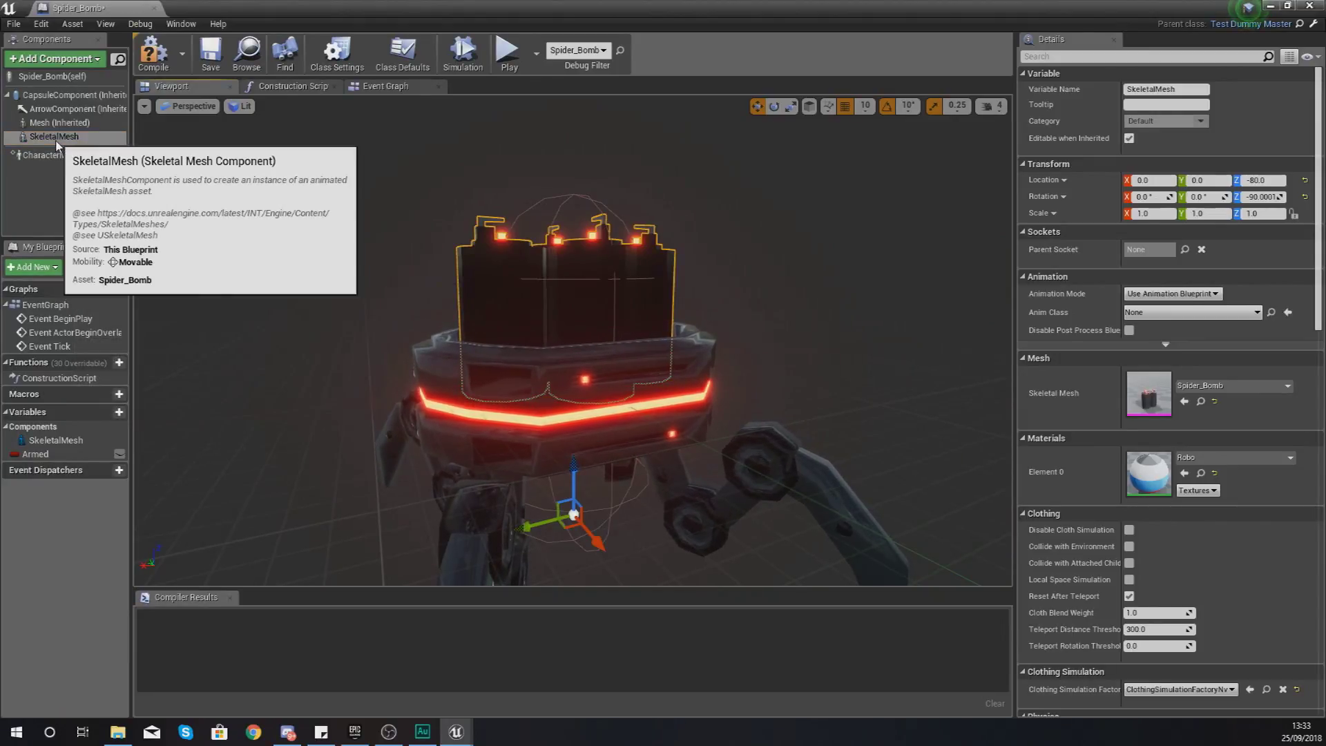
Parent the bomb's SkeletalMesh component under the inherited Mesh component, keeping its name
{"action": "left_click_drag", "start_coordinate": [54, 136], "coordinate": [78, 128]}
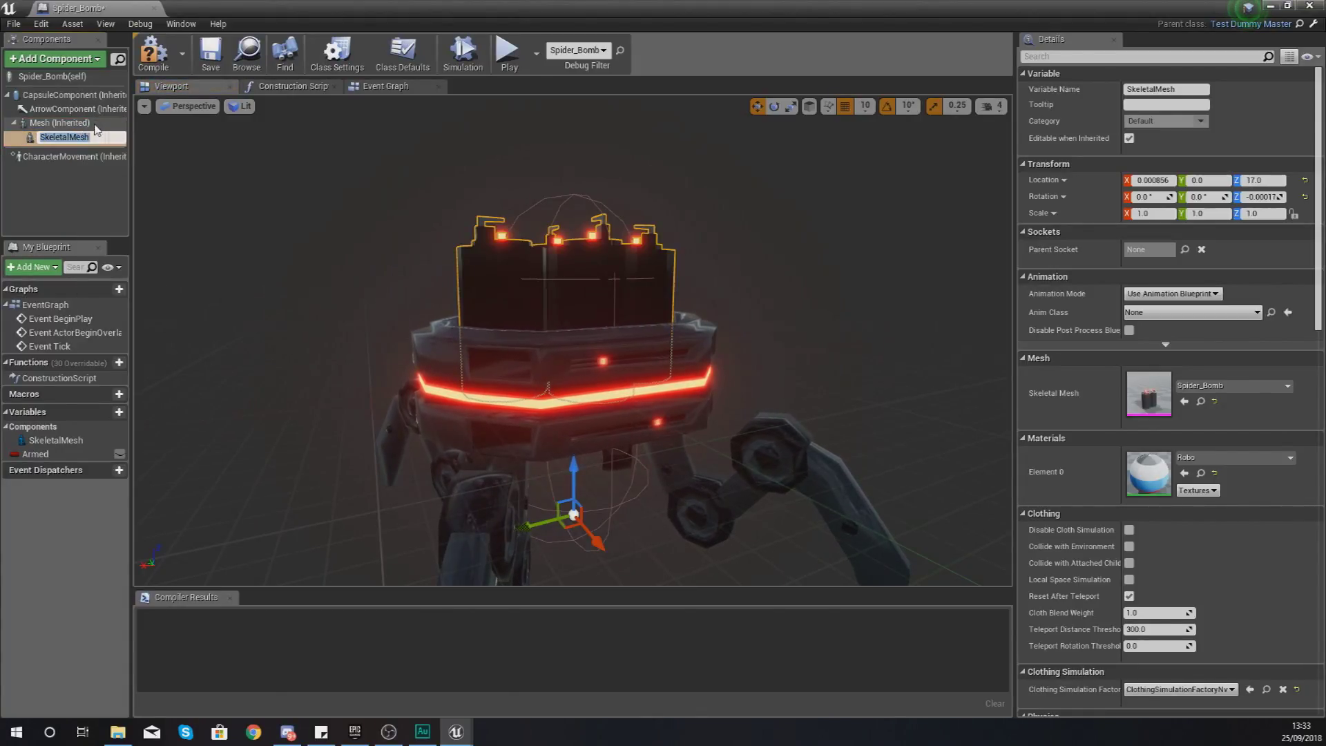
{"action": "left_click", "coordinate": [94, 127]}
{"action": "left_click", "coordinate": [91, 138]}
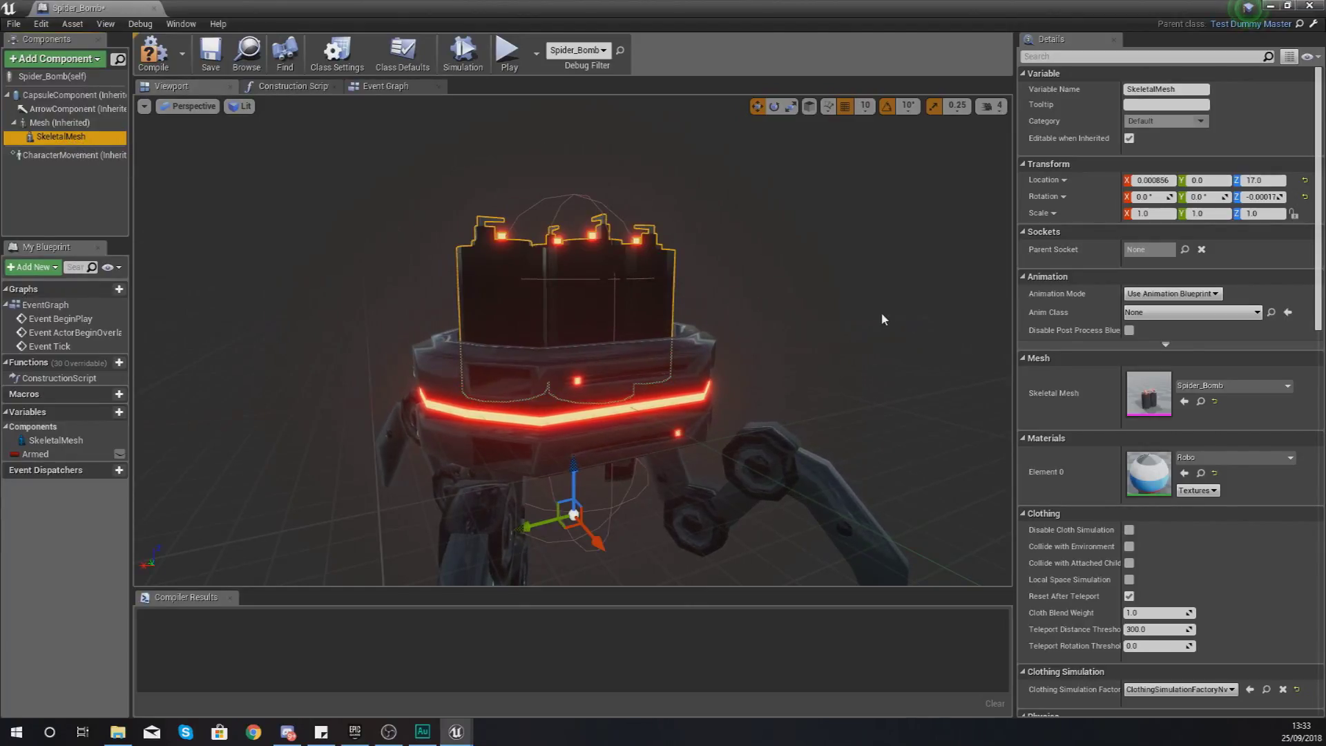
Assign Bomb_AnimBP as the bomb SkeletalMesh's anim class and set its parent socket to the spider's Core bone
{"action": "left_click", "coordinate": [1138, 314]}
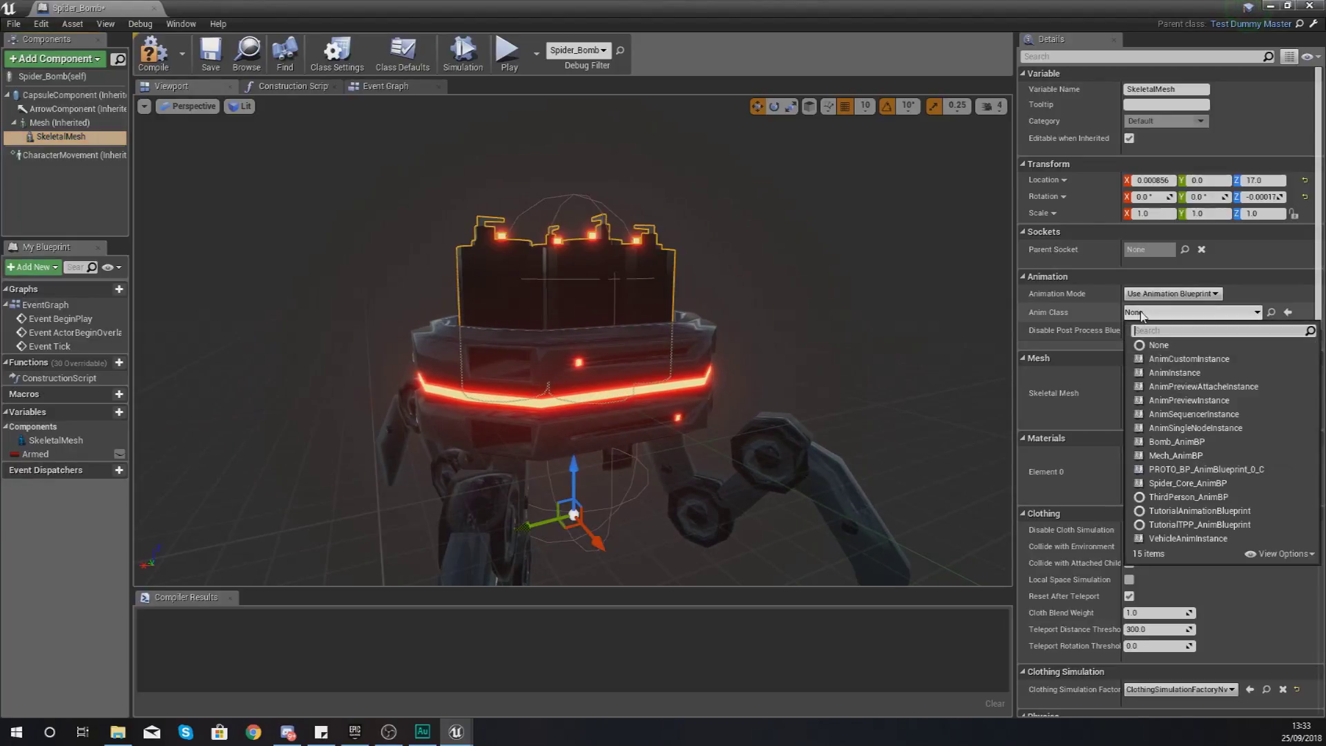
{"action": "left_click", "coordinate": [1209, 445]}
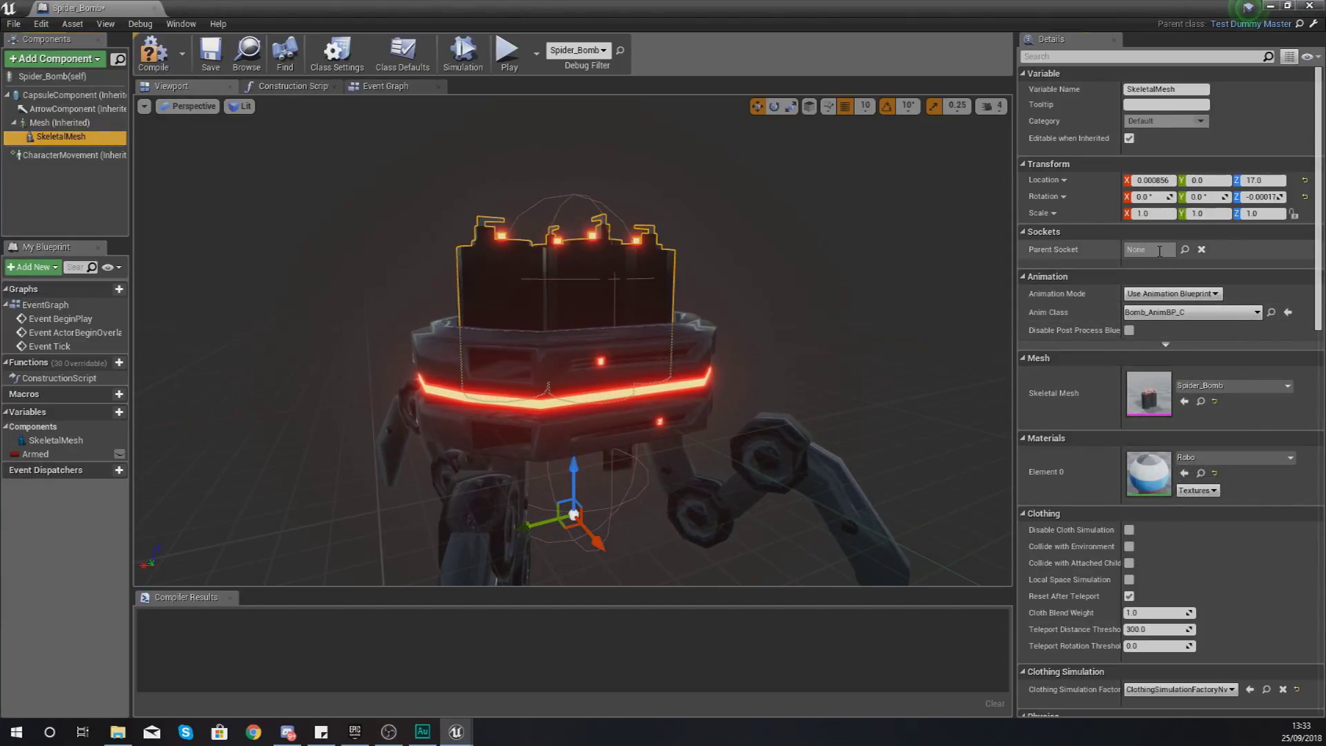
{"action": "left_click", "coordinate": [1185, 251]}
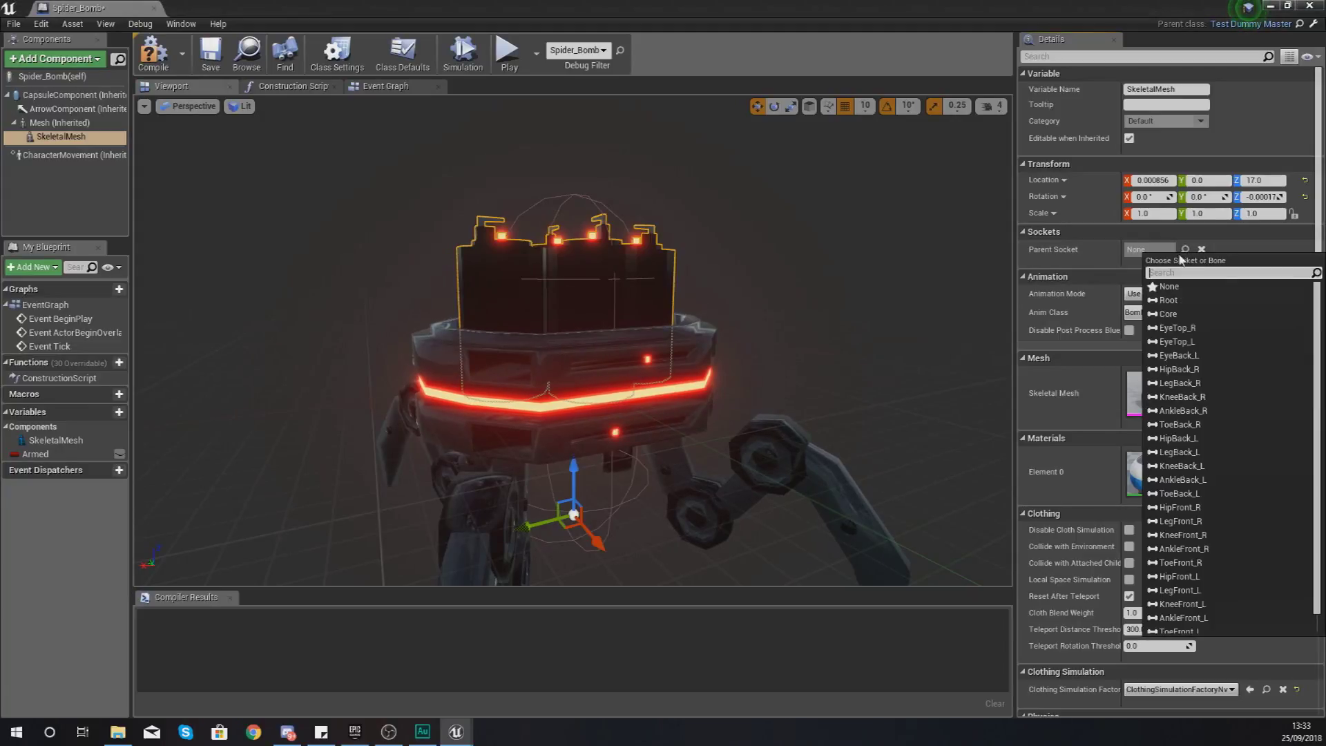
{"action": "scroll", "coordinate": [1229, 511], "scroll_direction": "down", "scroll_amount": 1}
{"action": "scroll", "coordinate": [1228, 513], "scroll_direction": "up", "scroll_amount": 1}
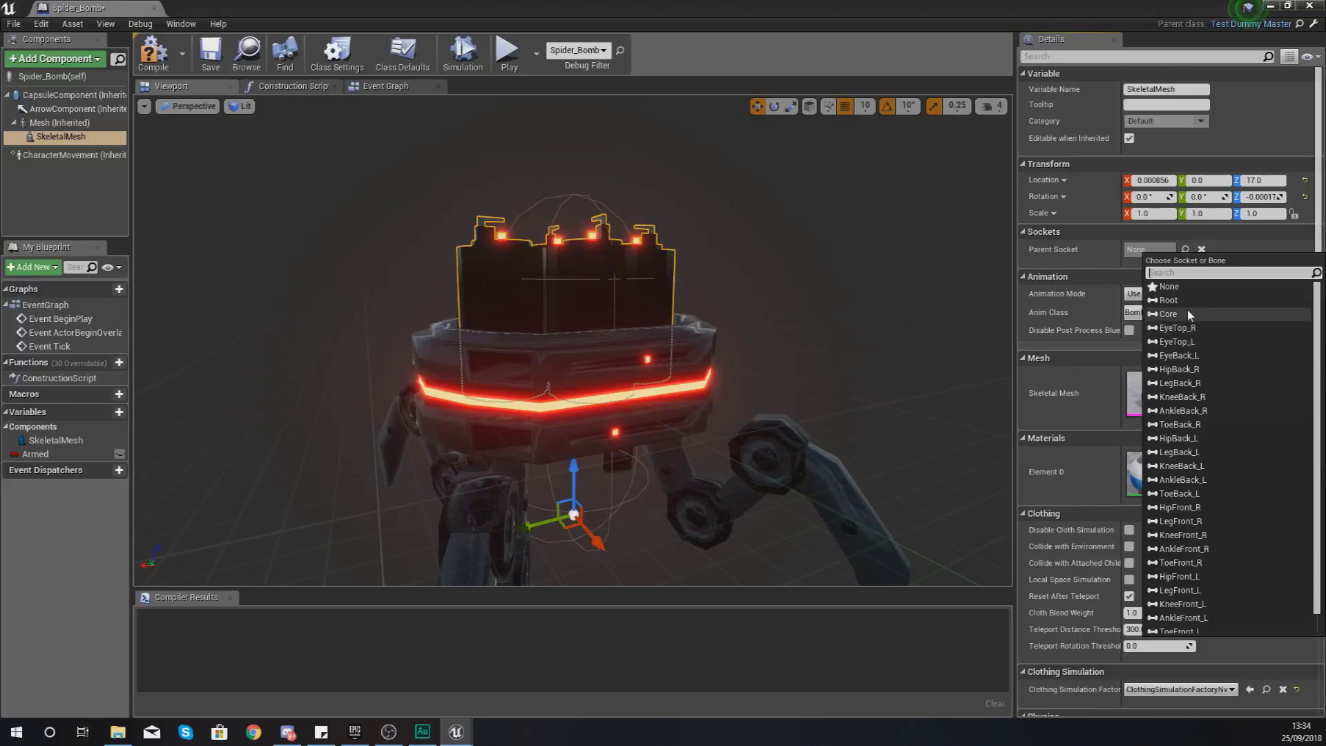
{"action": "left_click", "coordinate": [1170, 300]}
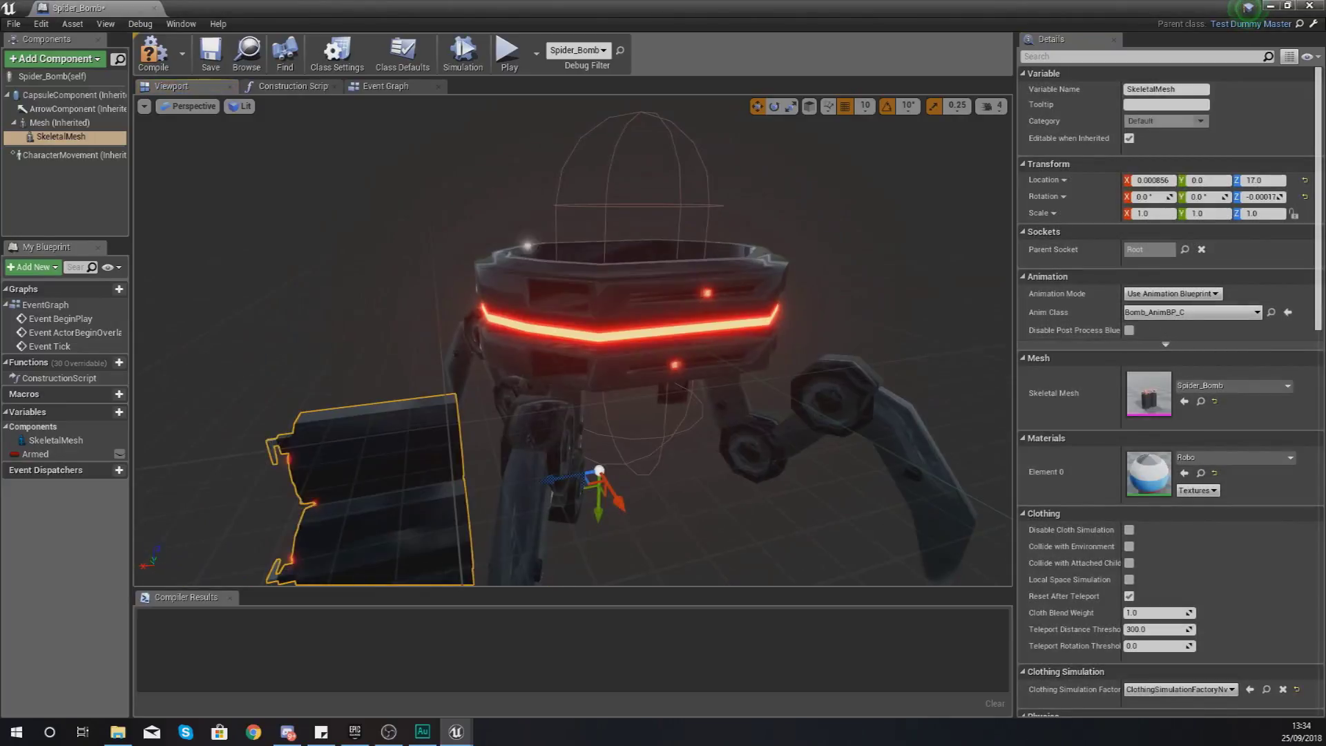
{"action": "key", "text": "s"}
{"action": "right_click_drag", "start_coordinate": [598, 387], "coordinate": [582, 396]}
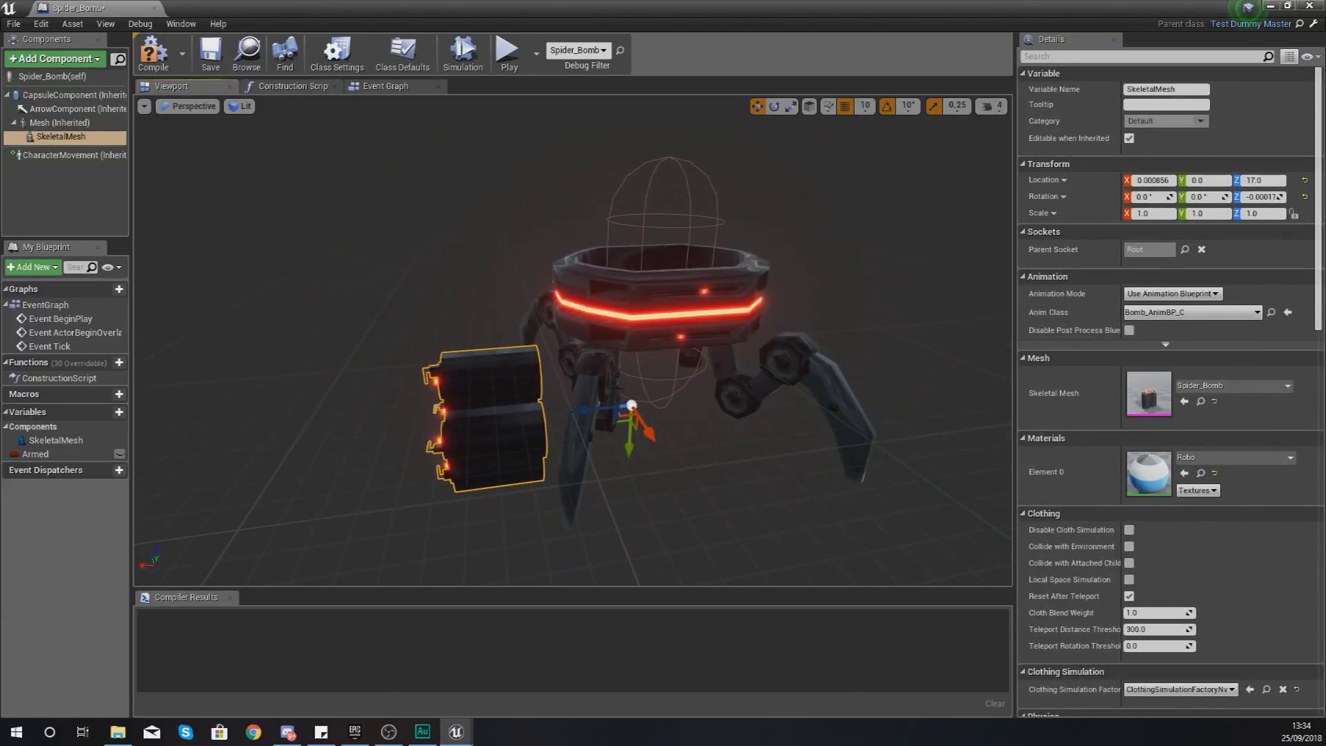
{"action": "left_click", "coordinate": [1184, 249]}
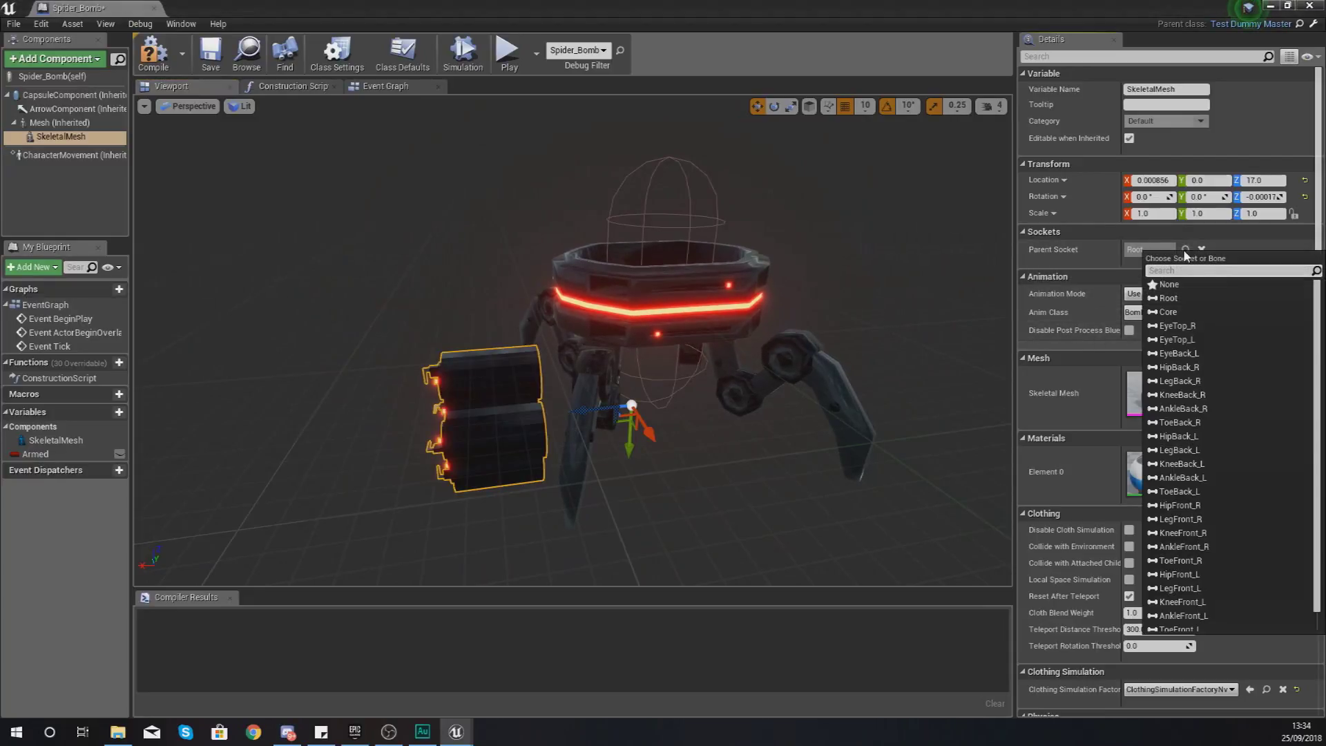
{"action": "left_click", "coordinate": [1174, 312]}
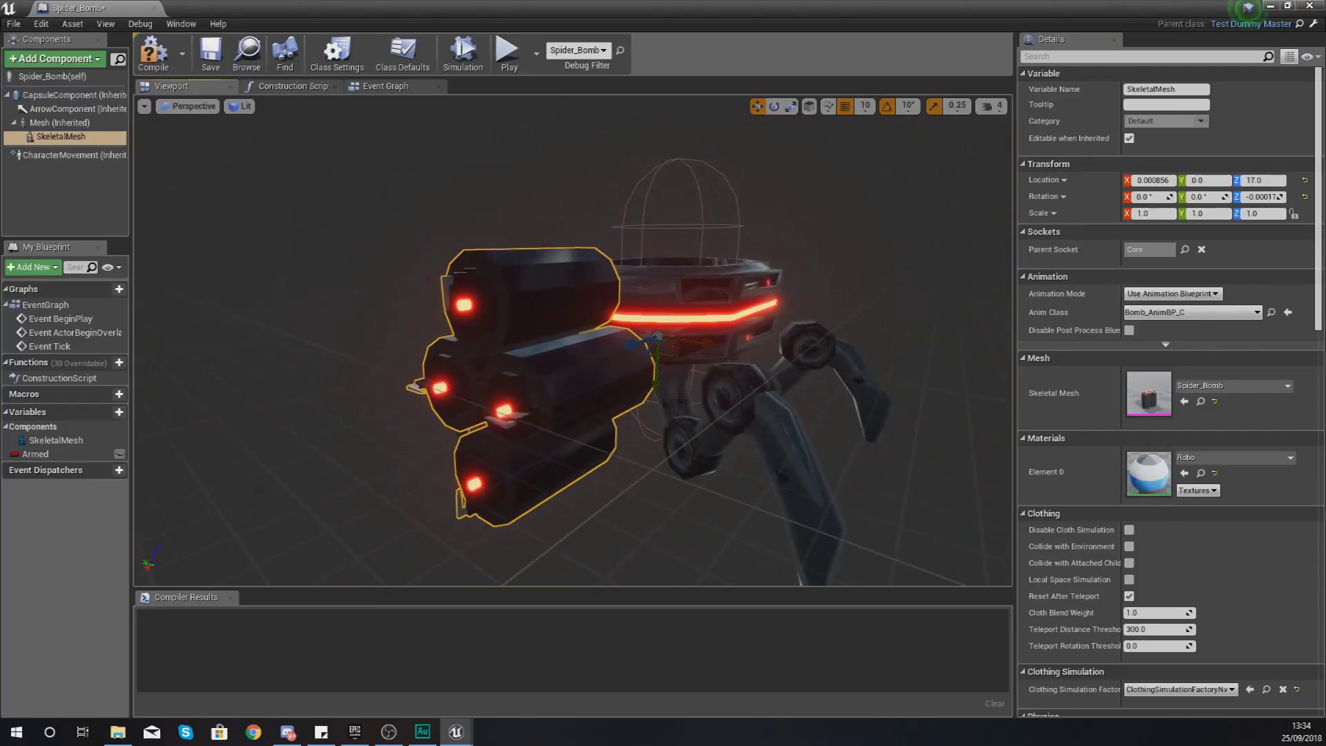
Rotate the bomb mesh to -90° about X and move it to about Y 60, Z -3, seating it in the spider's body
{"action": "right_click_drag", "start_coordinate": [573, 338], "coordinate": [428, 338]}
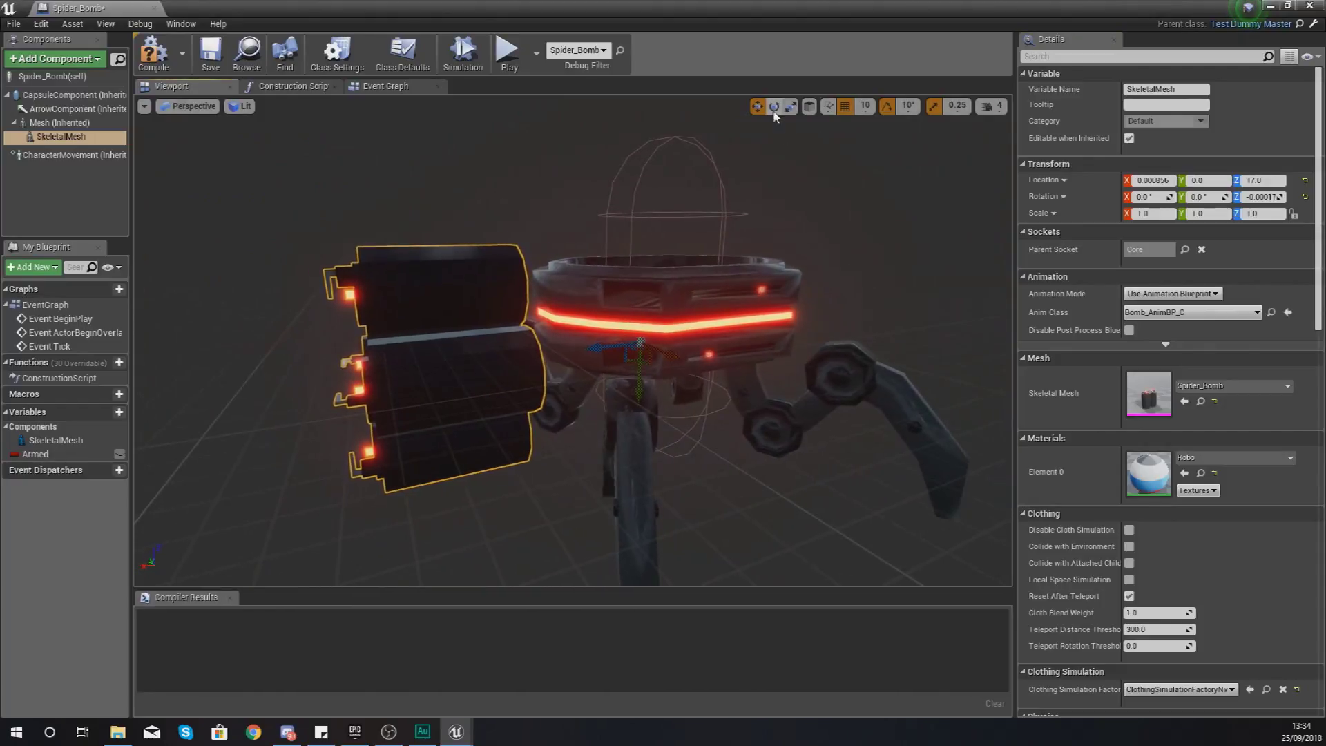
{"action": "left_click", "coordinate": [774, 108]}
{"action": "left_click_drag", "start_coordinate": [595, 290], "coordinate": [684, 263]}
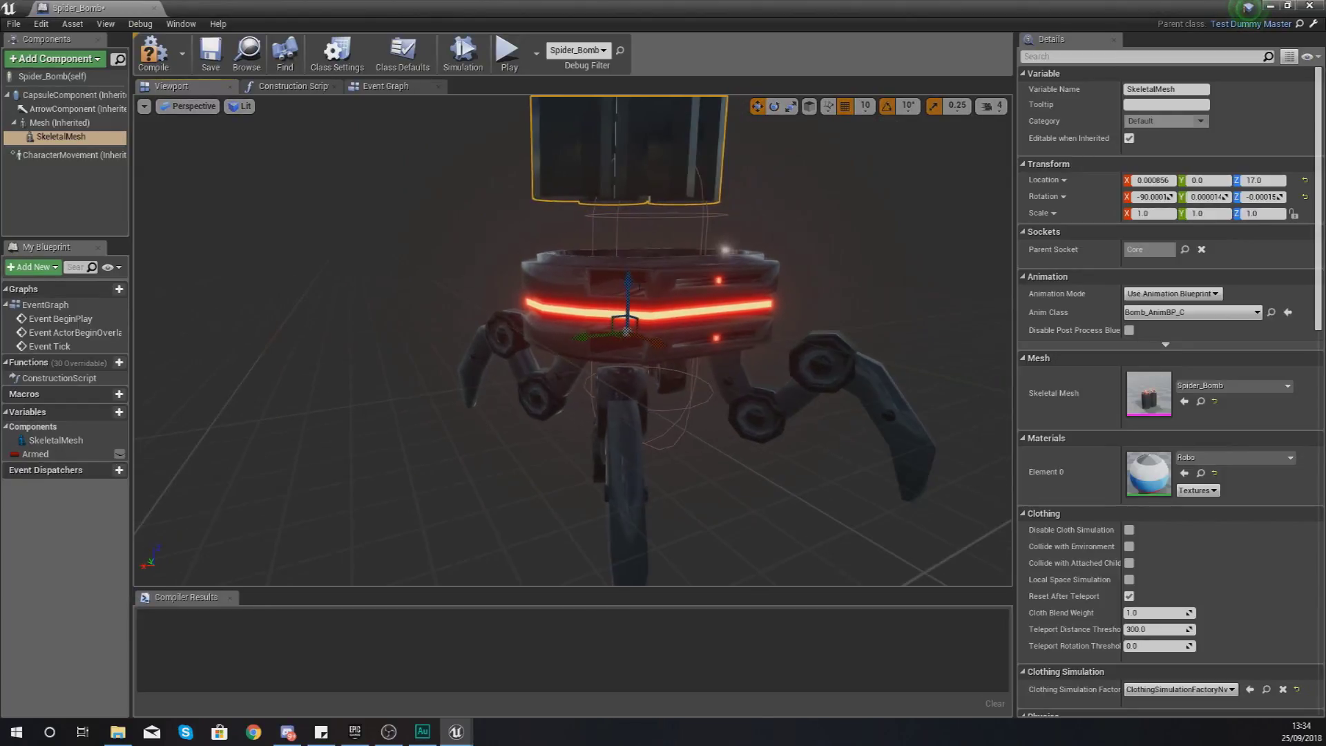
{"action": "left_click_drag", "start_coordinate": [631, 279], "coordinate": [602, 434]}
{"action": "right_click_drag", "start_coordinate": [602, 434], "coordinate": [587, 469]}
{"action": "mouse_move", "coordinate": [687, 290]}
{"action": "right_mouse_down"}
{"action": "mouse_move", "coordinate": [683, 249]}
{"action": "mouse_move", "coordinate": [681, 310]}
{"action": "mouse_move", "coordinate": [697, 304]}
{"action": "mouse_move", "coordinate": [687, 290]}
{"action": "right_mouse_up"}
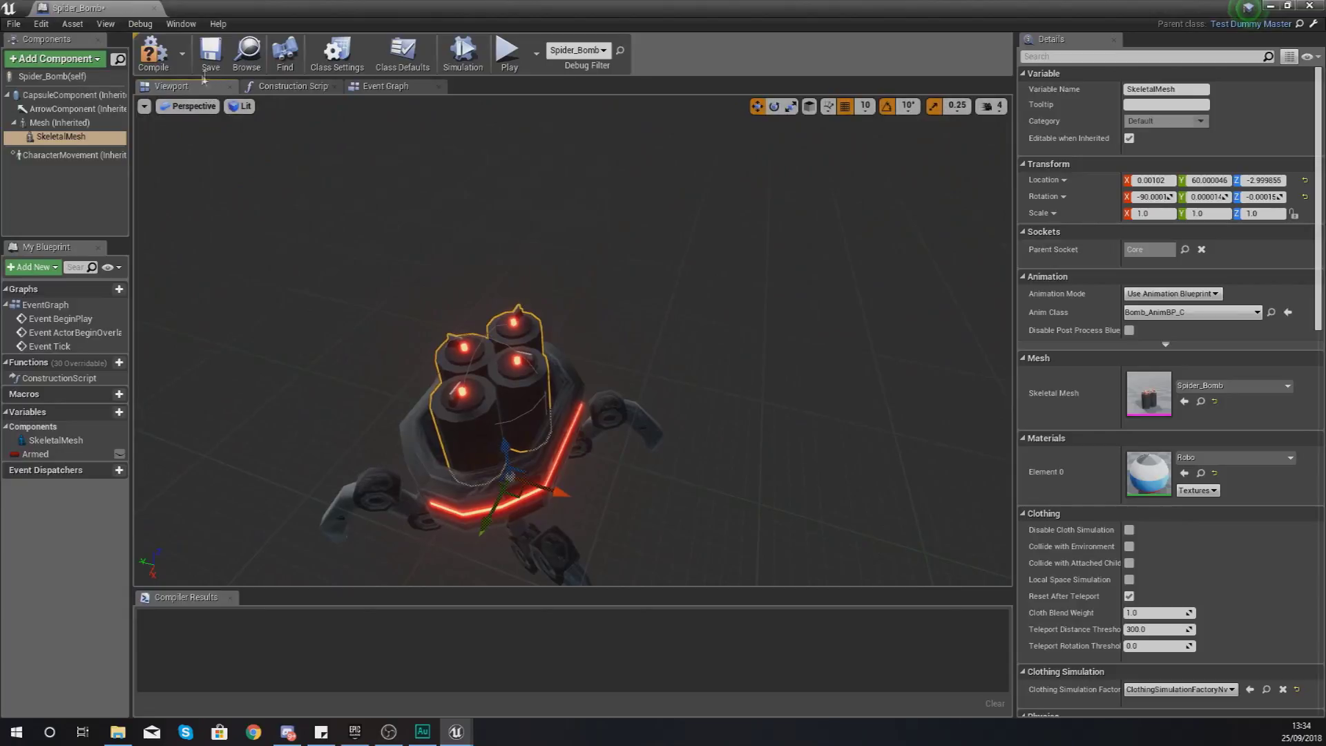
Compile the Spider_Bomb blueprint, check how the bomb sits in the body, and close the blueprint editor
{"action": "left_click", "coordinate": [153, 52]}
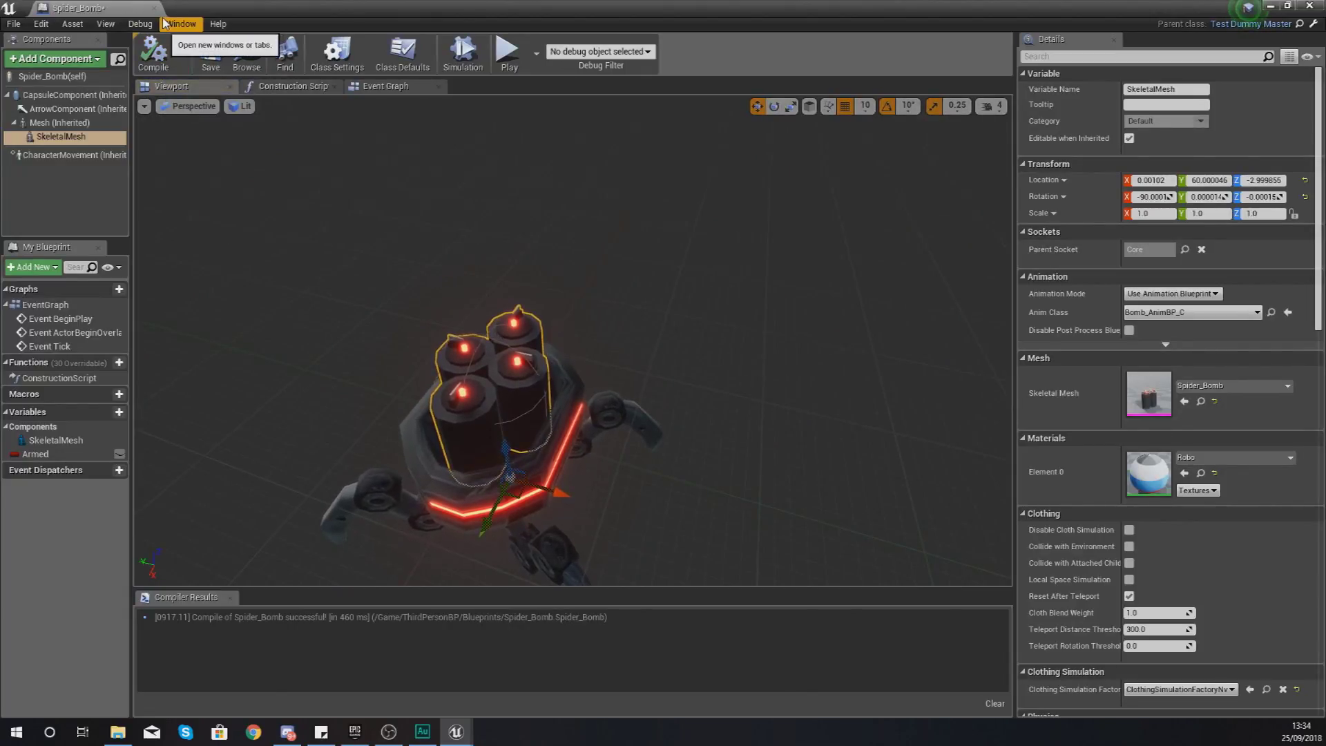
{"action": "right_click_drag", "start_coordinate": [426, 219], "coordinate": [317, 152]}
{"action": "right_click_drag", "start_coordinate": [552, 255], "coordinate": [565, 296]}
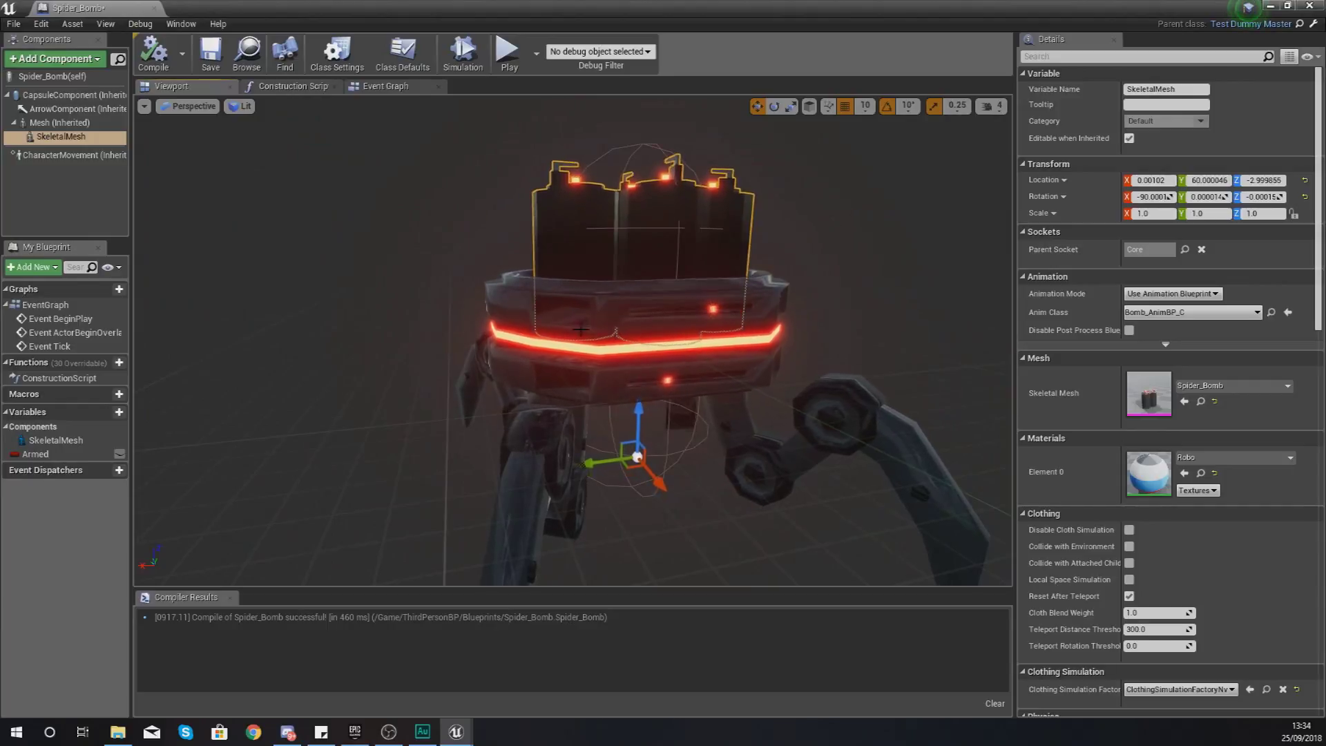
{"action": "left_click", "coordinate": [1308, 7]}
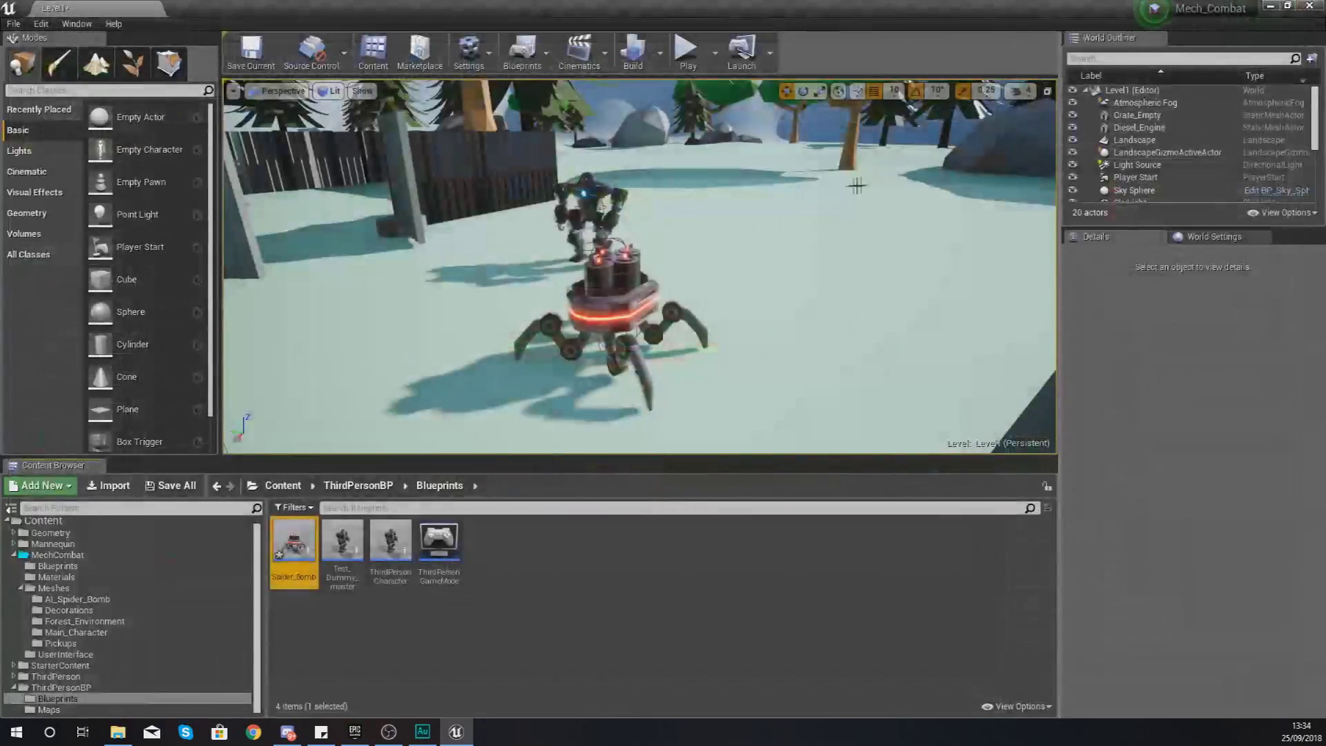
Play-test Level1 by running the mech around the spider and enemy mechs, and end the play session
{"action": "left_click", "coordinate": [687, 55]}
{"action": "key", "text": "w"}
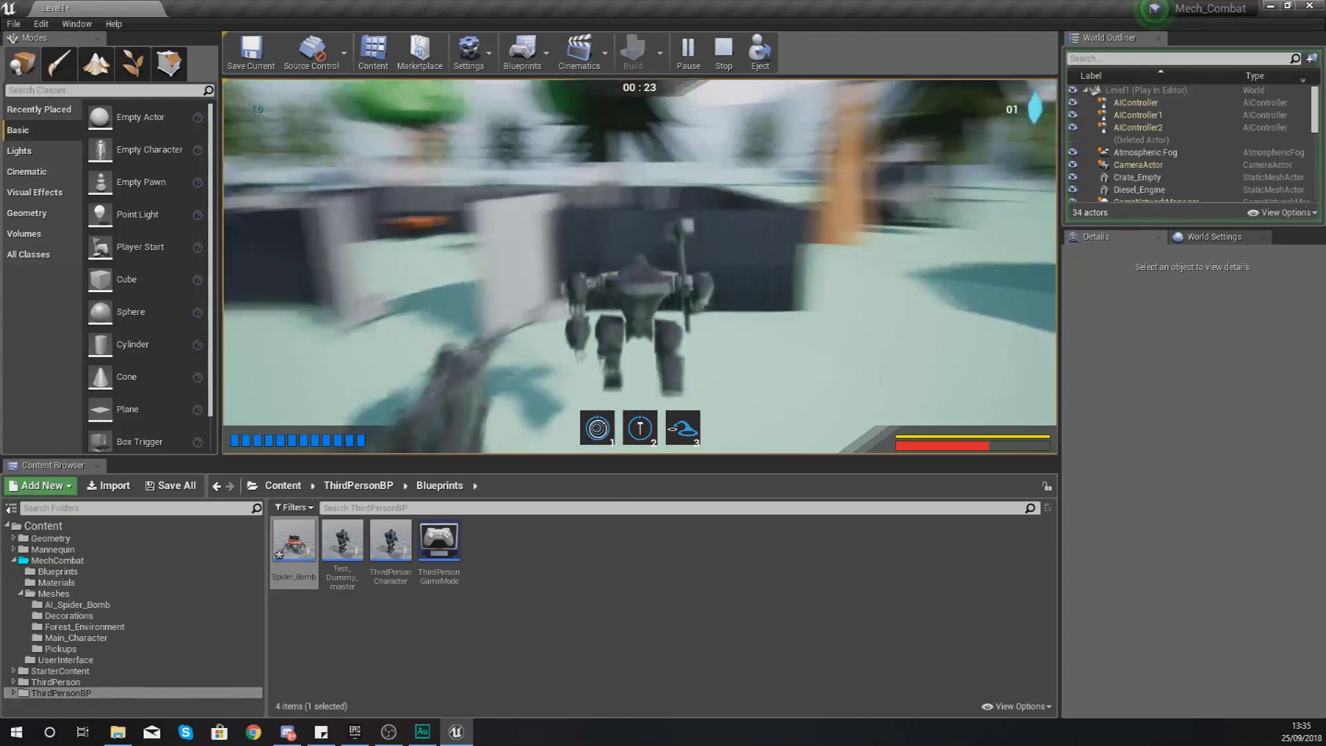
{"action": "key", "text": "w"}
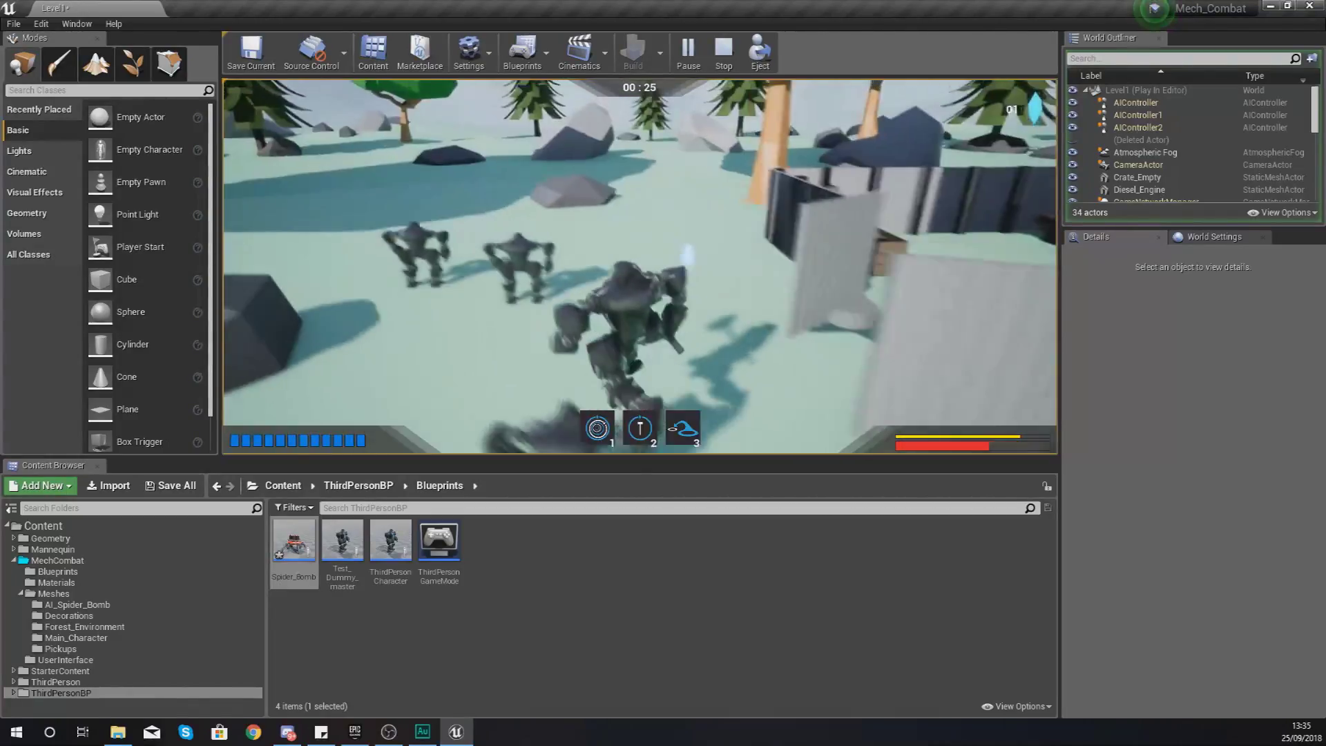
{"action": "key", "text": "Escape"}
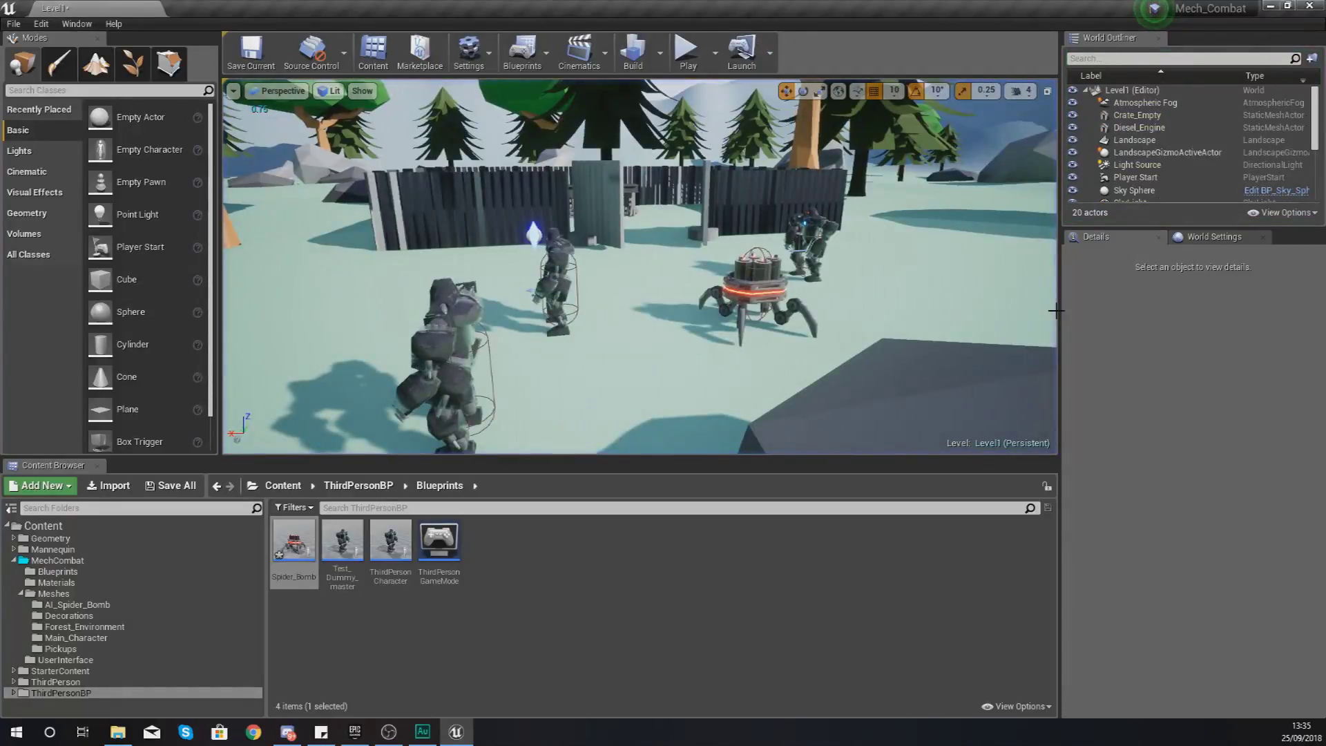